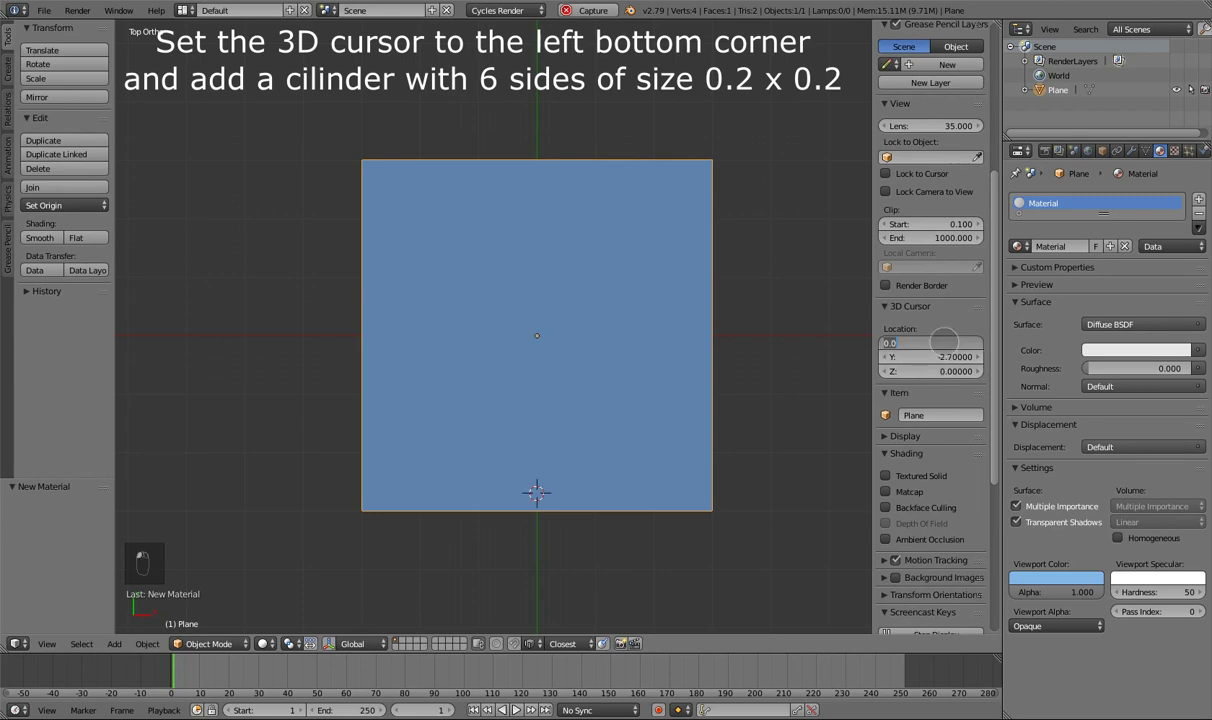
# - Add a mesh cylinder with 6 vertices at the 3D cursor near the plane's corner
pyautogui.click(143, 644)
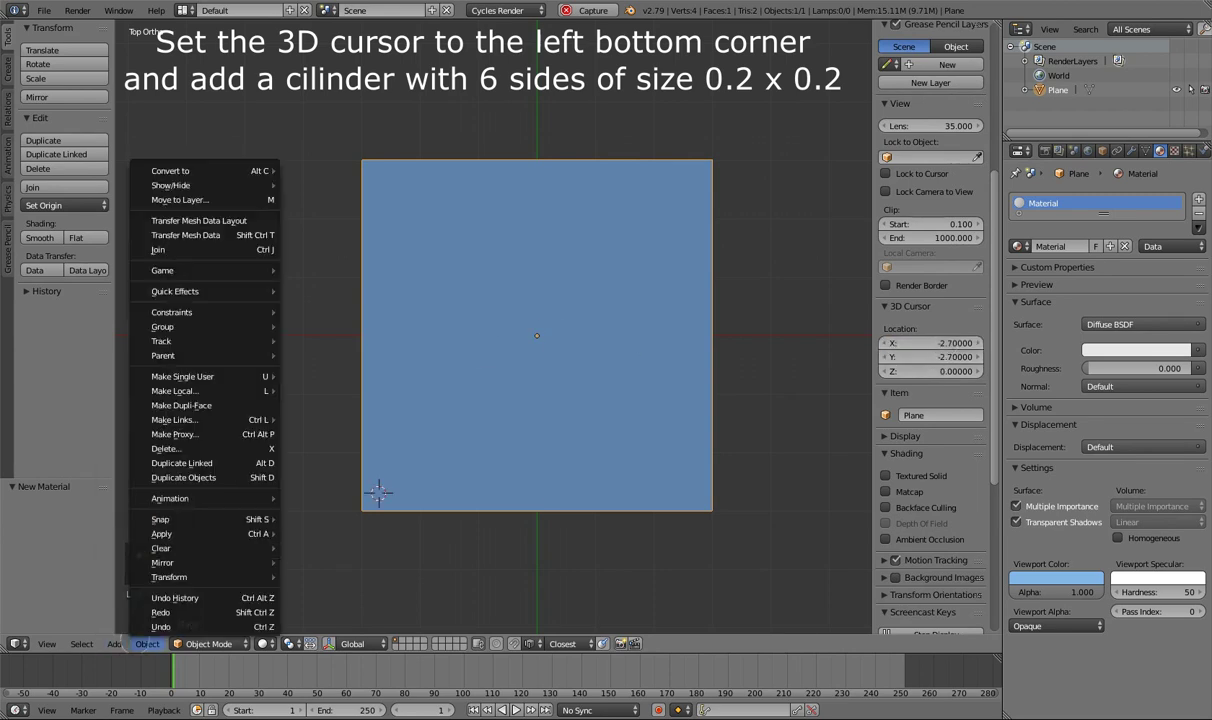
pyautogui.moveTo(114, 643)
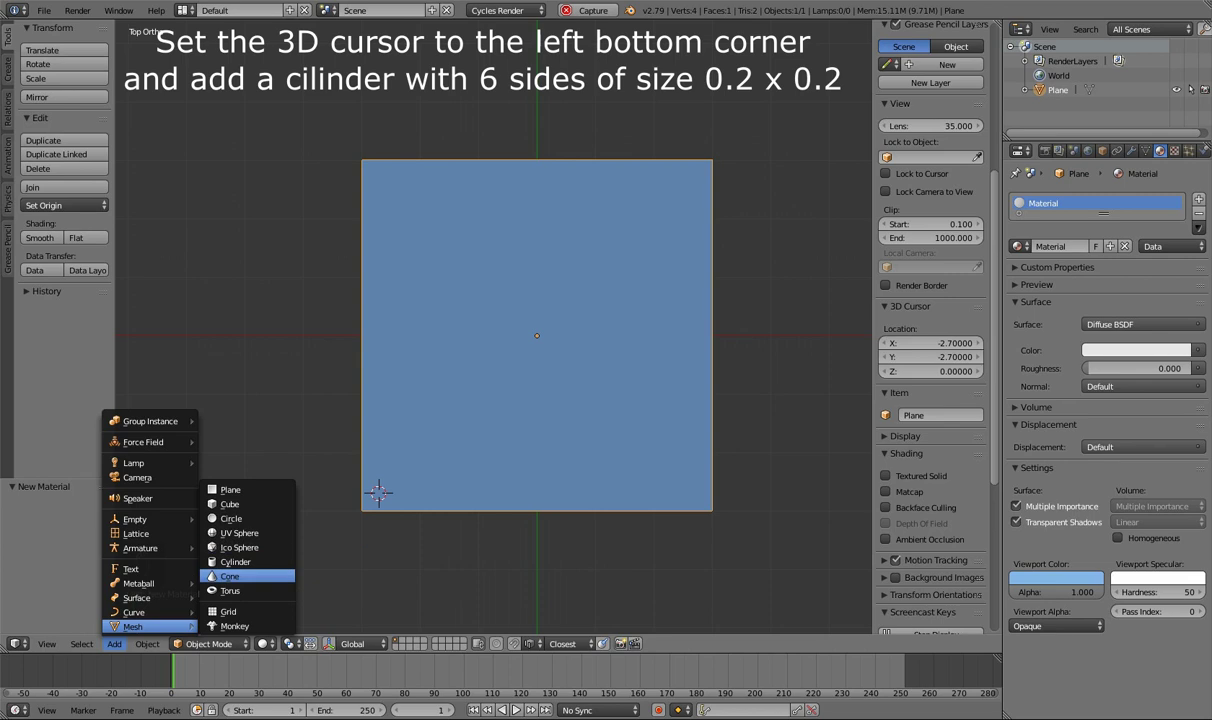
pyautogui.click(235, 562)
pyautogui.click(55, 522)
pyautogui.write('6')
pyautogui.press('Return')
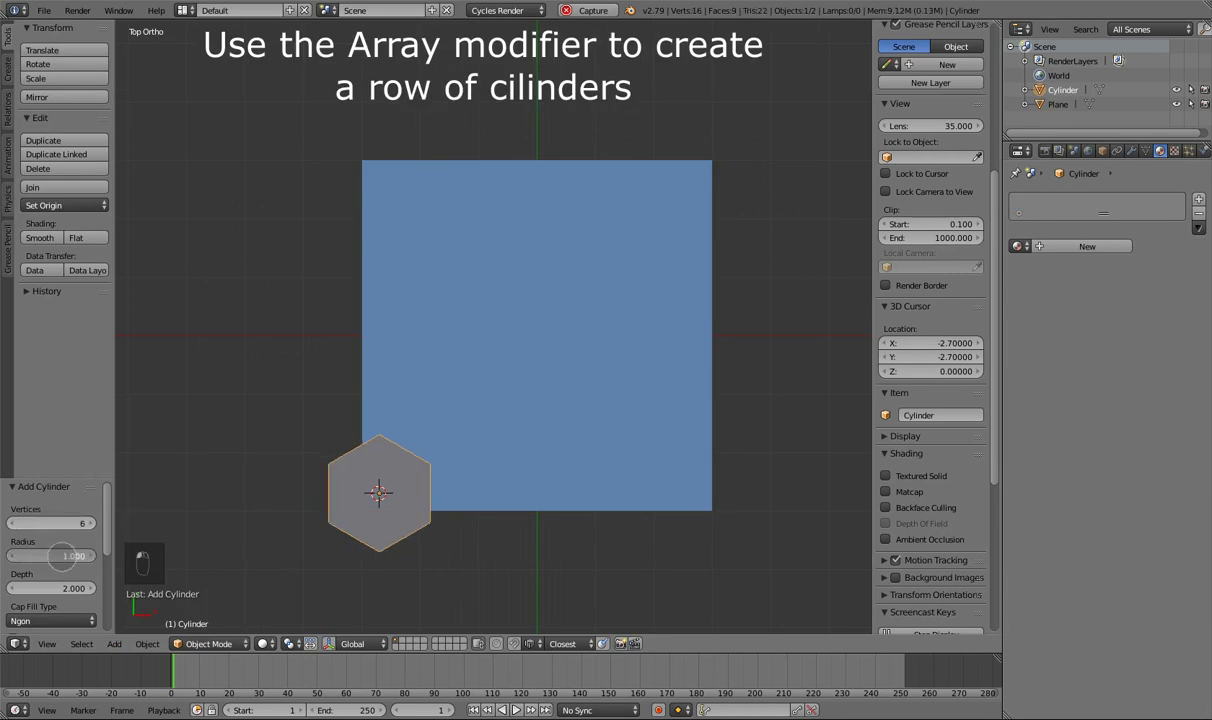
# - Set the new cylinder's radius to 0.2 and its depth to 0.2
pyautogui.click(62, 555)
pyautogui.write('0.2')
pyautogui.press('Return')
pyautogui.click(44, 591)
pyautogui.write('0.2')
pyautogui.press('Return')
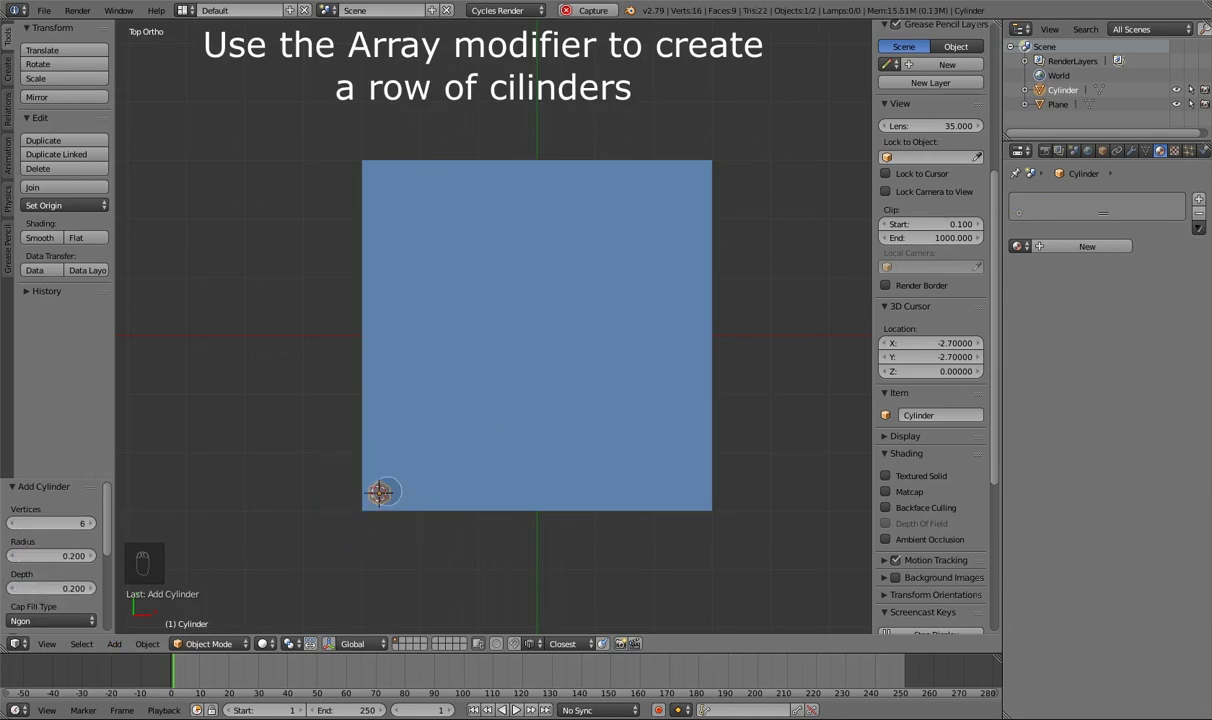
pyautogui.click(1131, 150)
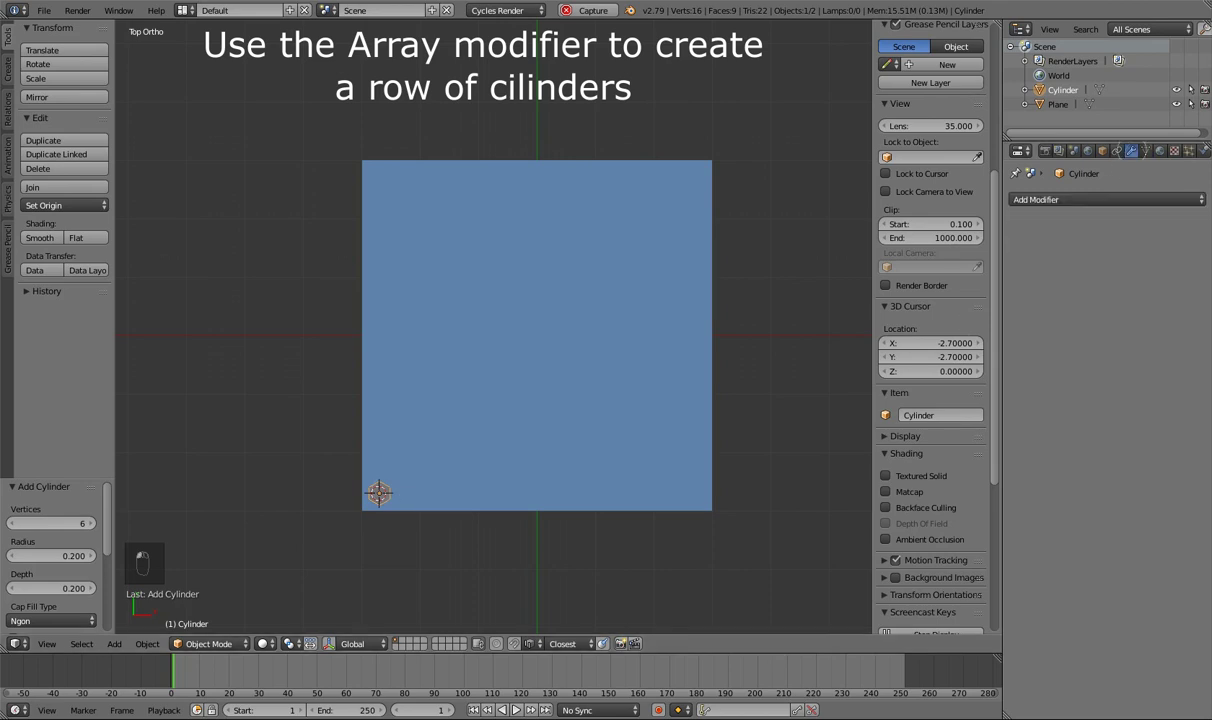
pyautogui.click(1040, 199)
pyautogui.click(912, 233)
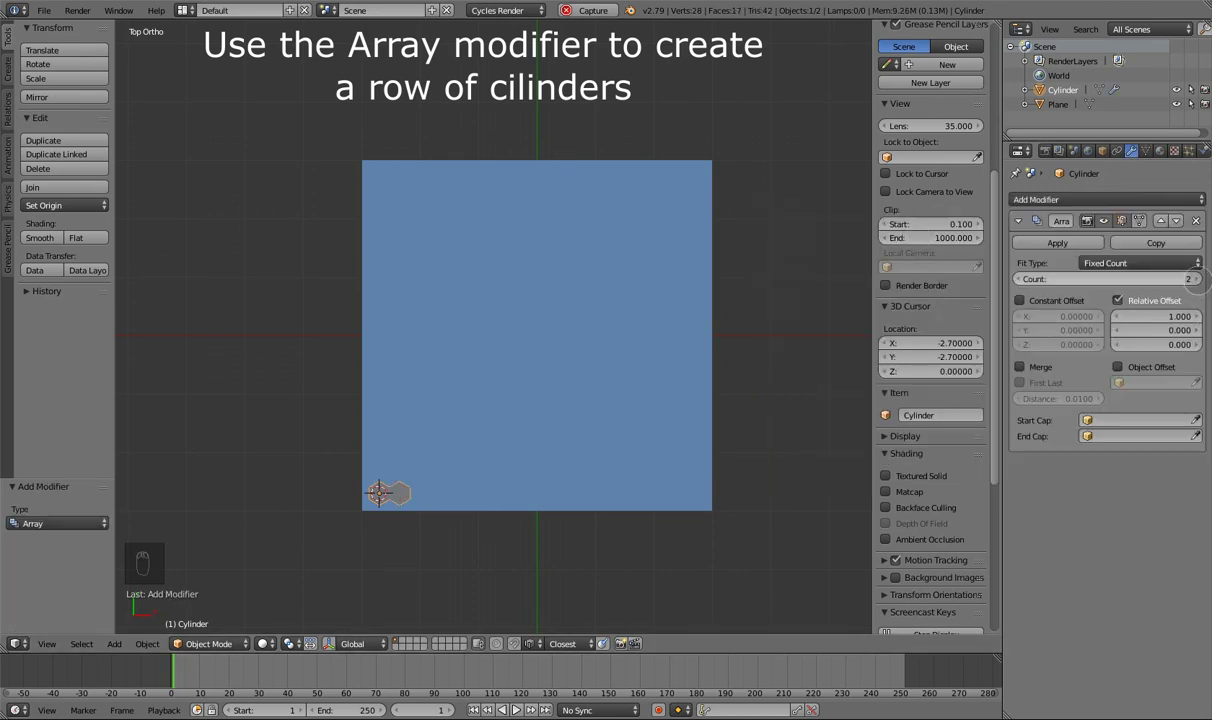
pyautogui.hotkey('ctrl', 'z')
pyautogui.hotkey('ctrl', 'z')
pyautogui.hotkey('ctrl', 'z')
pyautogui.hotkey('ctrl', 'z')
pyautogui.hotkey('ctrl', 'z')
pyautogui.hotkey('ctrl', 'z')
pyautogui.hotkey('ctrl', 'z')
pyautogui.hotkey('ctrl', 'z')
pyautogui.hotkey('ctrl', 'z')
pyautogui.hotkey('ctrl', 'z')
pyautogui.hotkey('ctrl', 'z')
pyautogui.hotkey('ctrl', 'z')
pyautogui.hotkey('ctrl', 'z')
pyautogui.hotkey('ctrl', 'z')
pyautogui.hotkey('ctrl', 'z')
pyautogui.hotkey('ctrl', 'z')
pyautogui.hotkey('ctrl', 'z')
pyautogui.hotkey('ctrl', 'z')
pyautogui.hotkey('ctrl', 'z')
pyautogui.hotkey('ctrl', 'z')
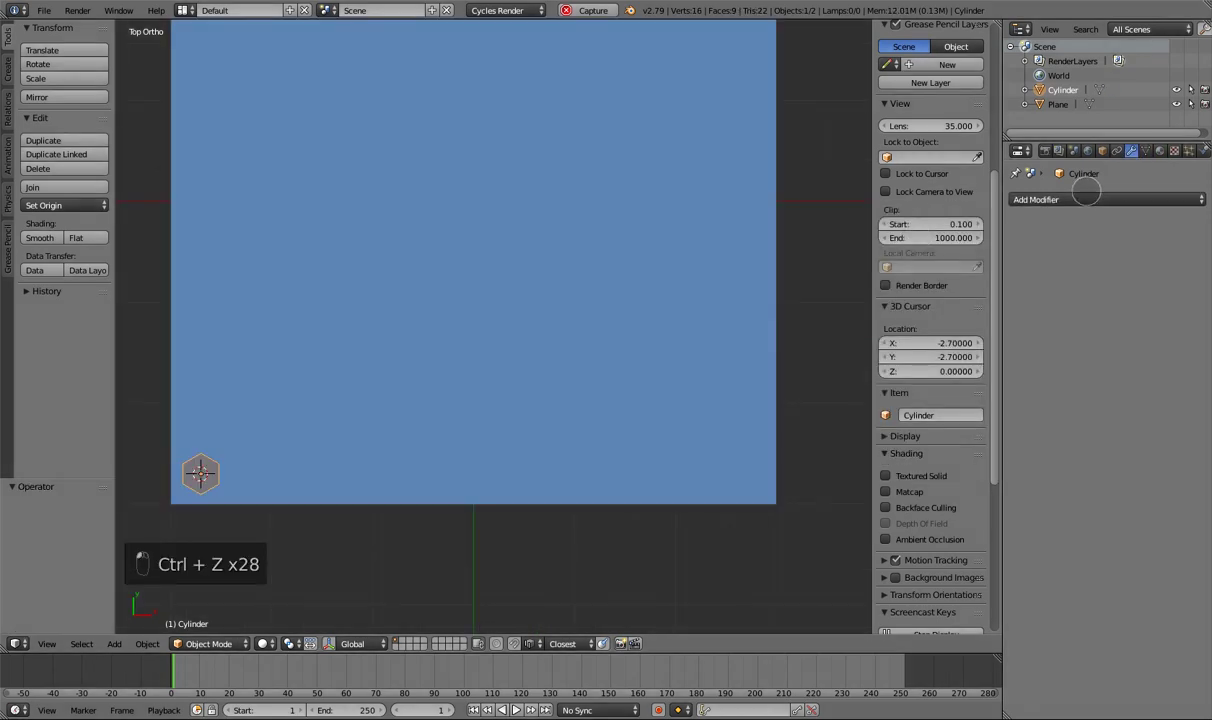
# - Add an Array modifier to the cylinder, using a constant offset of 0.45 in X instead of the relative offset
pyautogui.click(1086, 199)
pyautogui.click(914, 237)
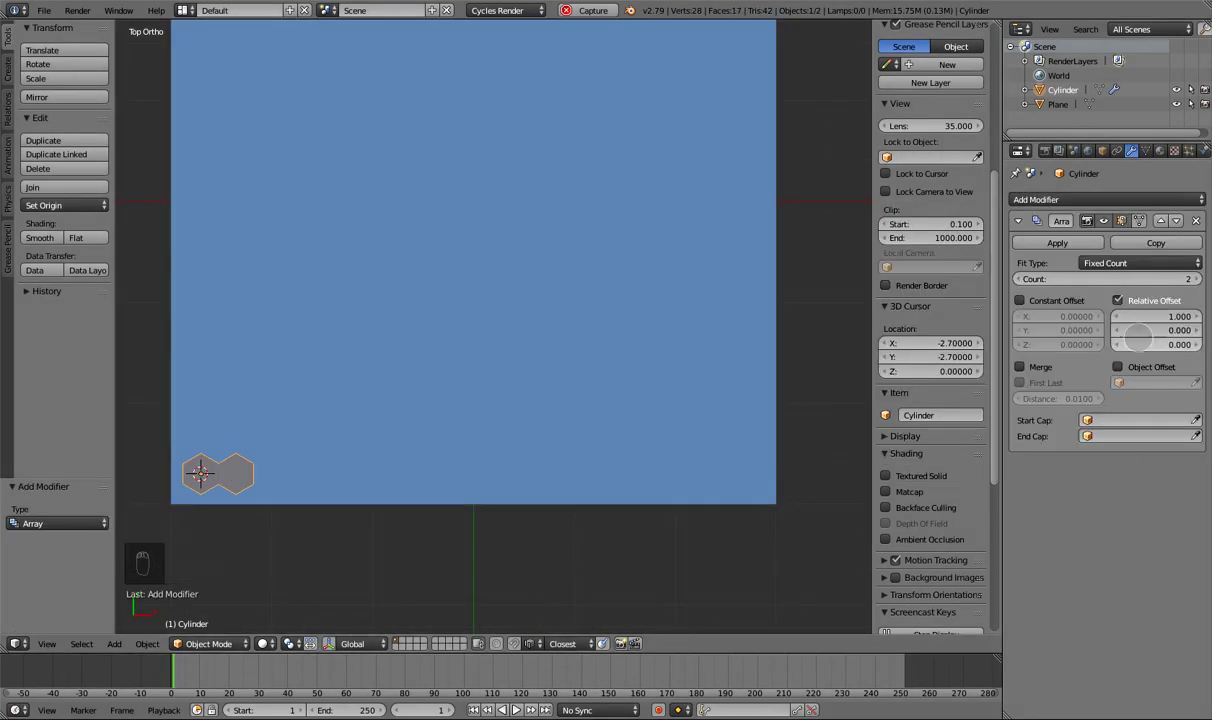
pyautogui.click(1065, 316)
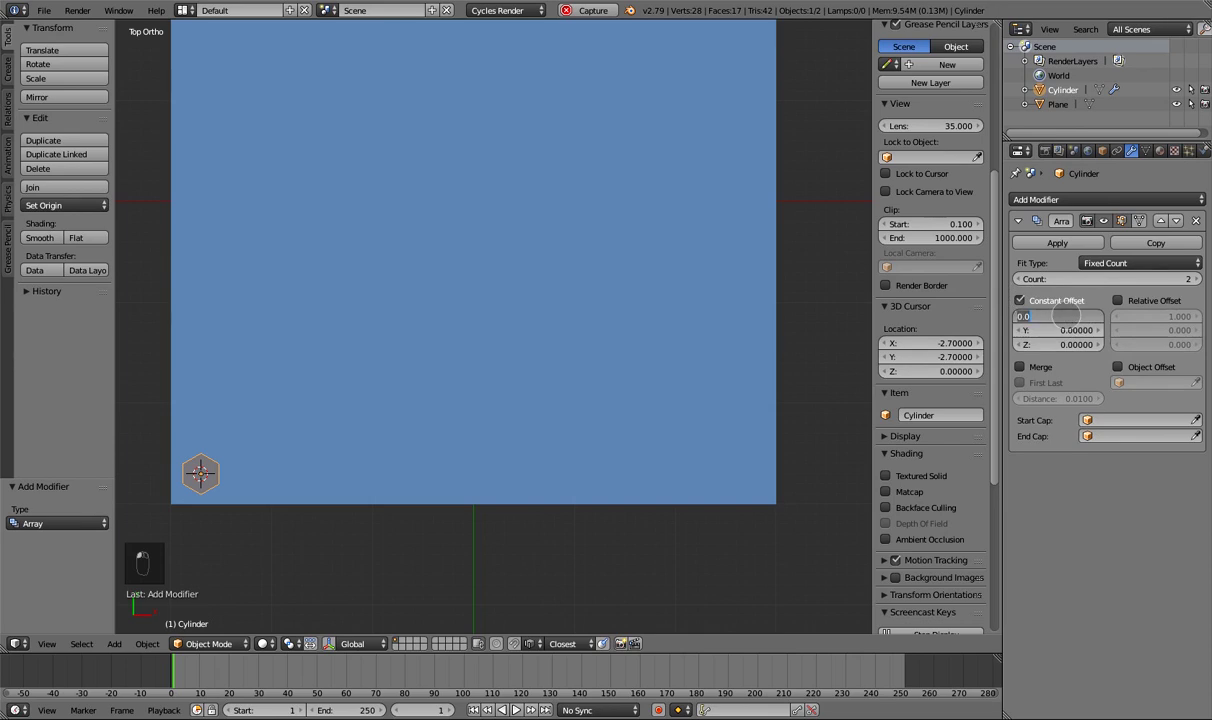
pyautogui.write('0.4')
pyautogui.press('Return')
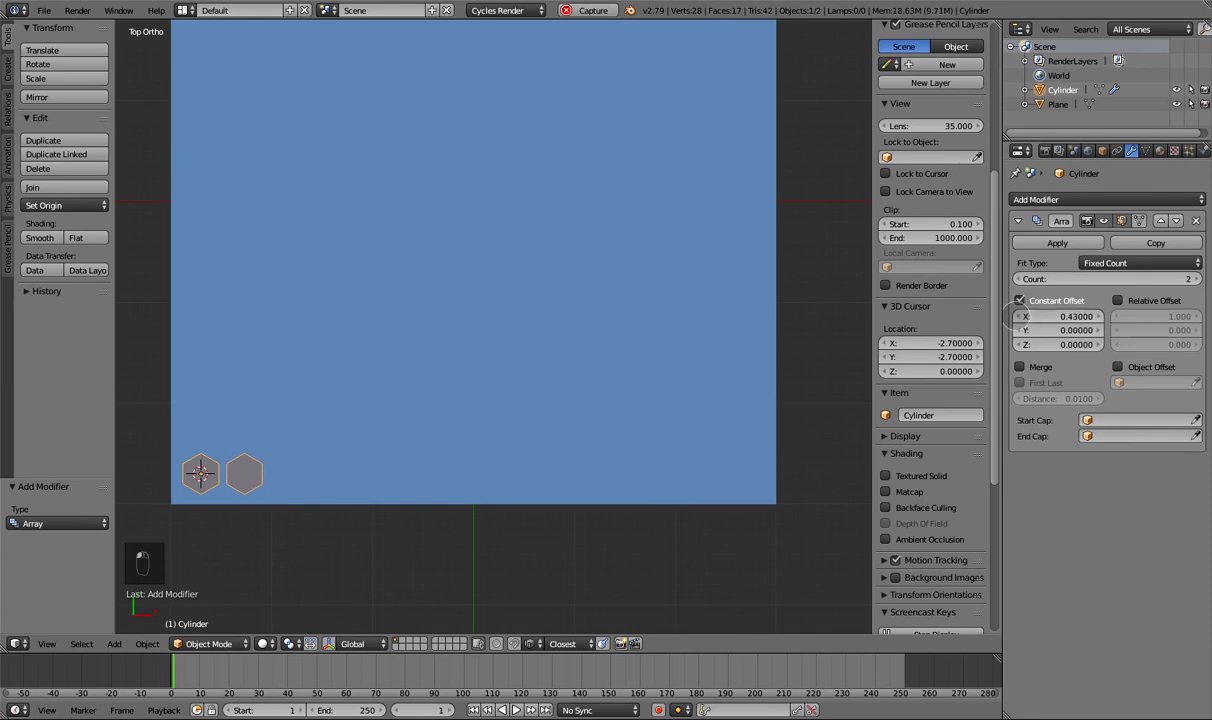
pyautogui.click(1100, 317)
pyautogui.click(1100, 317)
pyautogui.click(1100, 317)
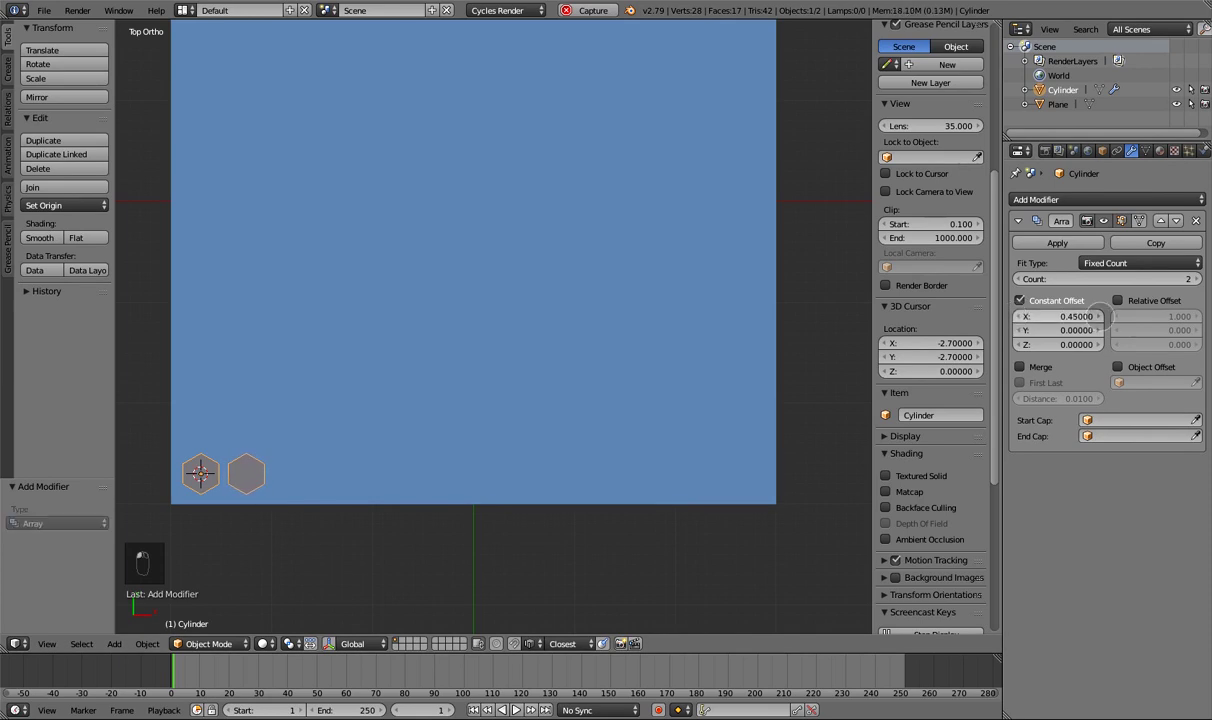
# - Set the Array modifier's count to 13 to make a row of cylinders along the plane's edge
pyautogui.tripleClick(1198, 280)
pyautogui.doubleClick(1198, 280)
pyautogui.tripleClick(1198, 280)
pyautogui.tripleClick(1198, 280)
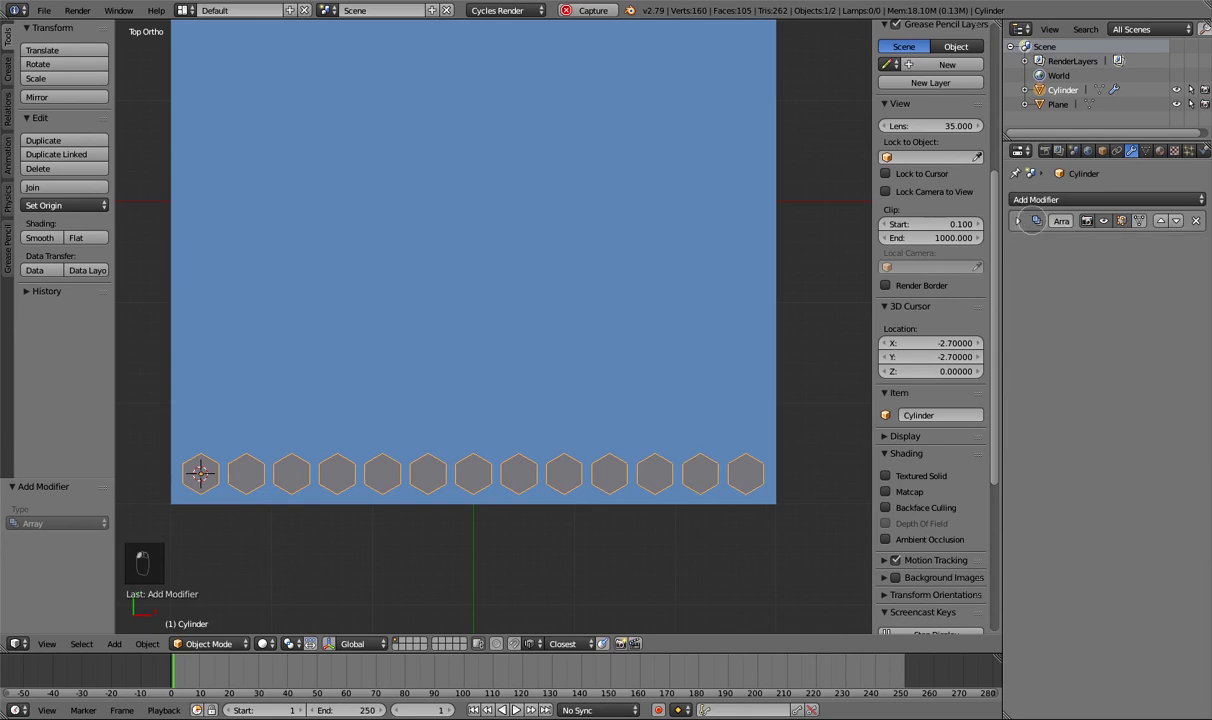
# - Copy the Array modifier and give one of the two arrays a constant offset of X 0 and Y 0.45
pyautogui.click(1153, 243)
pyautogui.write('0')
pyautogui.press('Return')
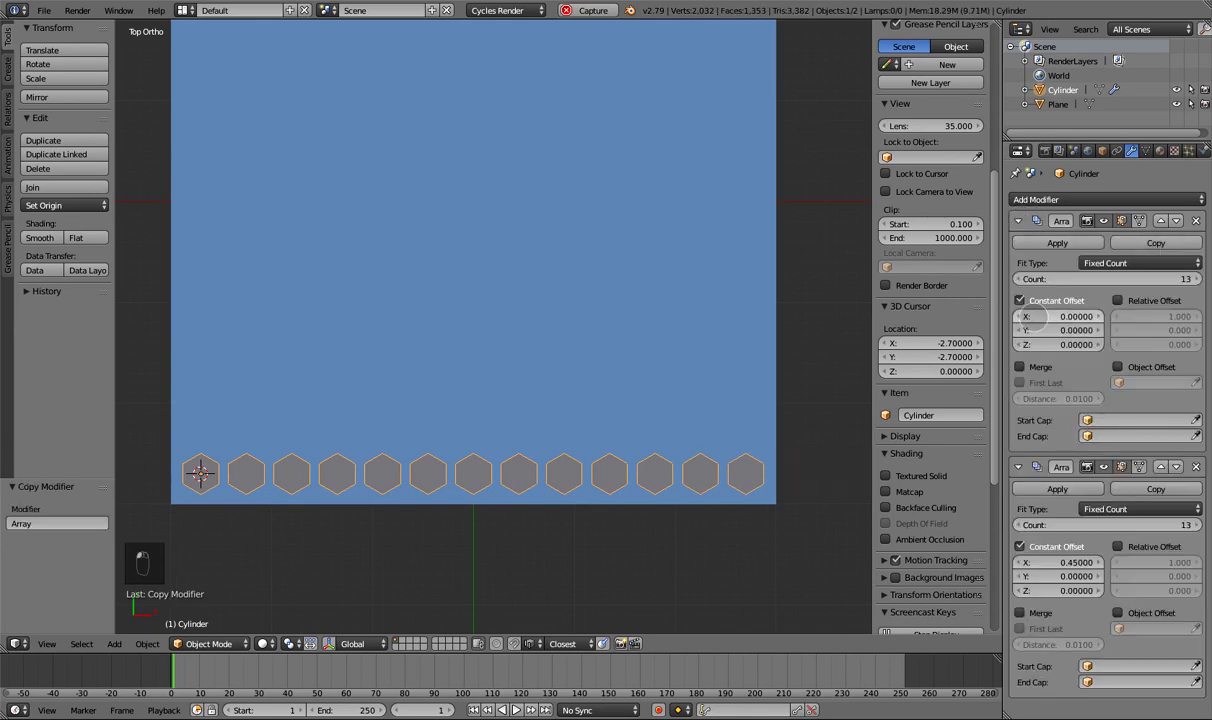
pyautogui.write('0.45')
pyautogui.press('Return')
pyautogui.scroll(-2, 471, 357)
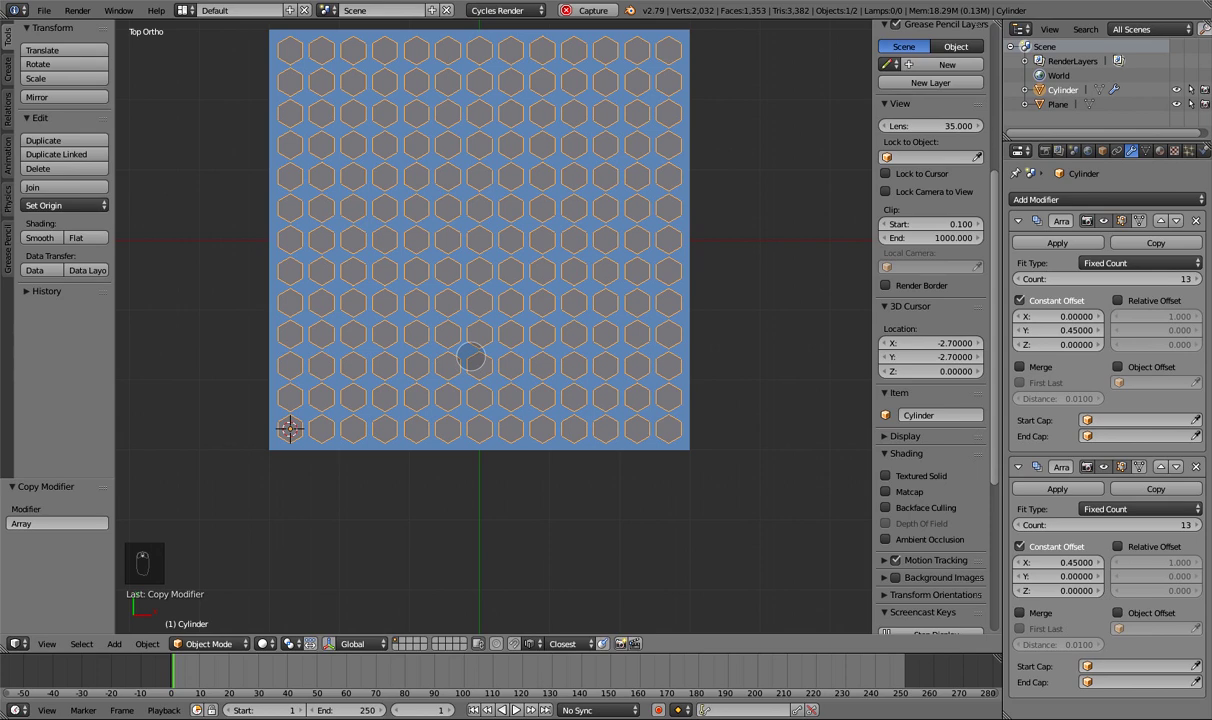
# - Reduce the count of the Y-direction array to 2 so only two rows remain
pyautogui.click(1018, 279)
pyautogui.click(1018, 279)
pyautogui.click(1018, 279)
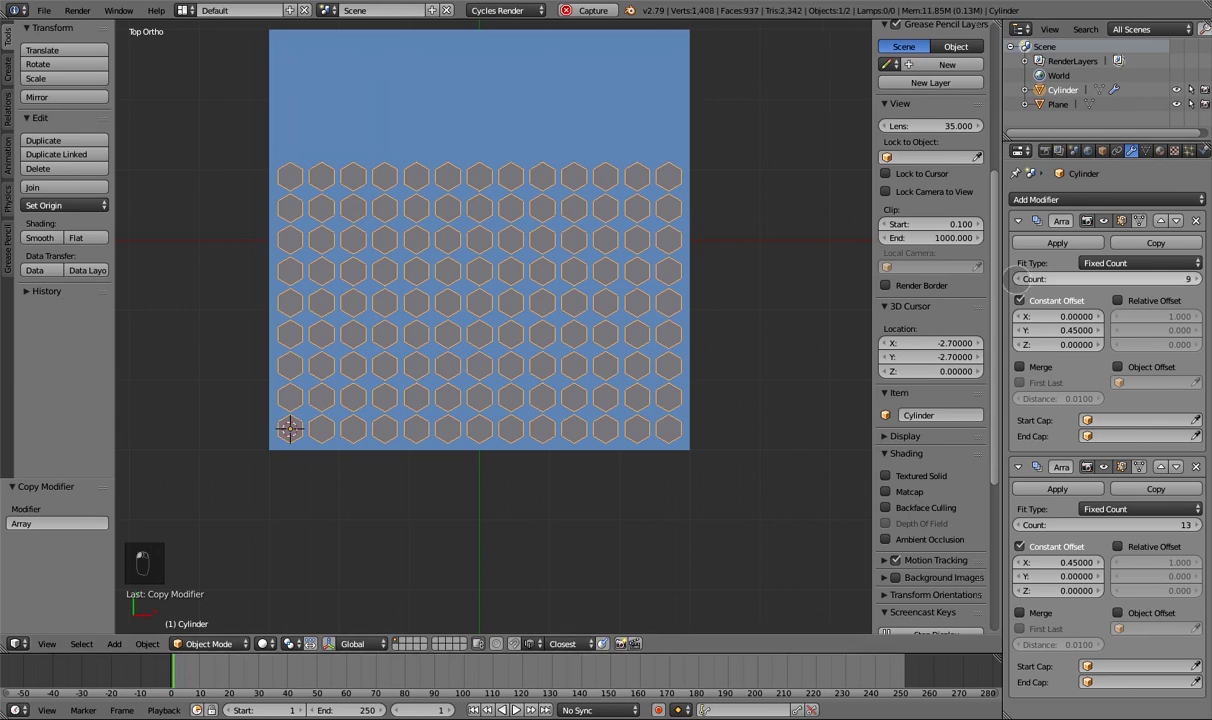
pyautogui.click(1018, 279)
pyautogui.click(1018, 279)
pyautogui.click(1018, 279)
pyautogui.click(1018, 279)
pyautogui.click(1018, 279)
# - Stagger the second row by setting the two-row array's constant offset to X 0.23 and Y 0.33
pyautogui.keyDown('ctrl'); pyautogui.scroll(1, 1040, 279); pyautogui.keyUp('ctrl')
pyautogui.scroll(3, 536, 352)
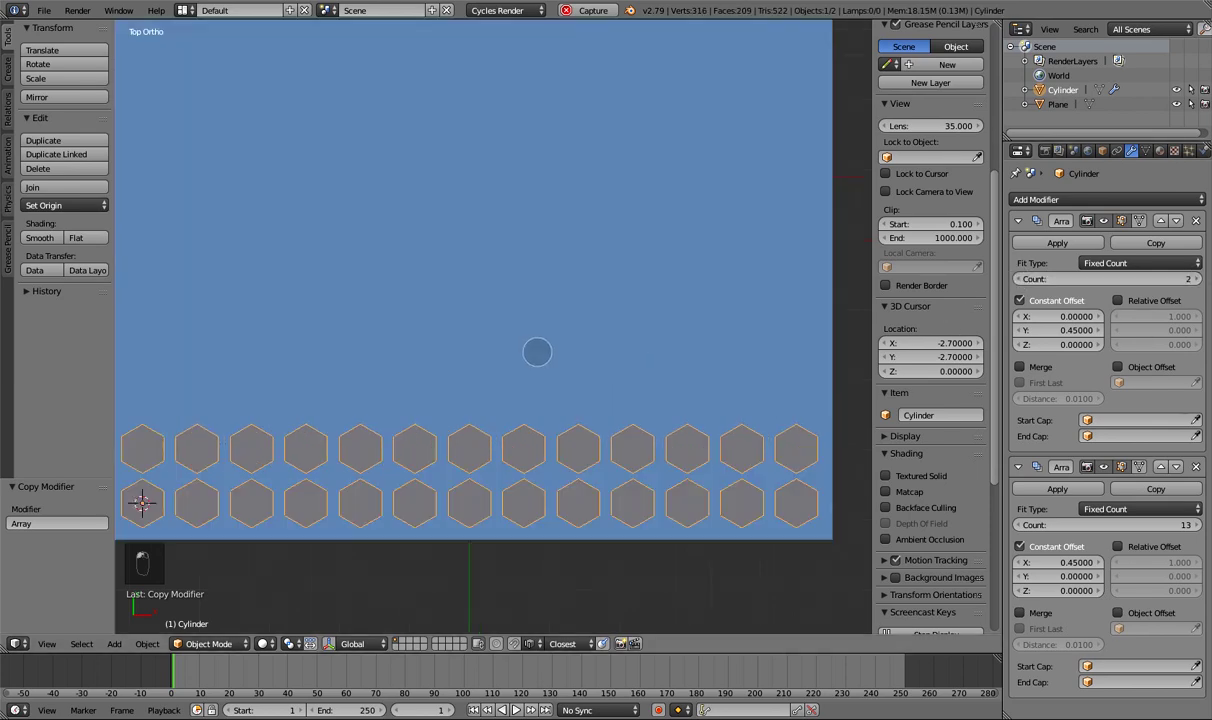
pyautogui.keyDown('ctrl'); pyautogui.scroll(-1, 1020, 330); pyautogui.keyUp('ctrl')
pyautogui.keyDown('ctrl'); pyautogui.scroll(-19, 1020, 330); pyautogui.keyUp('ctrl')
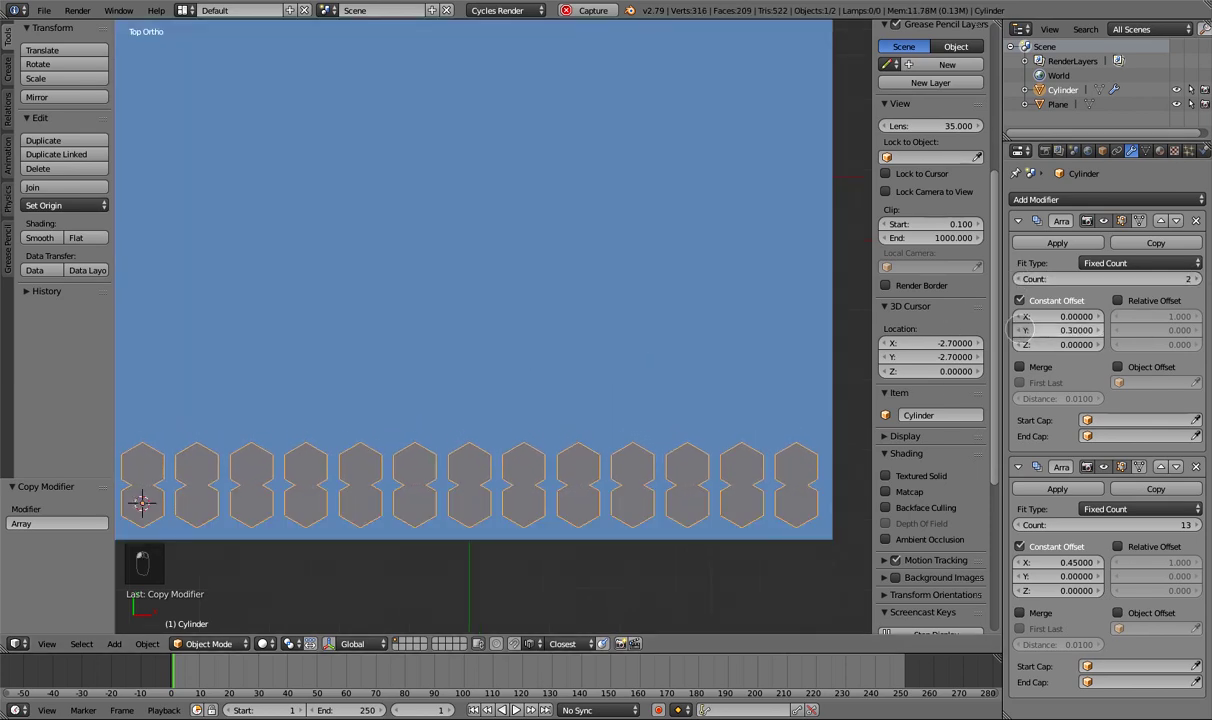
pyautogui.keyDown('ctrl'); pyautogui.scroll(-1, 1020, 330); pyautogui.keyUp('ctrl')
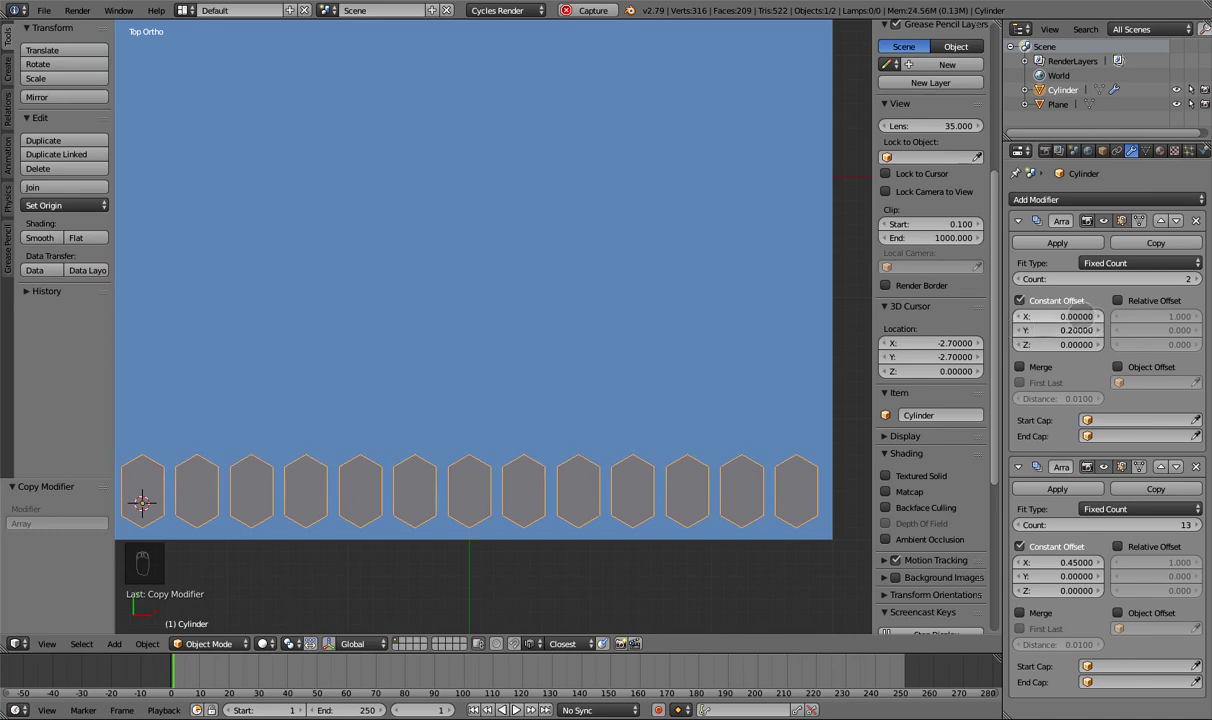
pyautogui.click(1080, 316)
pyautogui.write('0.2')
pyautogui.press('Return')
pyautogui.click(1098, 330)
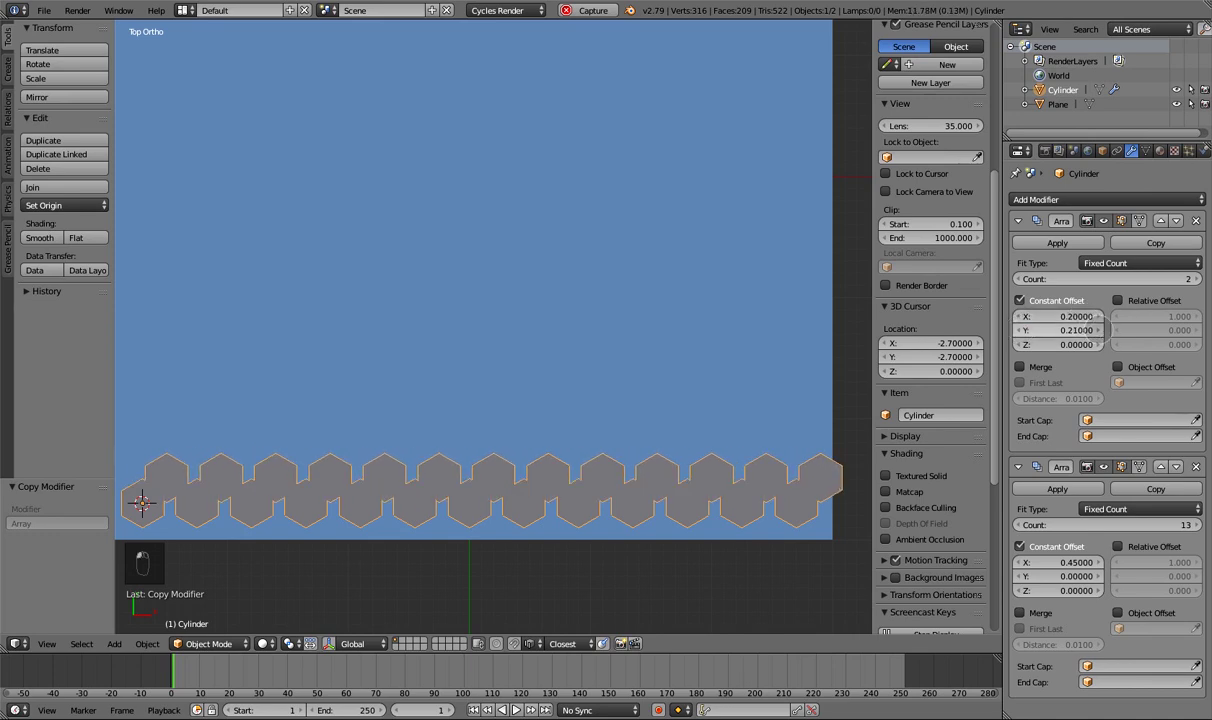
pyautogui.keyDown('ctrl'); pyautogui.scroll(11, 1098, 320); pyautogui.keyUp('ctrl')
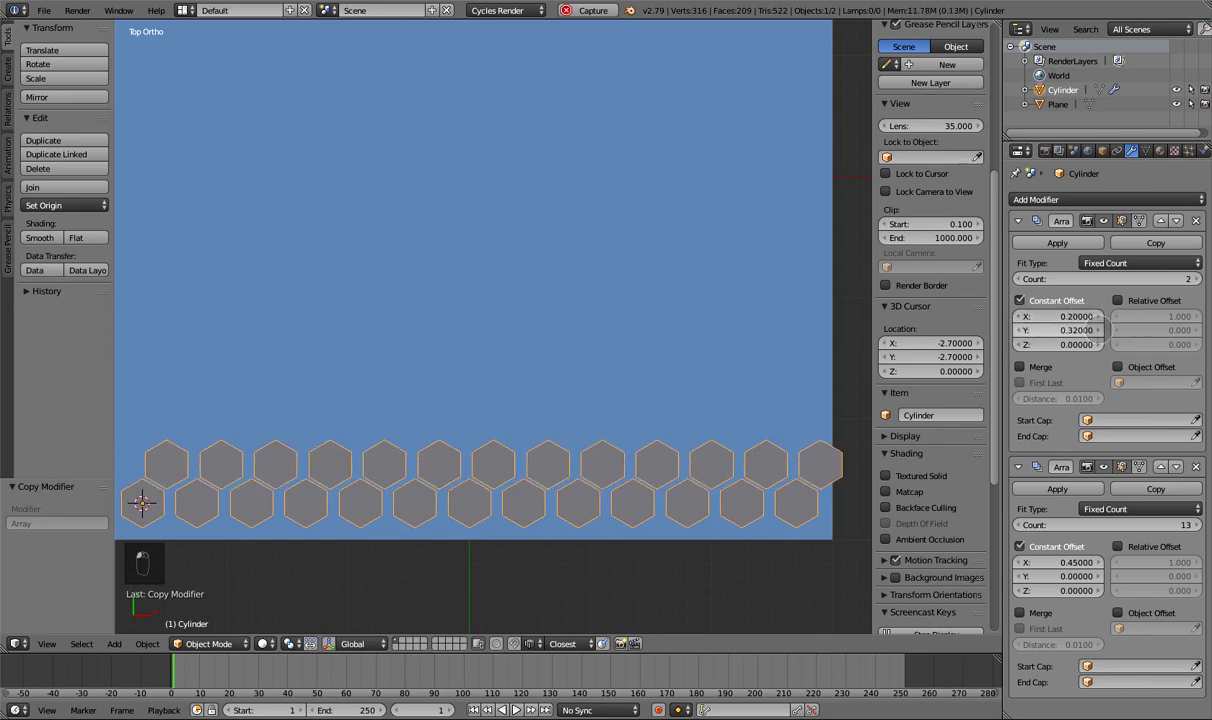
pyautogui.keyDown('ctrl'); pyautogui.scroll(3, 1098, 316); pyautogui.keyUp('ctrl')
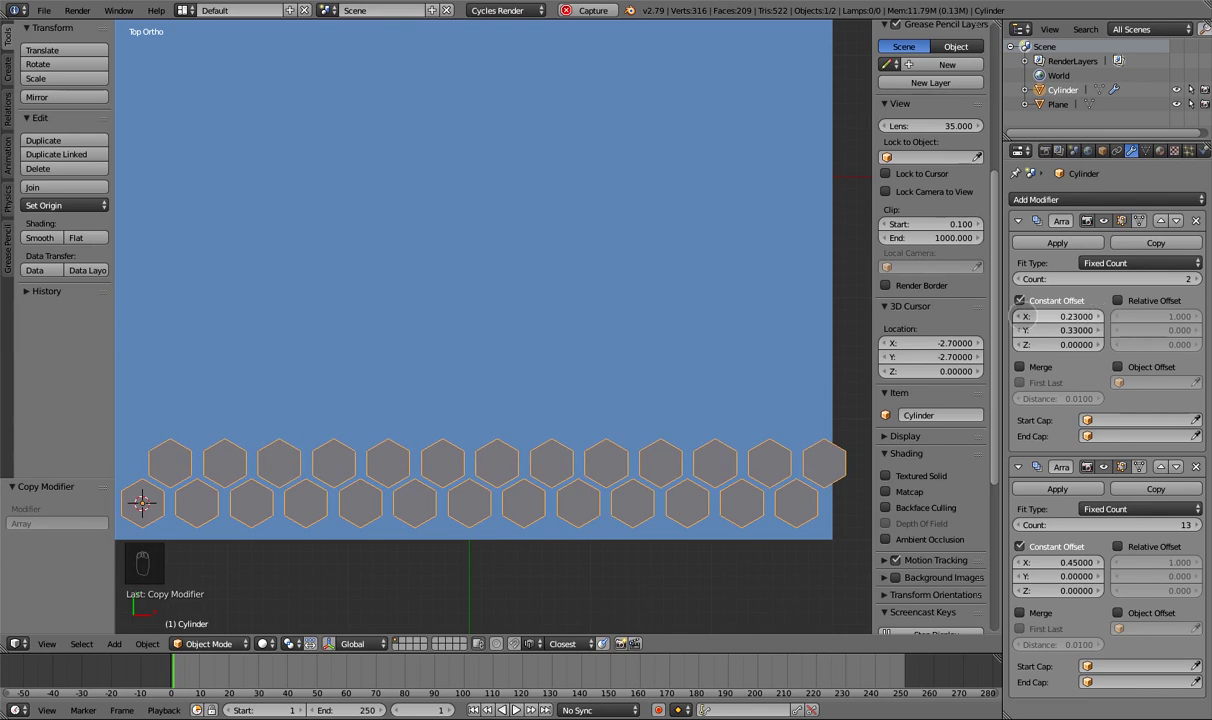
# - Refine the two-row array's constant offset to X 0.225 and Y about 0.39
pyautogui.click(1026, 316)
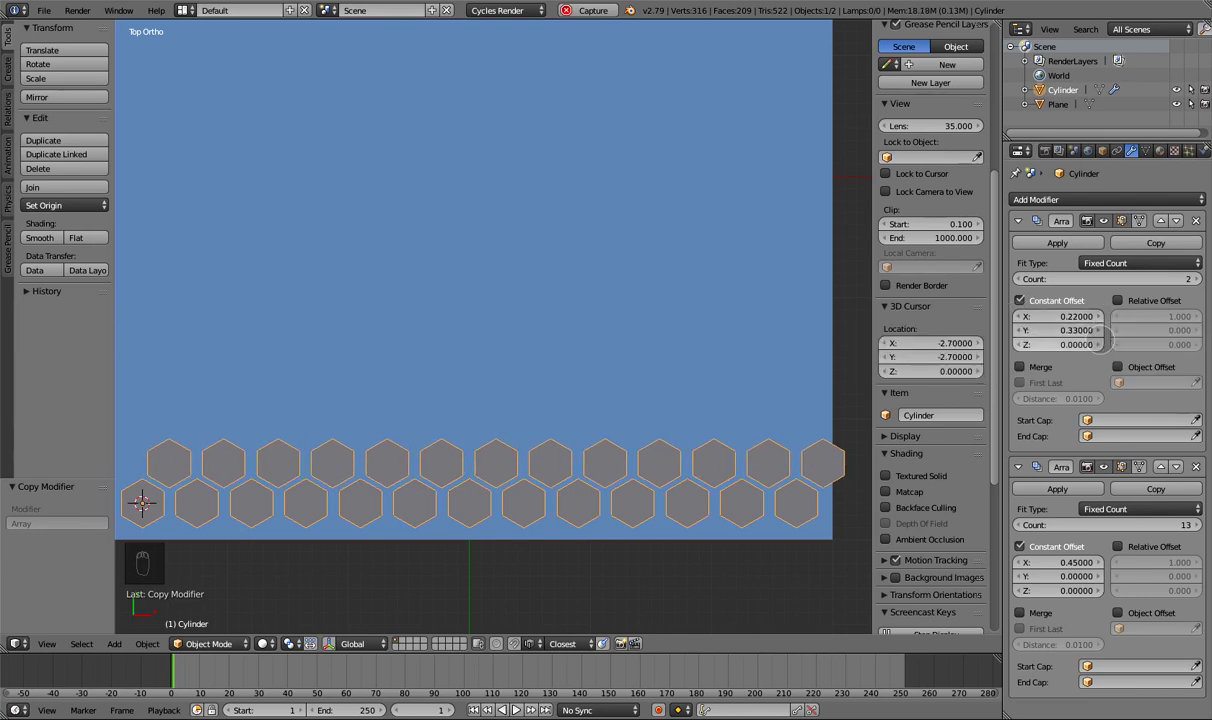
pyautogui.write('5')
pyautogui.press('Return')
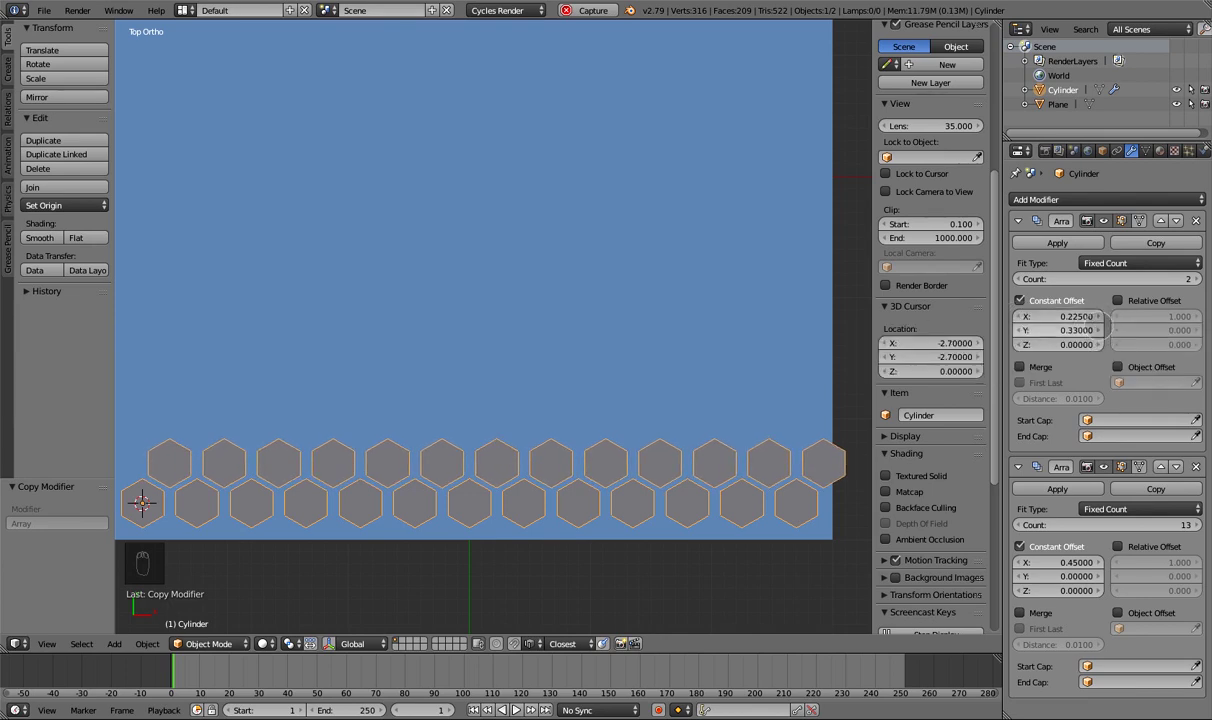
pyautogui.click(1098, 329)
pyautogui.click(1098, 329)
pyautogui.click(1098, 329)
pyautogui.click(1098, 329)
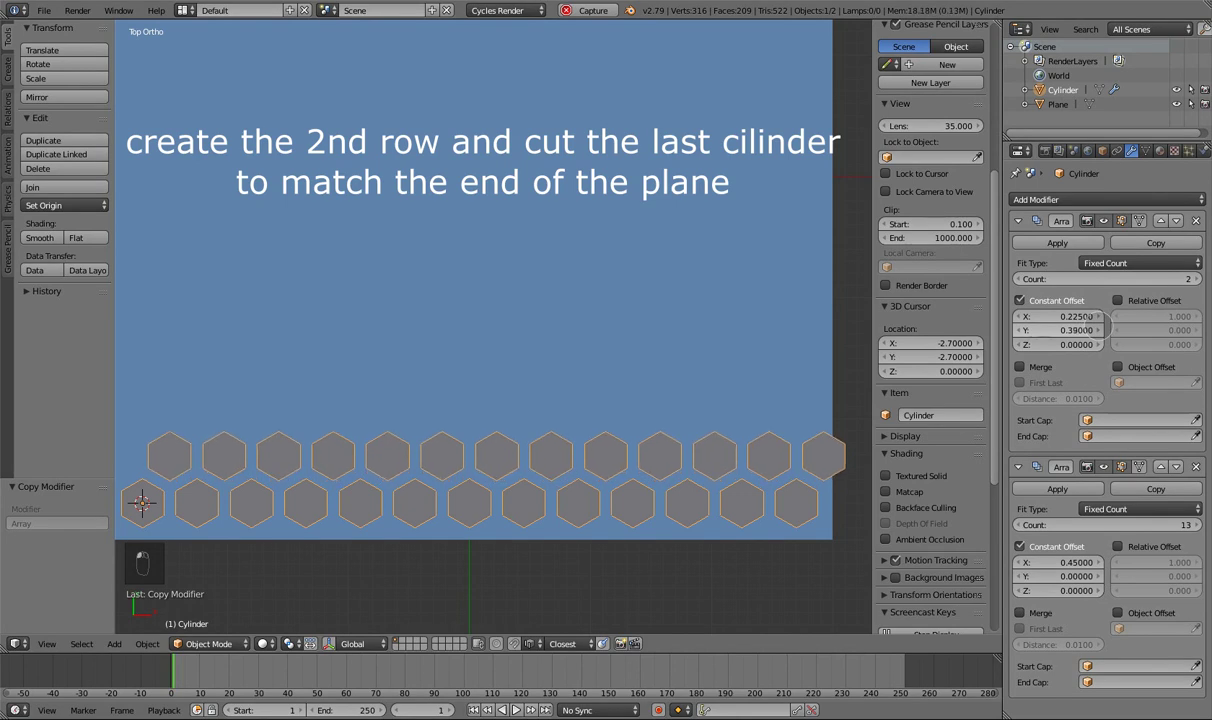
# - Apply both Array modifiers in Object Mode and enter Edit Mode on the cylinder mesh
pyautogui.click(1045, 243)
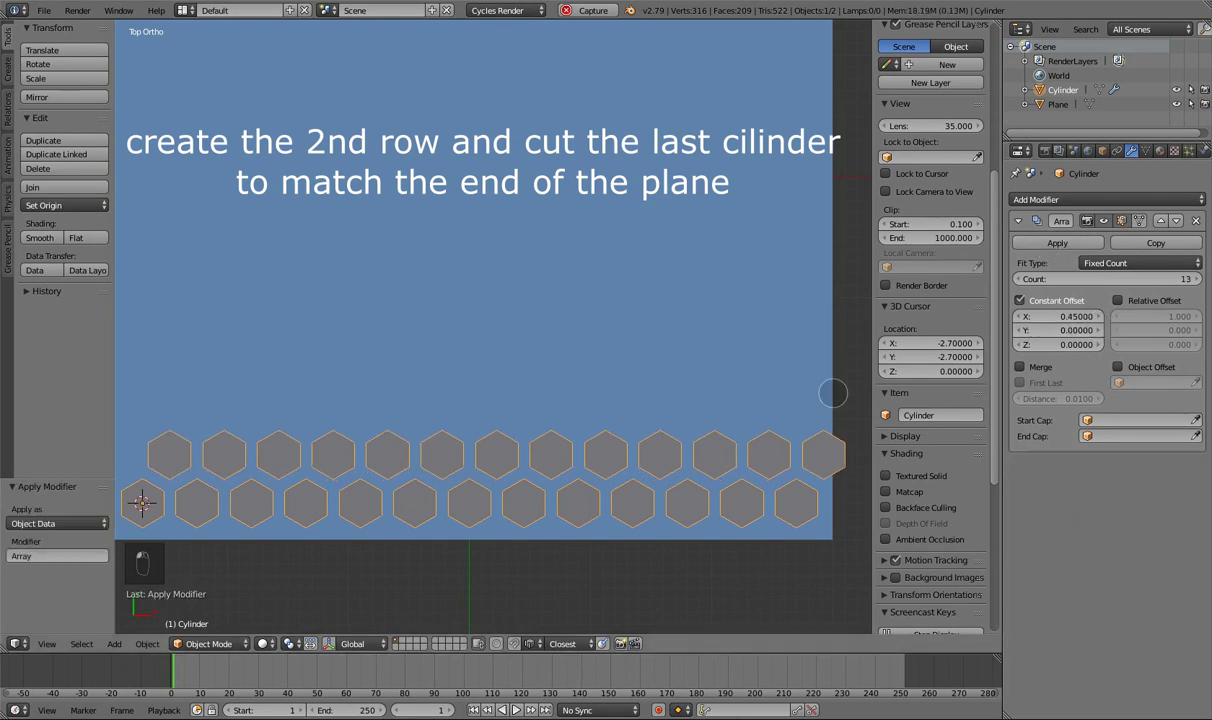
pyautogui.press('Tab')
pyautogui.press('Tab')
pyautogui.press('Tab')
pyautogui.click(1057, 243)
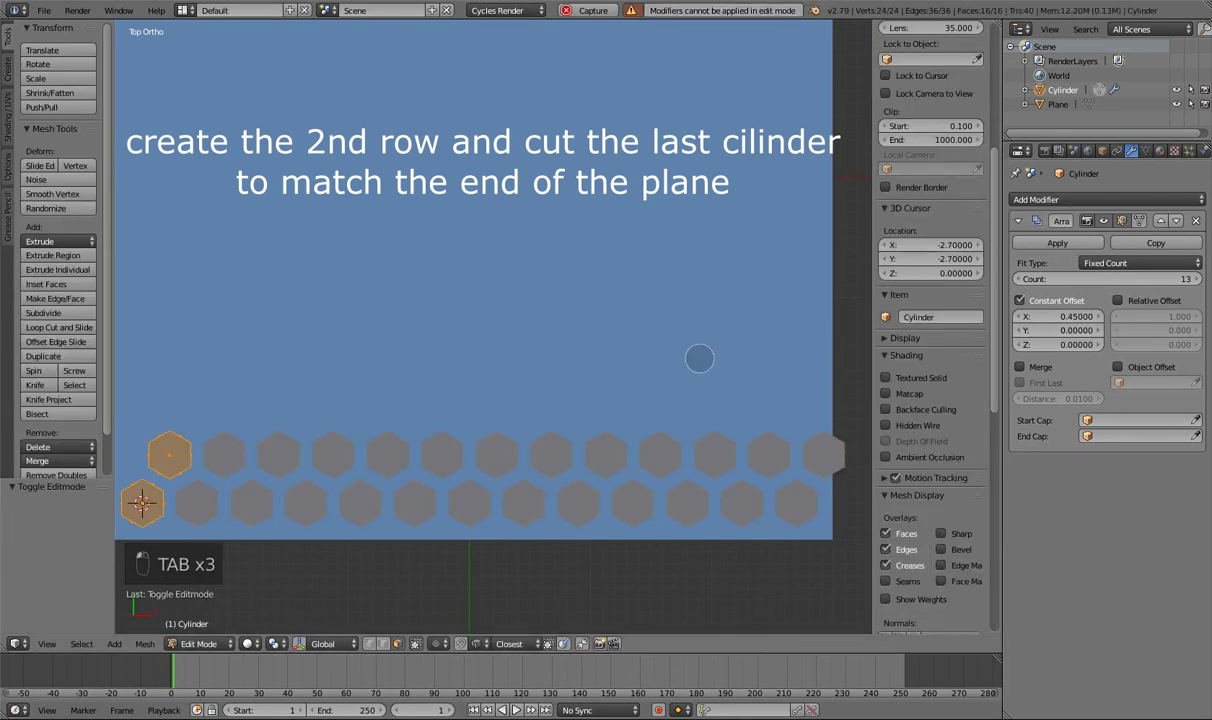
pyautogui.press('Tab')
pyautogui.click(1057, 243)
pyautogui.press('Tab')
pyautogui.press('Tab')
pyautogui.press('Tab')
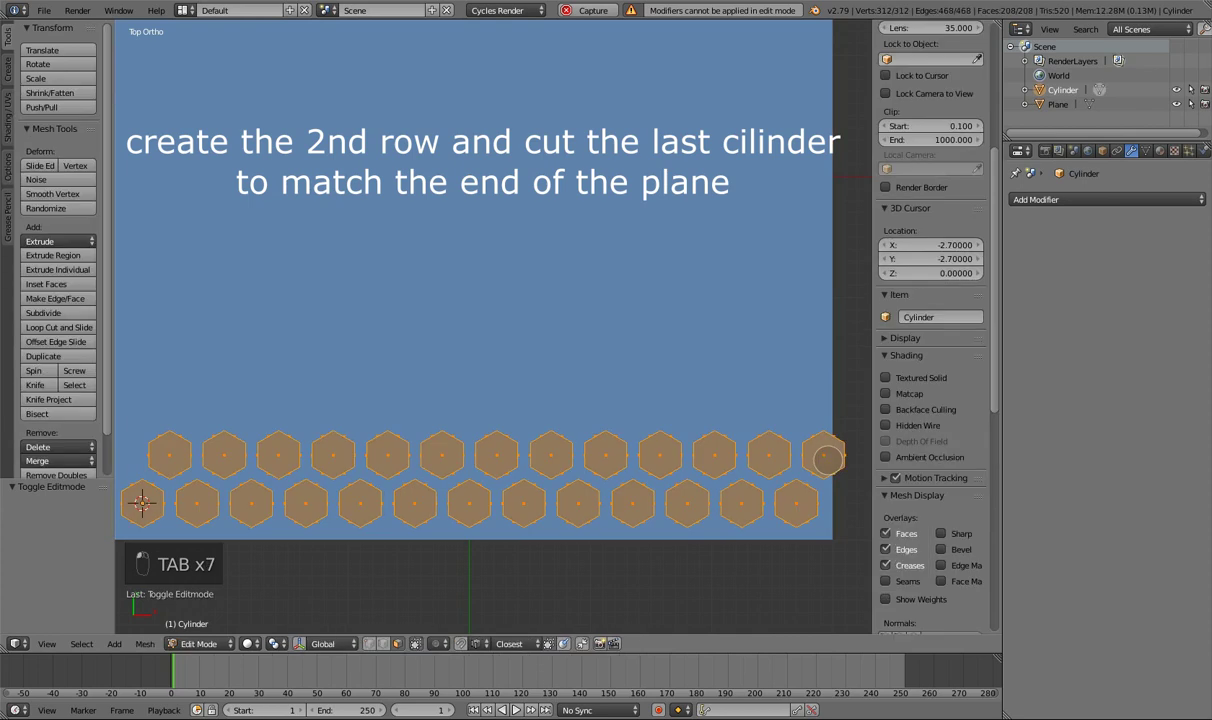
# - Display the mesh in wireframe, try a Knife cut on the second row's last cylinder, and undo the attempt
pyautogui.press('z')
pyautogui.press('k')
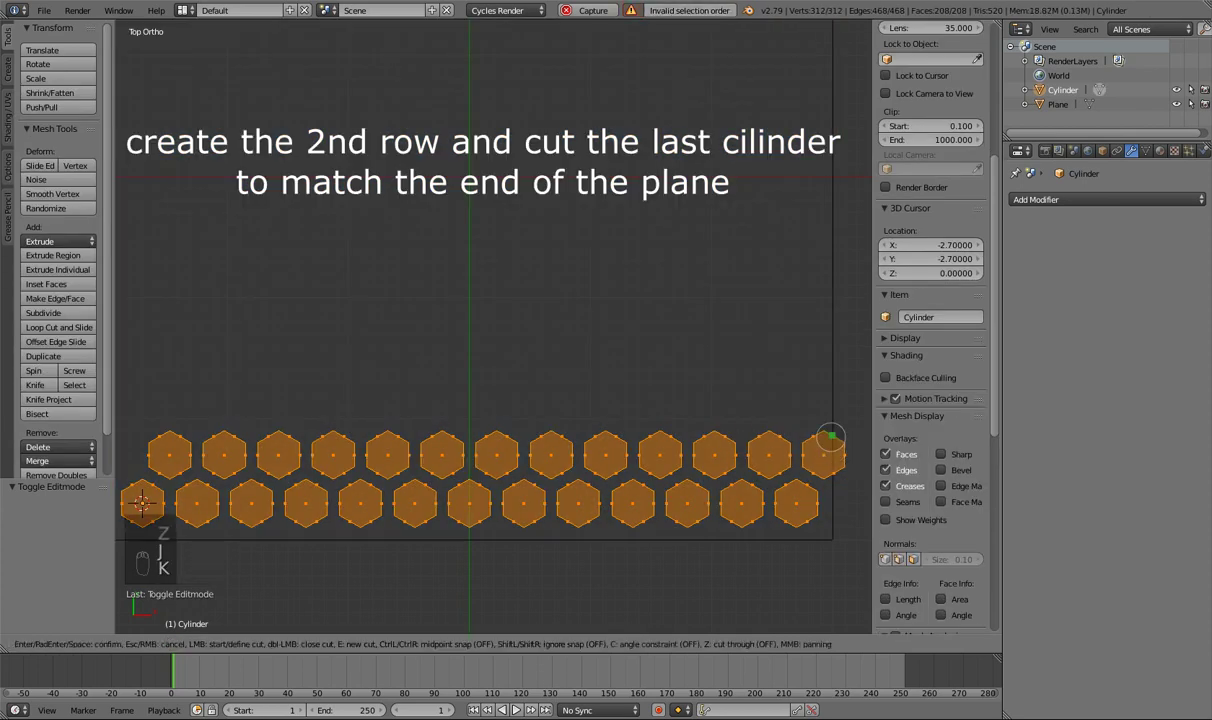
pyautogui.hotkey('ctrl', 'z')
pyautogui.hotkey('ctrl', 'z')
pyautogui.hotkey('ctrl', 'z')
pyautogui.hotkey('ctrl', 'z')
pyautogui.hotkey('ctrl', 'z')
pyautogui.hotkey('ctrl', 'z')
pyautogui.hotkey('ctrl', 'z')
pyautogui.hotkey('ctrl', 'z')
pyautogui.hotkey('ctrl', 'z')
pyautogui.hotkey('ctrl', 'z')
pyautogui.hotkey('ctrl', 'z')
pyautogui.hotkey('ctrl', 'z')
pyautogui.hotkey('ctrl', 'z')
pyautogui.hotkey('ctrl', 'z')
pyautogui.hotkey('ctrl', 'z')
pyautogui.hotkey('ctrl', 'z')
pyautogui.hotkey('ctrl', 'z')
# - In top orthographic view, Knife-cut the second row's last cylinder vertically, flush with the first row's end, with angle constraint and cut through on
pyautogui.press('KP_5')
pyautogui.press('KP_7')
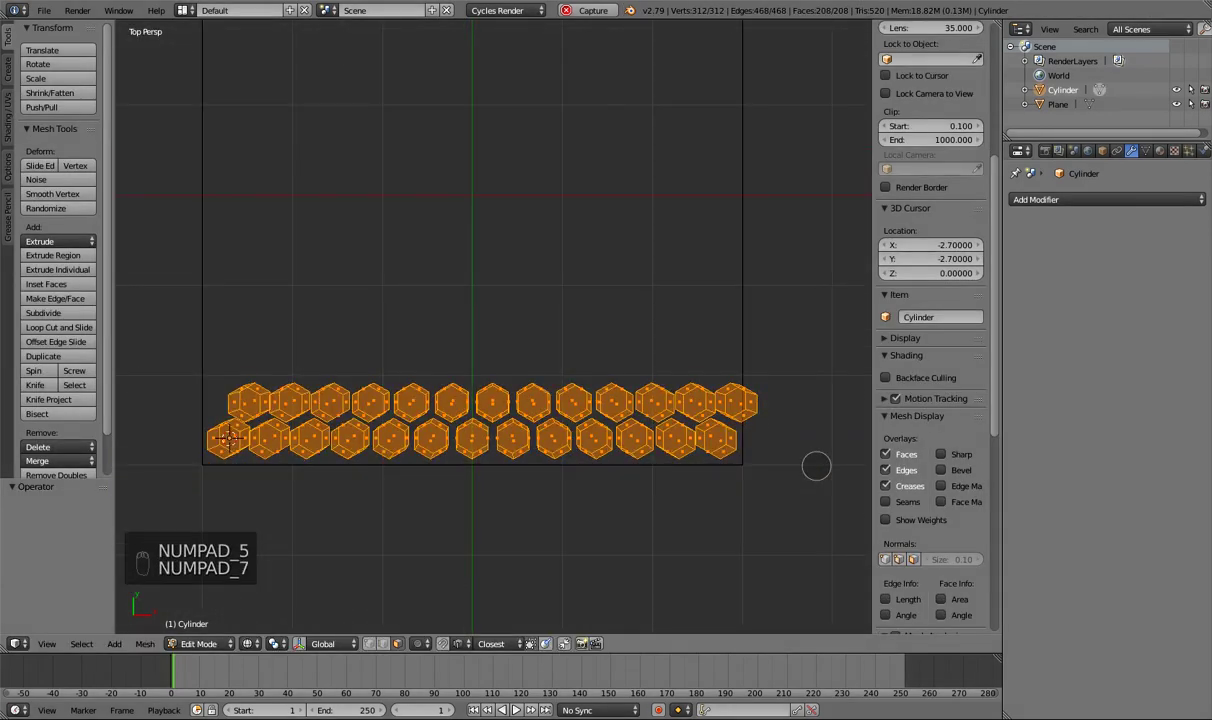
pyautogui.press('KP_8')
pyautogui.press('KP_5')
pyautogui.press('KP_7')
pyautogui.press('k')
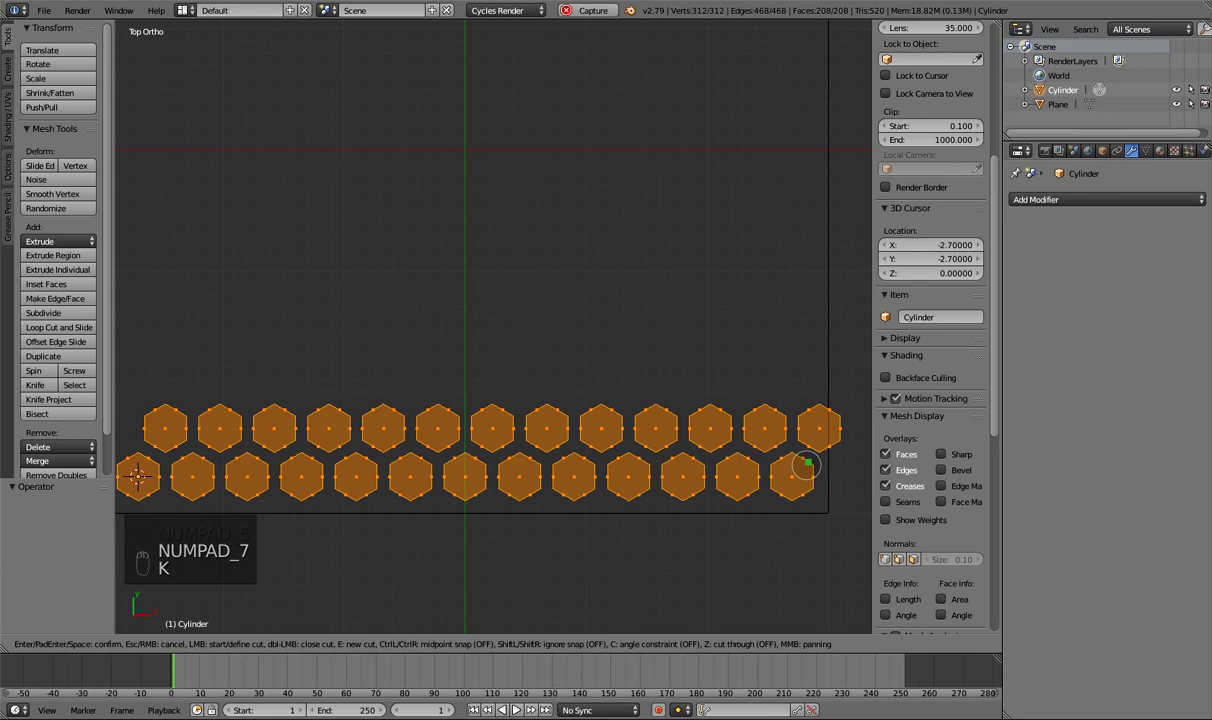
pyautogui.press('c')
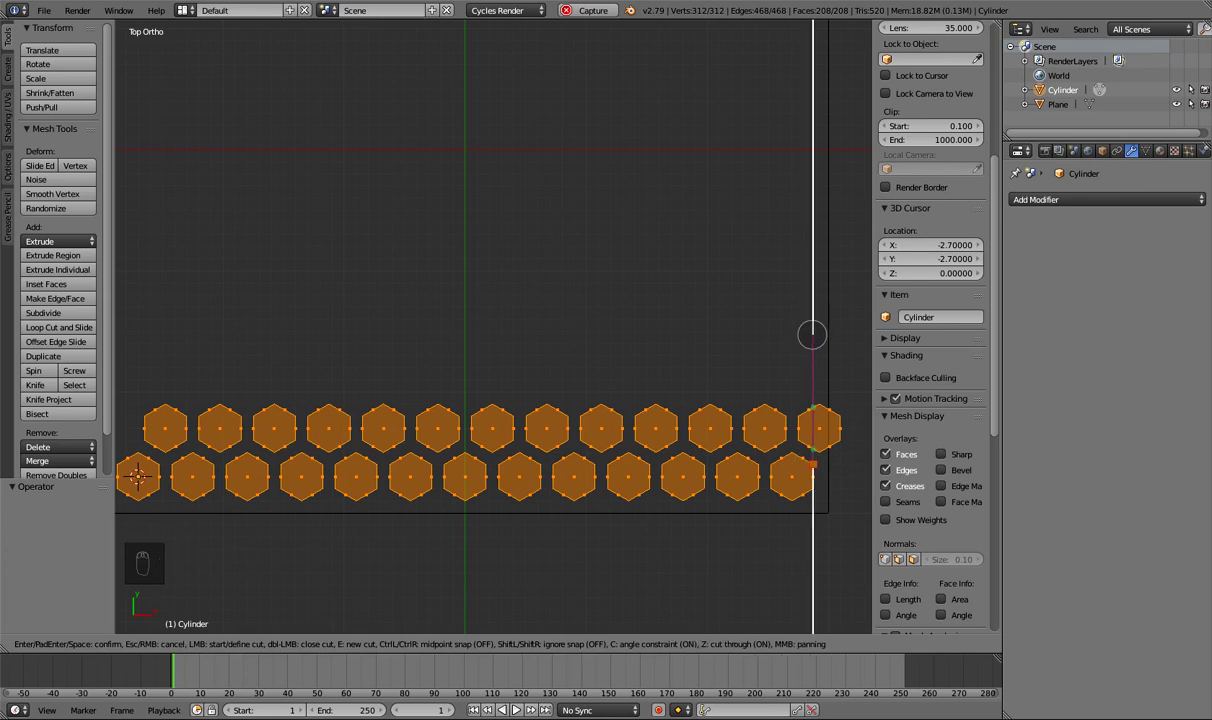
pyautogui.press('Return')
# - Select the cut-off outer part of the last cylinder and duplicate it, moved about -1.335 in X and 1.037 in Y
pyautogui.keyDown('shift'); pyautogui.moveTo(581, 432); pyautogui.dragTo(556, 416, button='middle'); pyautogui.keyUp('shift')
pyautogui.rightClick(799, 412)
pyautogui.moveTo(818, 419); pyautogui.dragTo(810, 405)
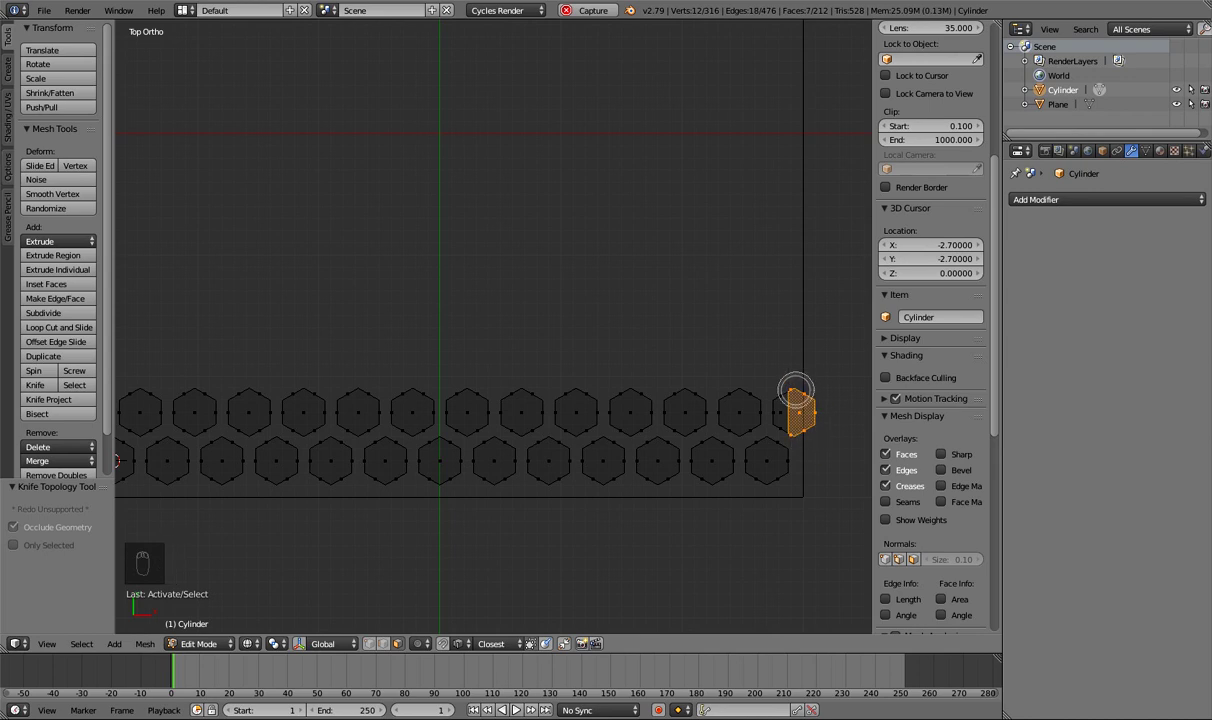
pyautogui.hotkey('shift', 'd')
pyautogui.click(504, 161)
# - Deselect the duplicate, select the original cut-off part at the end of the second row, and delete its faces
pyautogui.press('c')
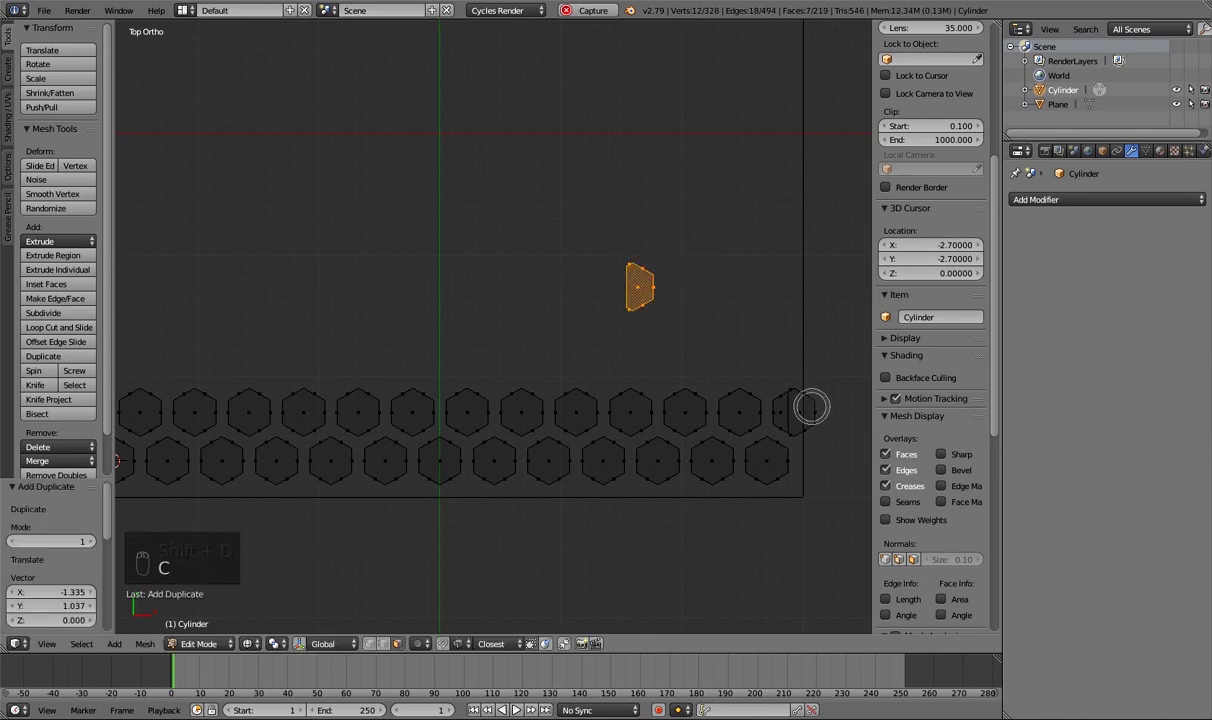
pyautogui.press('a')
pyautogui.moveTo(793, 398); pyautogui.dragTo(810, 425)
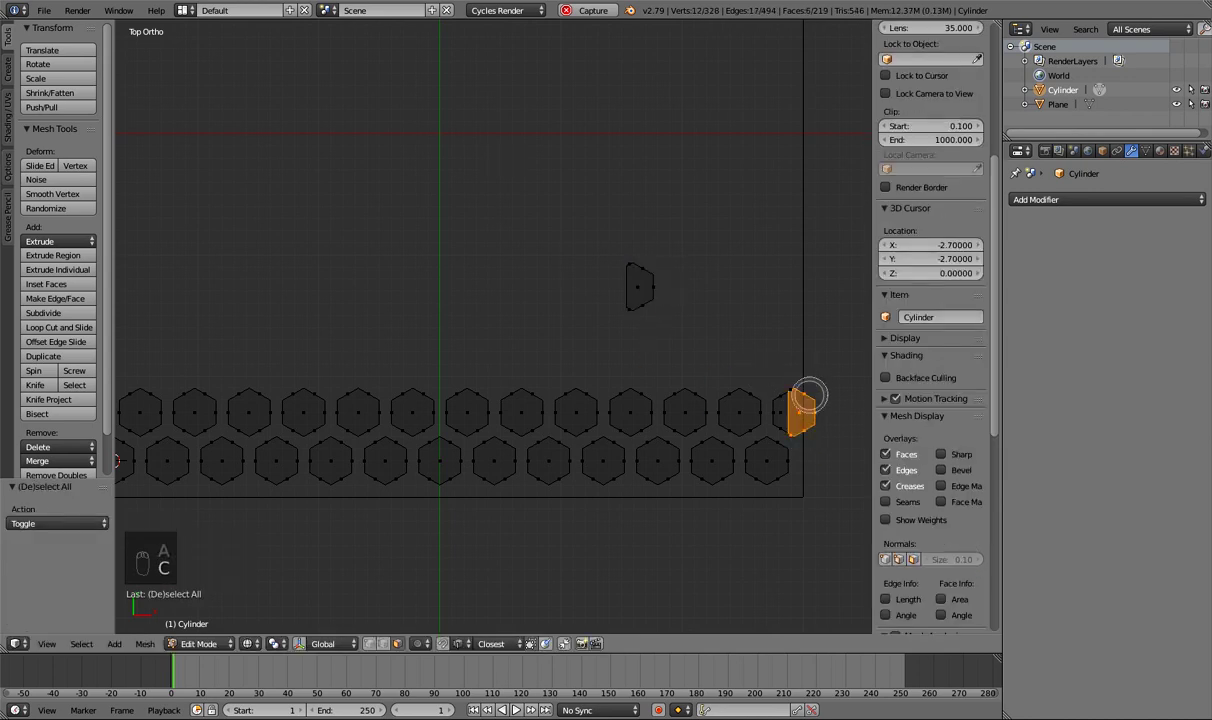
pyautogui.press('x')
pyautogui.click(717, 471)
pyautogui.moveTo(717, 471); pyautogui.dragTo(727, 406, button='middle')
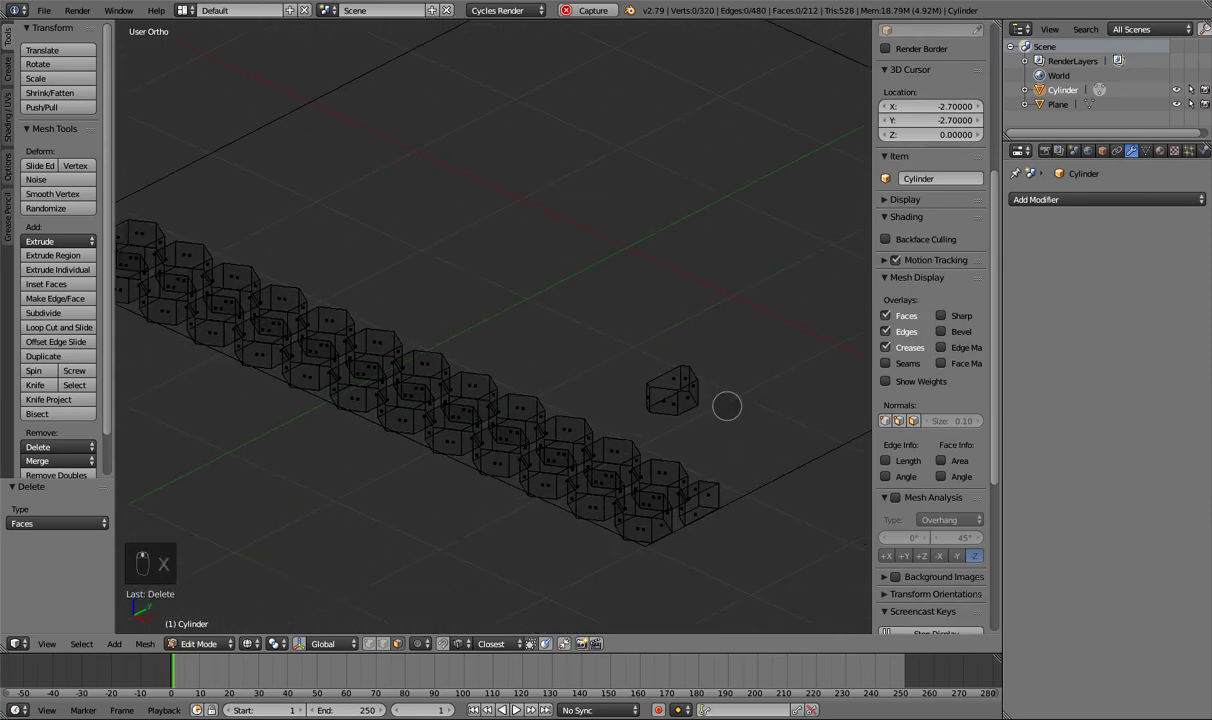
# - Fill the open cut side of the second row's trimmed last cylinder with a face, and return to solid display
pyautogui.rightClick(700, 500)
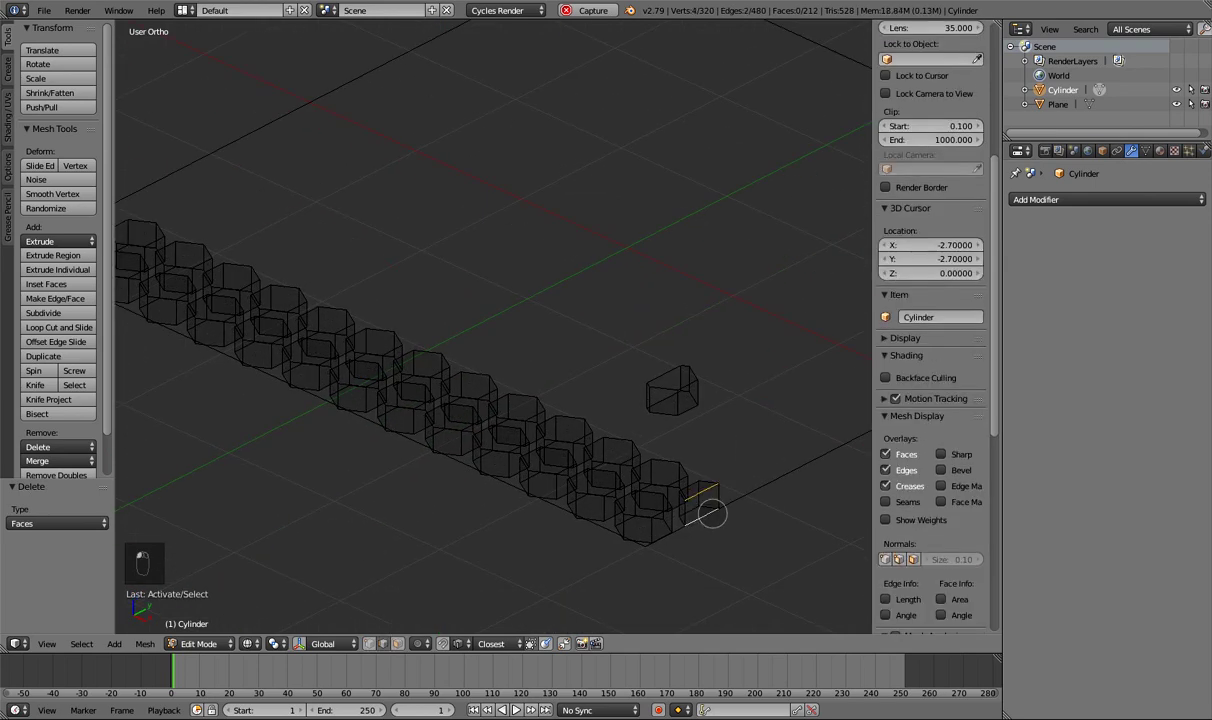
pyautogui.press('f')
pyautogui.moveTo(712, 513)
pyautogui.mouseDown(button='middle')
pyautogui.moveTo(666, 530)
pyautogui.moveTo(666, 503)
pyautogui.mouseUp(button='middle')
pyautogui.scroll(-1, 666, 503)
pyautogui.press('z')
pyautogui.press('KP_7')
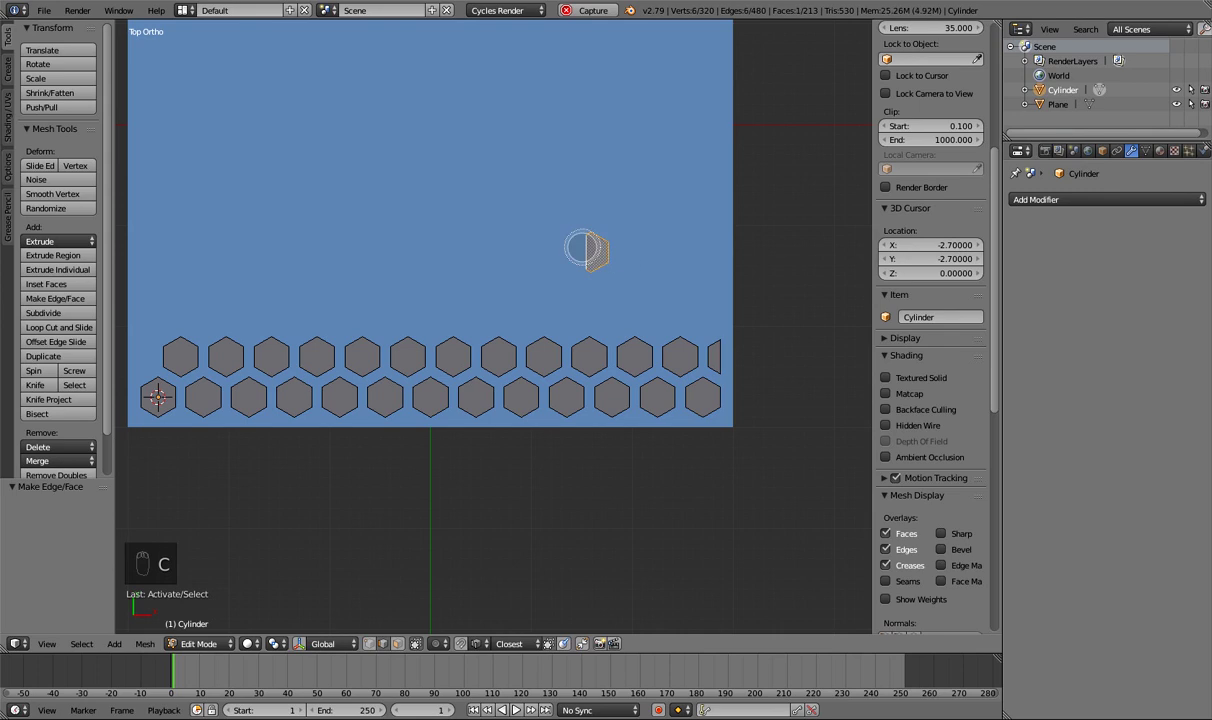
# - Delete the spare cut-off part, then duplicate the second row's trimmed end piece with a move of -5.4 in X
pyautogui.press('z')
pyautogui.moveTo(584, 249); pyautogui.dragTo(584, 264)
pyautogui.hotkey('shift', 'd')
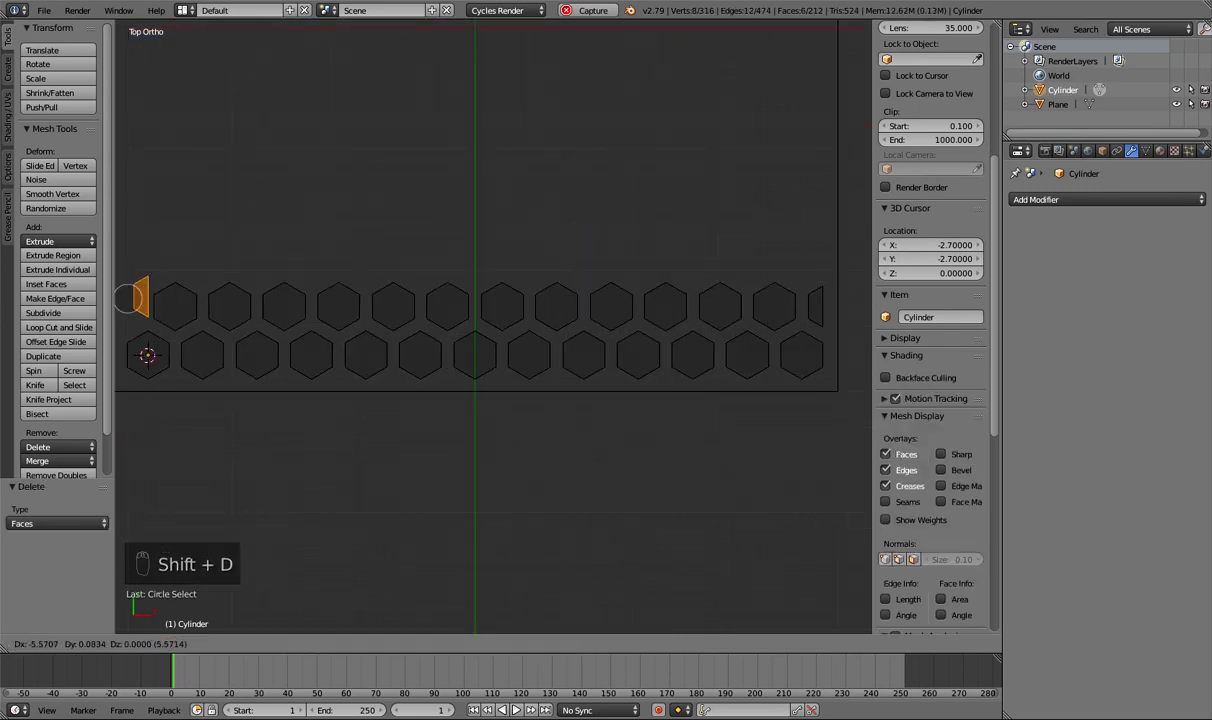
pyautogui.click(155, 303)
# - Rotate the duplicated piece 180° about Z and move it along X to the second row's start, flush with the first row
pyautogui.press('r')
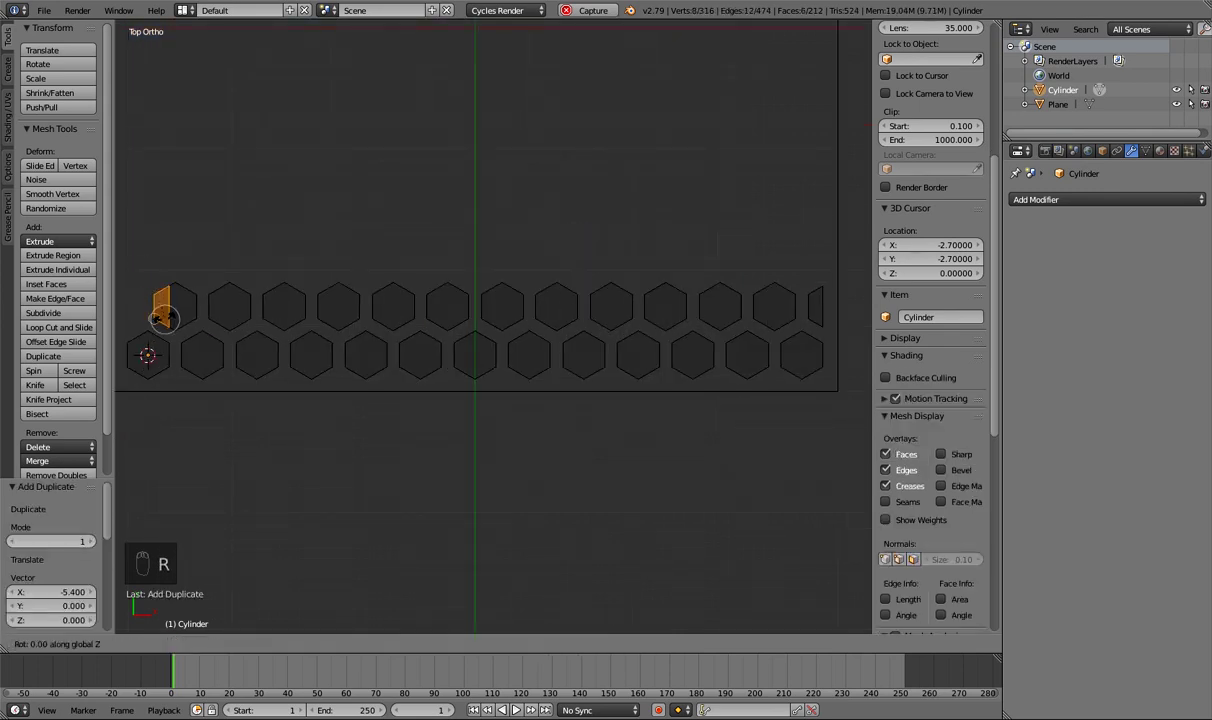
pyautogui.click(157, 316)
pyautogui.press('g')
pyautogui.press('y')
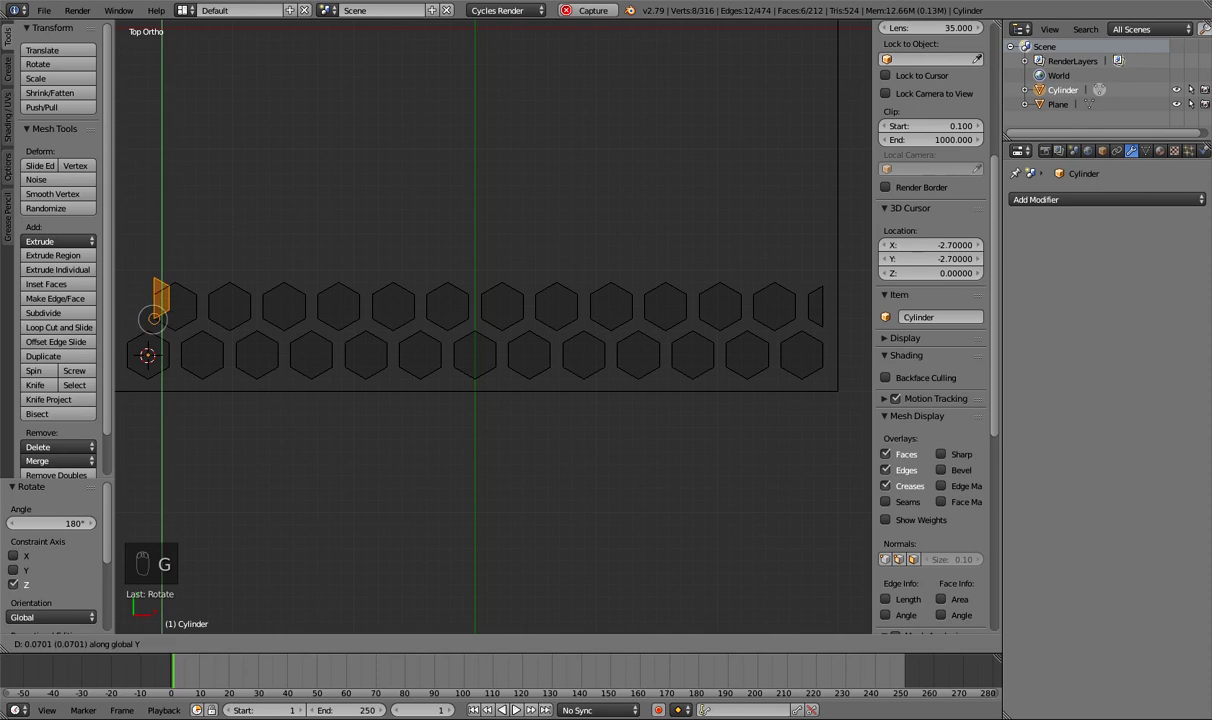
pyautogui.press('x')
pyautogui.click(127, 345)
pyautogui.moveTo(127, 345)
pyautogui.mouseDown(button='middle')
pyautogui.moveTo(230, 262)
pyautogui.moveTo(216, 243)
pyautogui.moveTo(197, 281)
pyautogui.mouseUp(button='middle')
pyautogui.press('Tab')
pyautogui.press('Tab')
pyautogui.press('z')
pyautogui.press('KP_7')
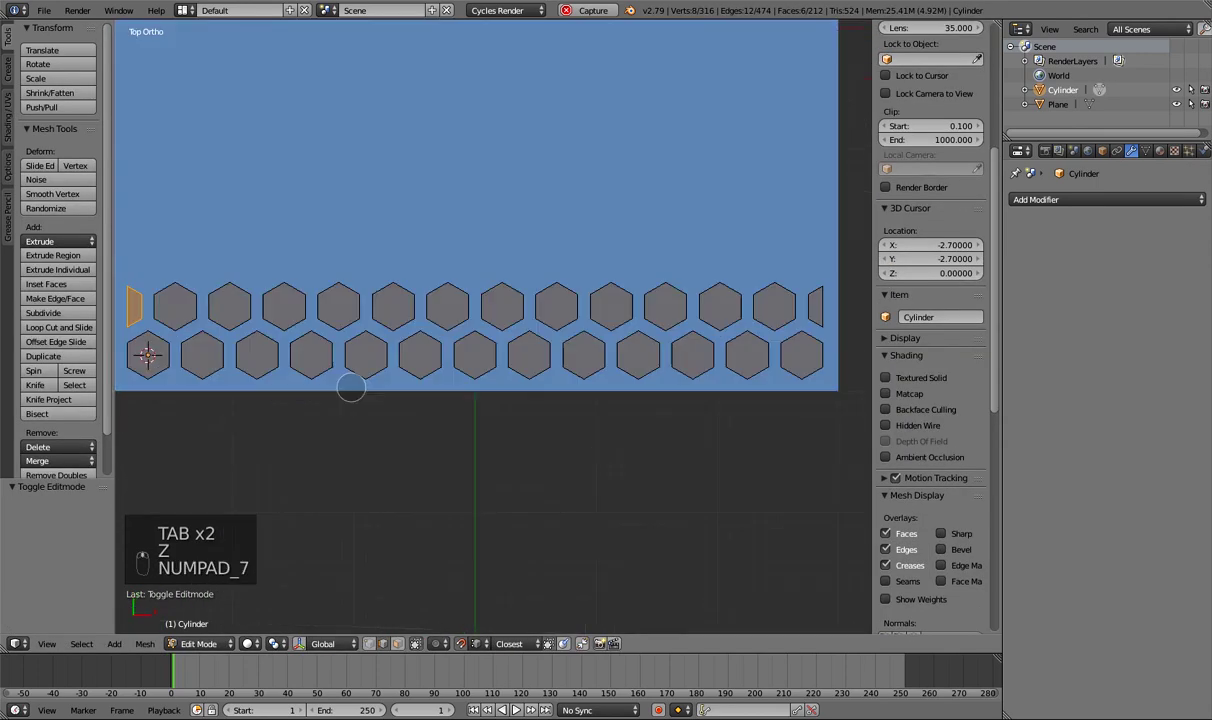
# - Add an Array modifier to the cylinder rows with a relative offset of 0 in X and 1 in Y
pyautogui.scroll(-3, 349, 387)
pyautogui.press('Tab')
pyautogui.click(1036, 199)
pyautogui.click(912, 233)
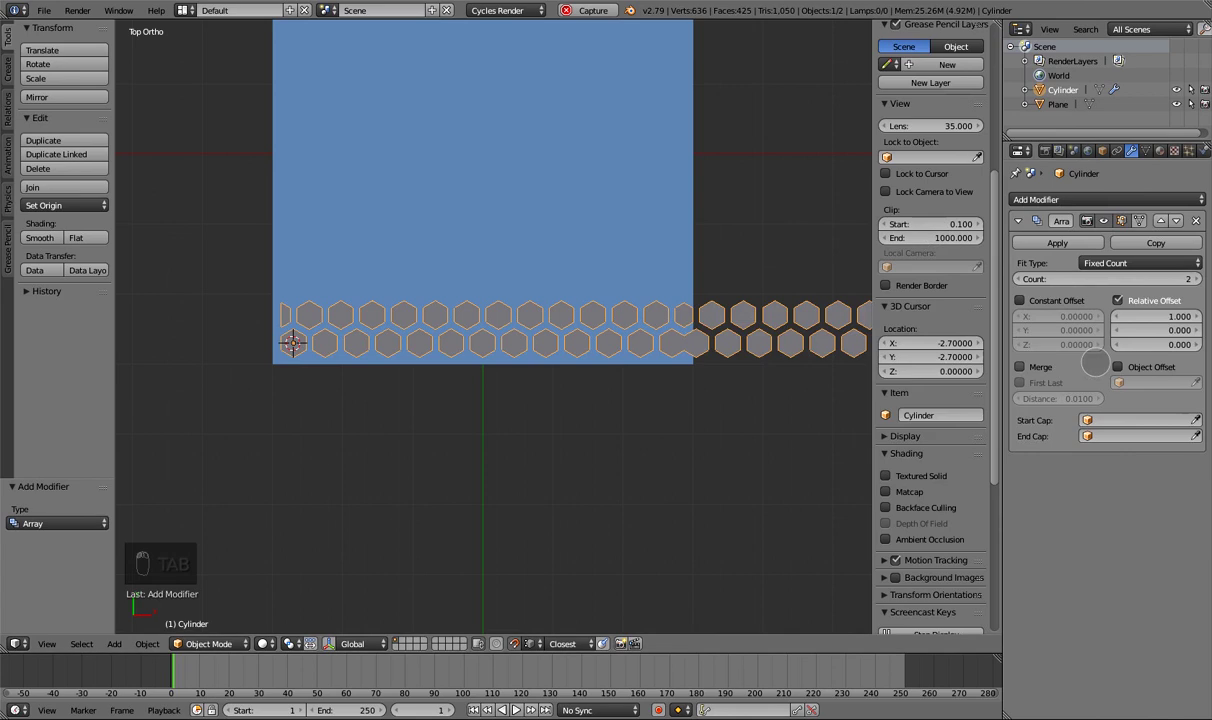
pyautogui.click(1144, 316)
pyautogui.write('0')
pyautogui.press('Return')
pyautogui.click(1138, 331)
pyautogui.write('1')
pyautogui.press('Return')
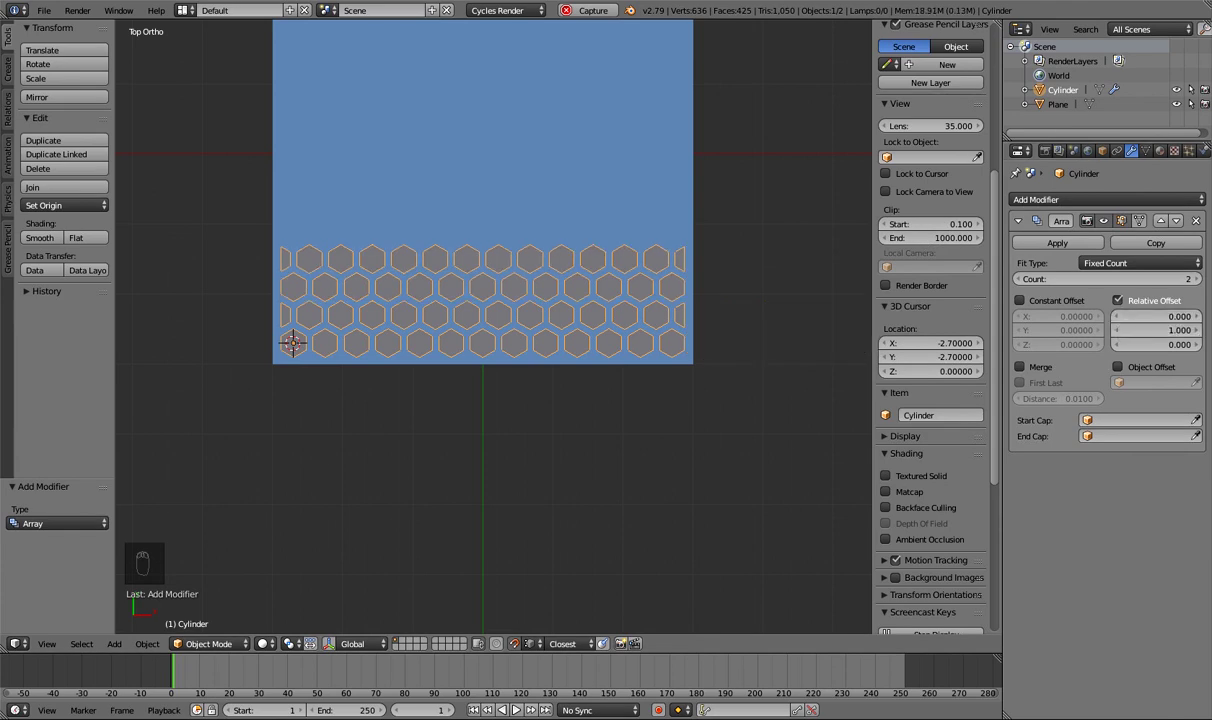
# - Set the Array count to 7 so the cylinder rows fill the plane without overhanging it
pyautogui.click(1194, 281)
pyautogui.click(1194, 281)
pyautogui.click(1194, 281)
pyautogui.click(1194, 281)
pyautogui.keyDown('shift'); pyautogui.moveTo(703, 291); pyautogui.dragTo(709, 432, button='middle'); pyautogui.keyUp('shift')
pyautogui.click(1194, 281)
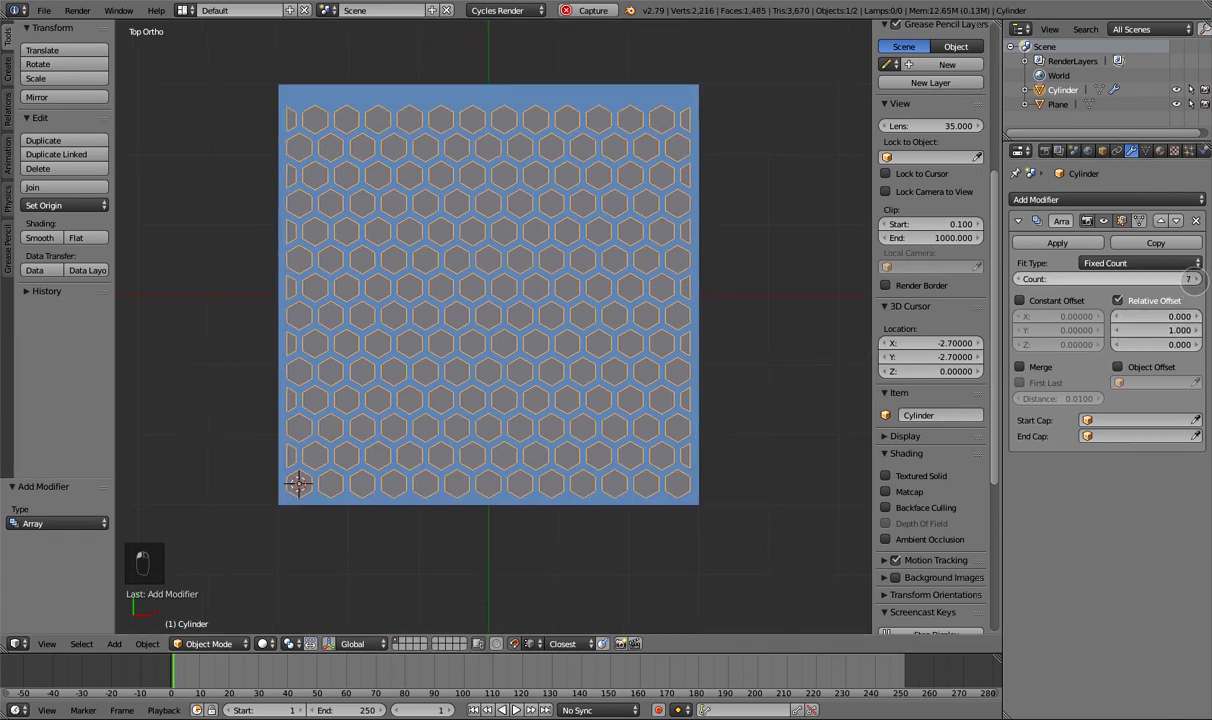
pyautogui.click(1195, 280)
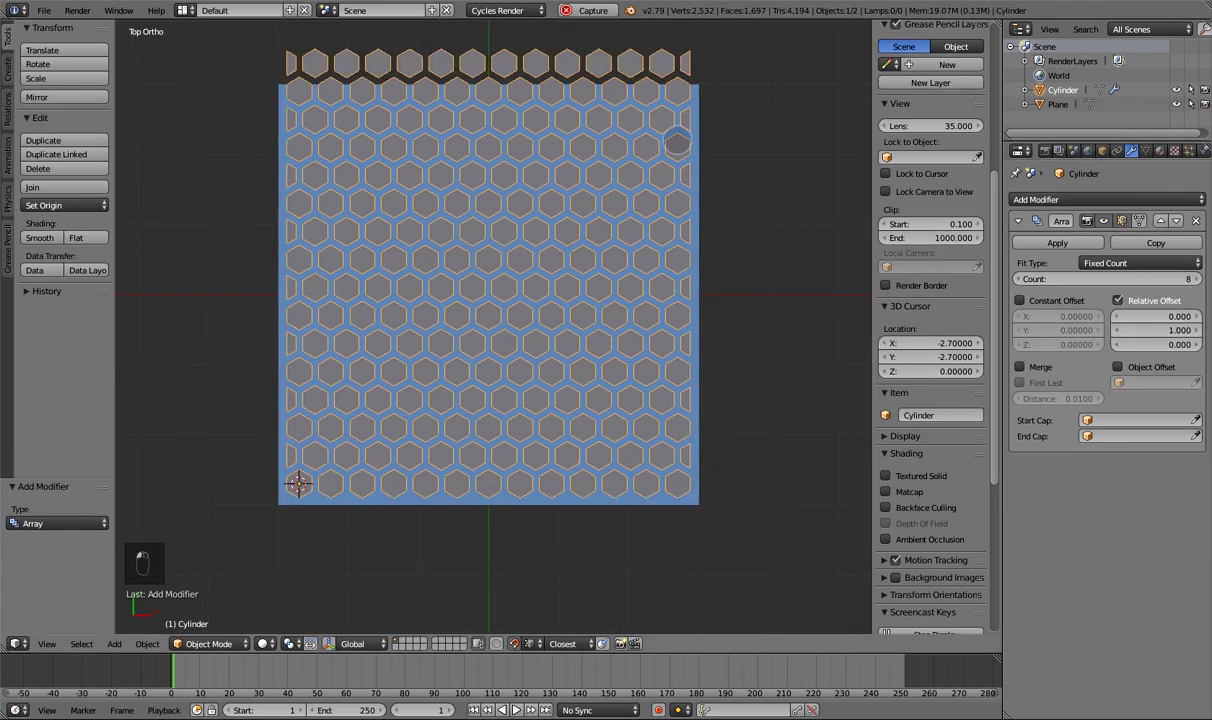
pyautogui.hotkey('ctrl', 'z')
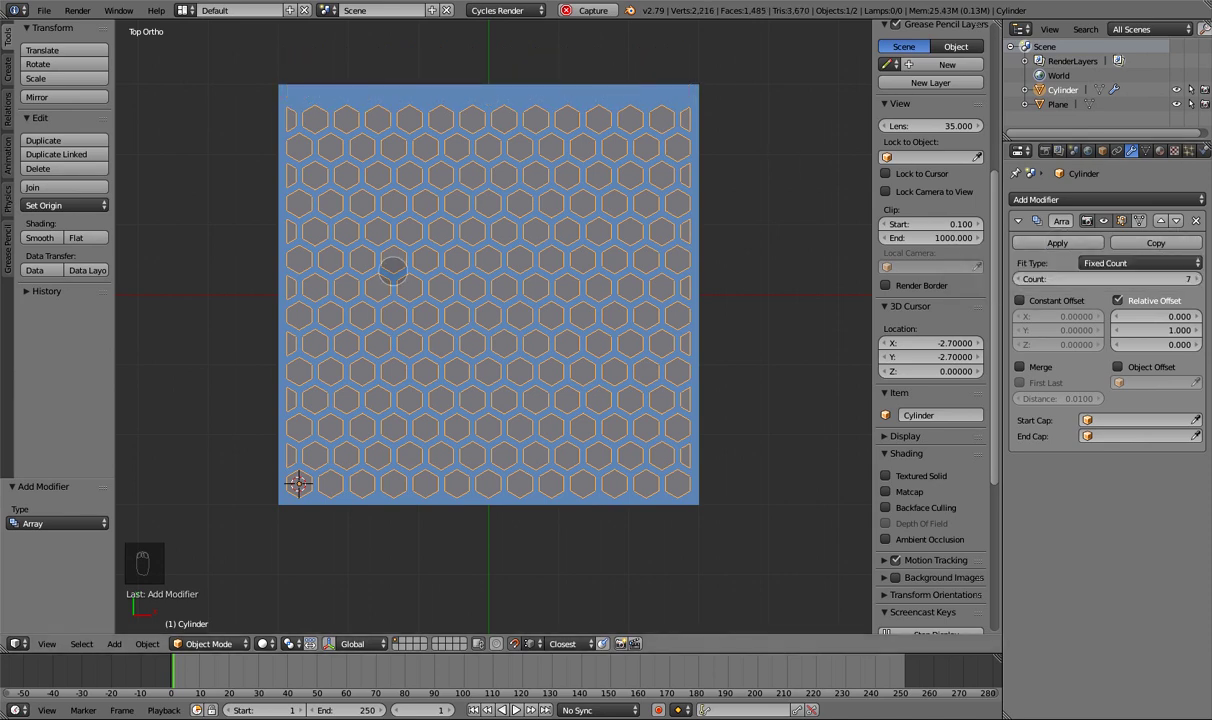
# - Apply the Array modifier and move the cylinder grid 0.1 along Y
pyautogui.click(1057, 243)
pyautogui.press('g')
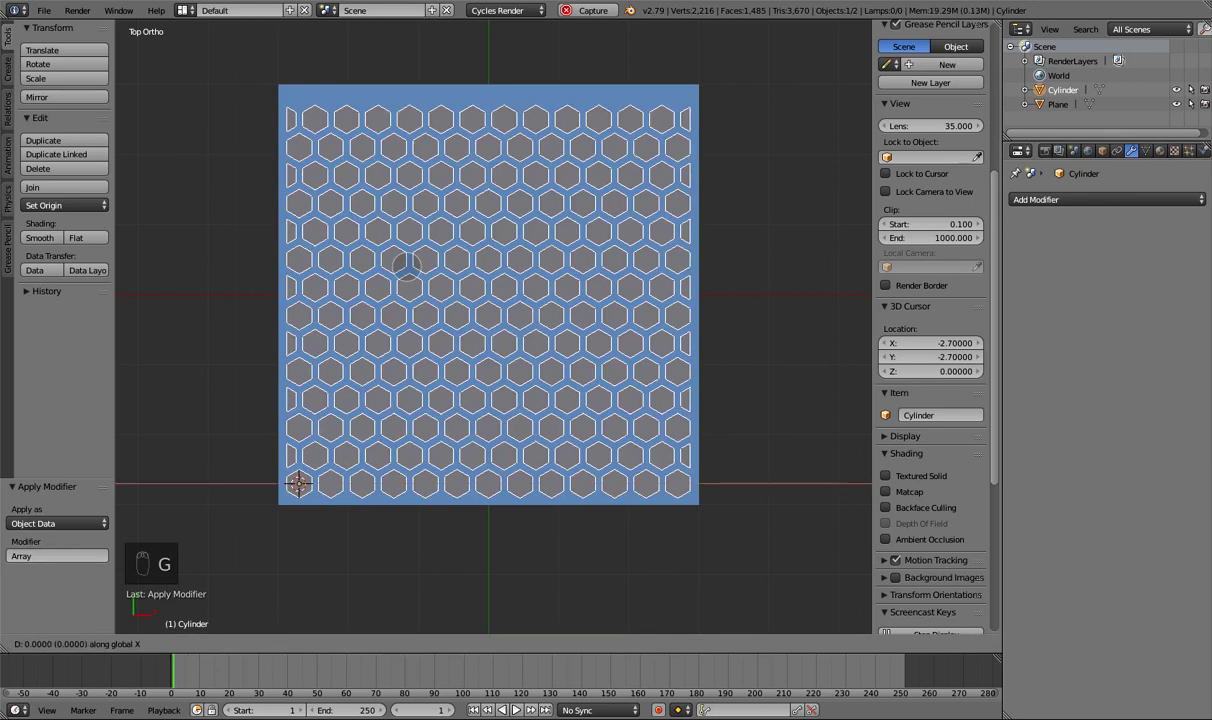
pyautogui.click(395, 255)
pyautogui.moveTo(505, 262); pyautogui.dragTo(465, 201, button='middle')
pyautogui.rightClick(768, 278)
pyautogui.rightClick(523, 314)
pyautogui.moveTo(525, 314); pyautogui.dragTo(607, 311, button='middle')
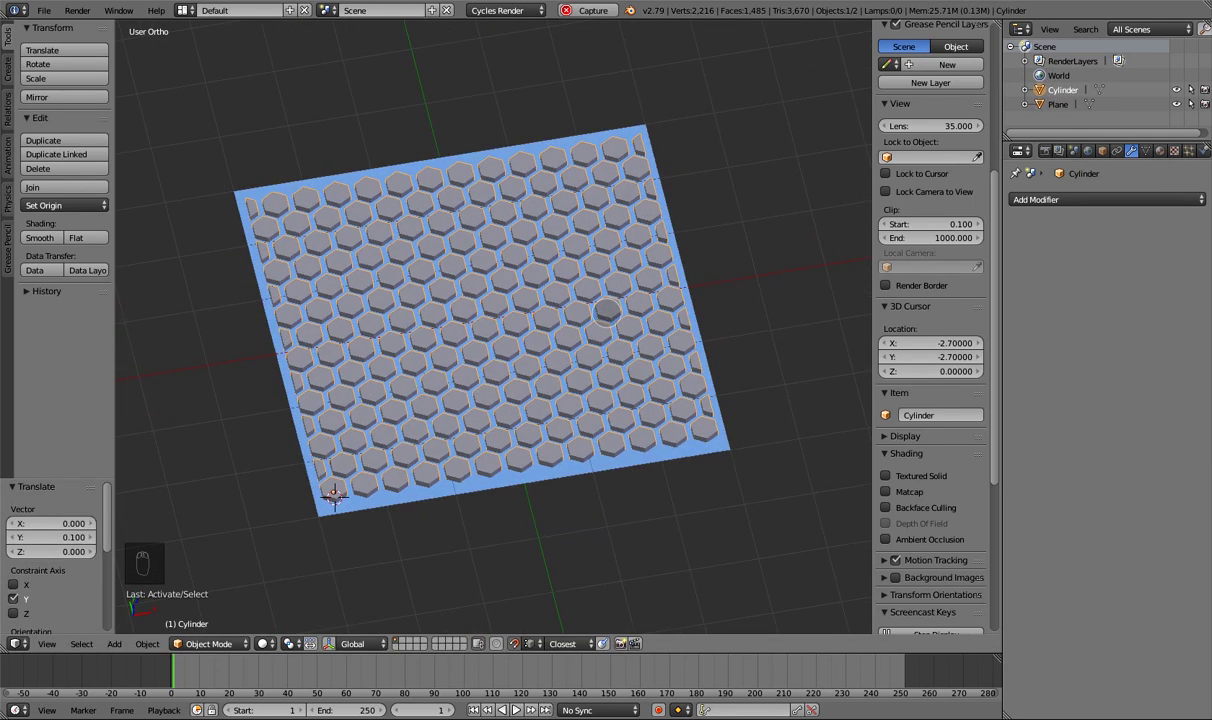
# - Set the cylinder grid's origin to its geometry and move the grid 6 units along Y, clear of the plane
pyautogui.hotkey('ctrl', 'alt', 'shift', 'c')
pyautogui.click(550, 311)
pyautogui.moveTo(712, 325)
pyautogui.mouseDown(button='middle')
pyautogui.moveTo(709, 296)
pyautogui.moveTo(690, 325)
pyautogui.mouseUp(button='middle')
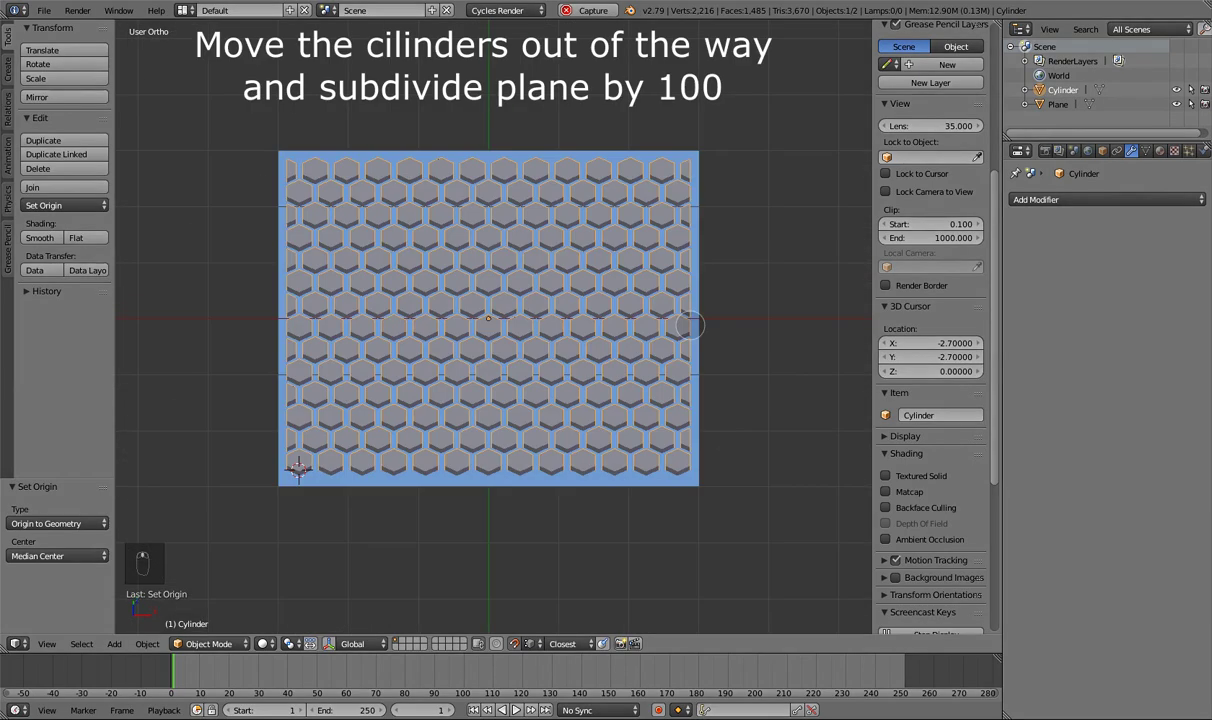
pyautogui.press('g')
pyautogui.press('y')
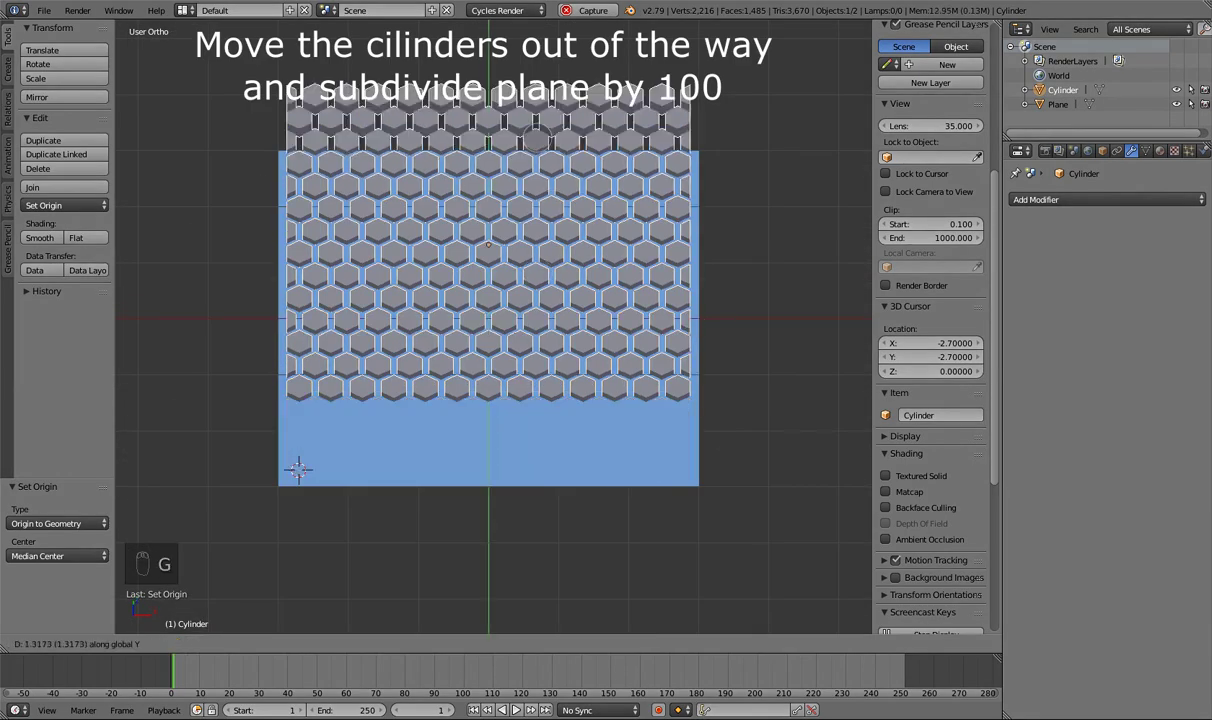
pyautogui.press('0')
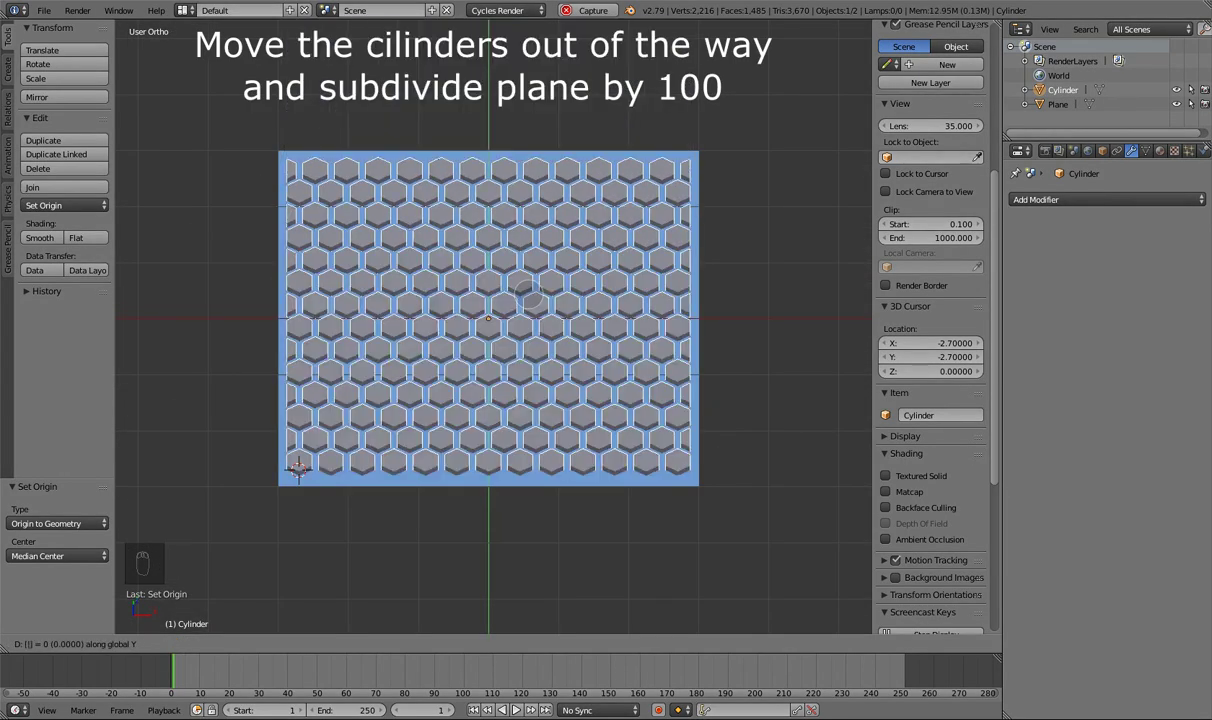
pyautogui.press('6')
pyautogui.press('Return')
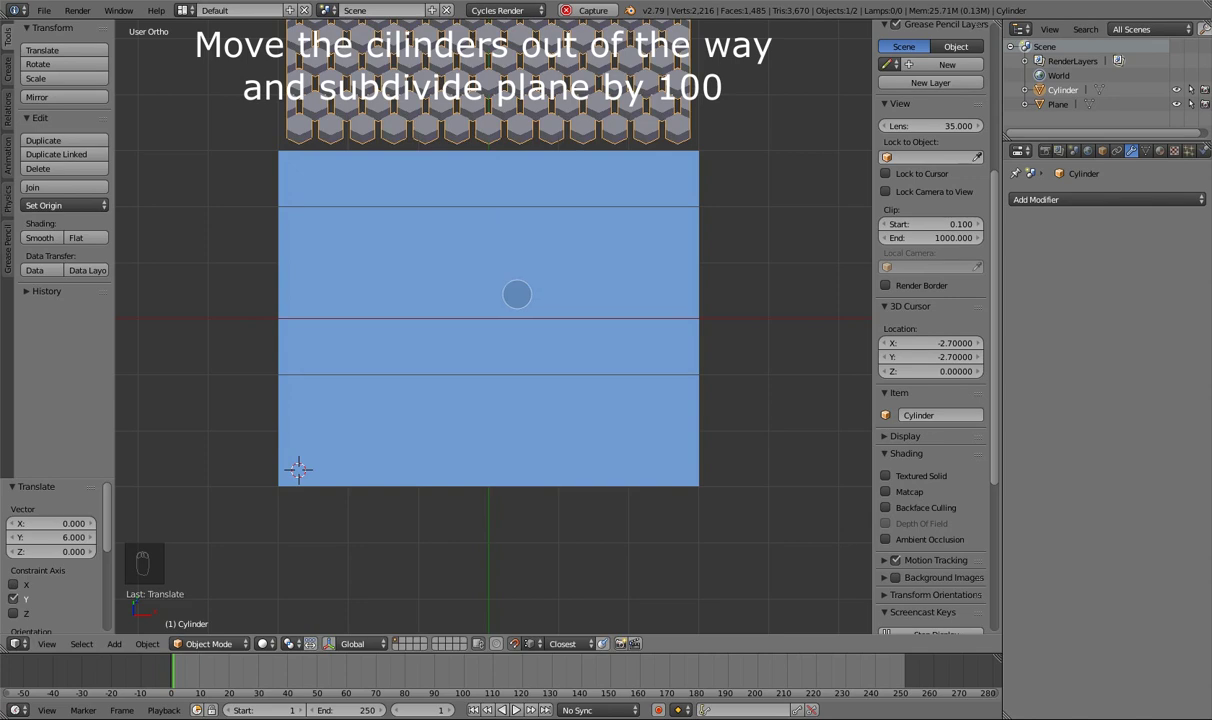
# - Subdivide the whole plane with 100 cuts
pyautogui.rightClick(517, 293)
pyautogui.press('Tab')
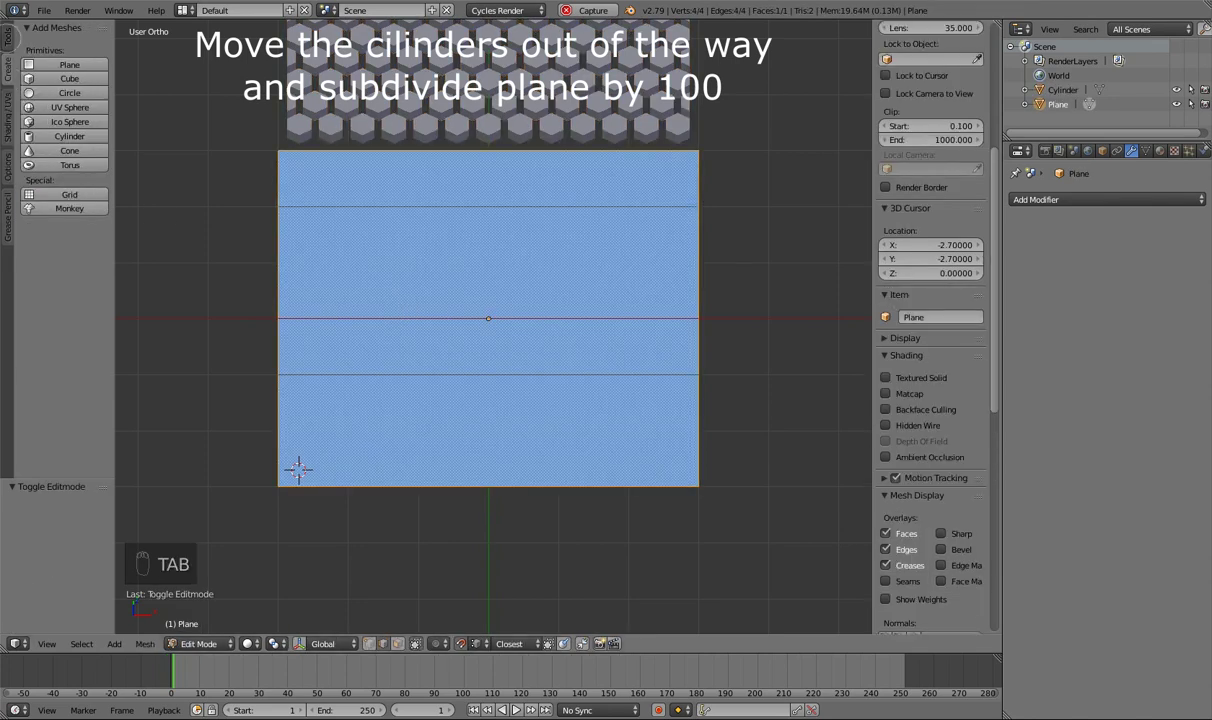
pyautogui.press('w')
pyautogui.click(297, 469)
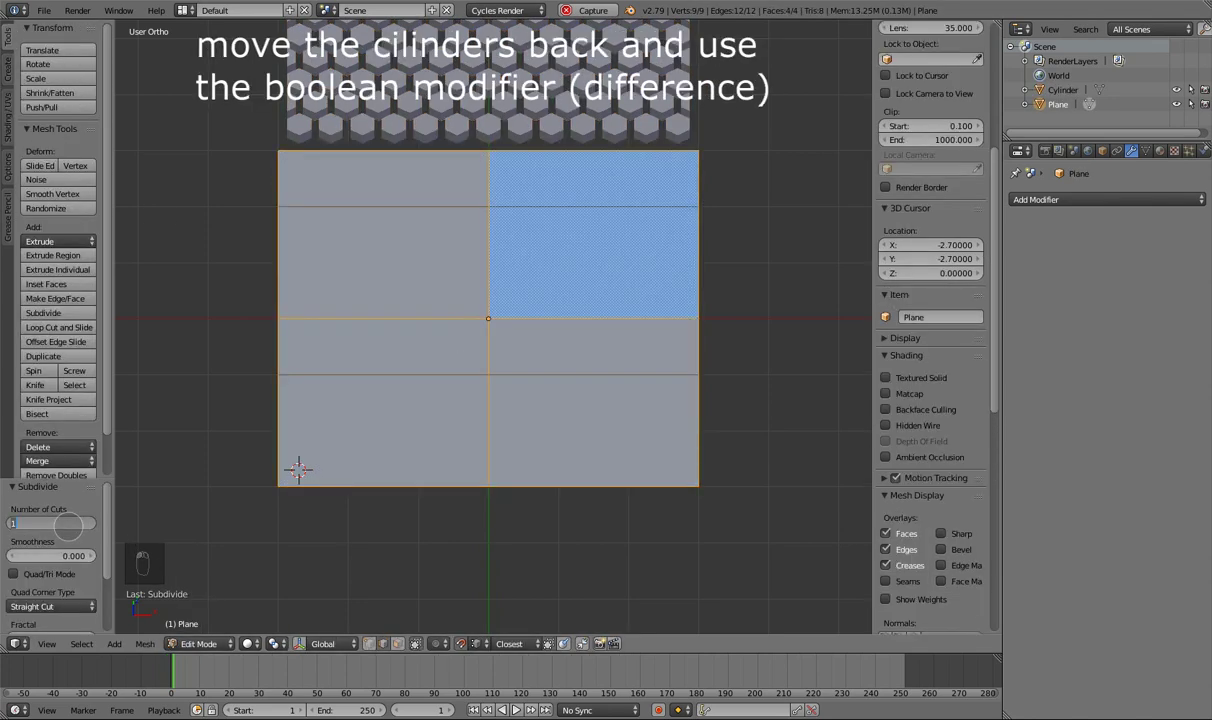
pyautogui.press('KP_0')
pyautogui.press('Tab')
# - Move the cylinder grid back -6 along Y onto the plane
pyautogui.rightClick(297, 469)
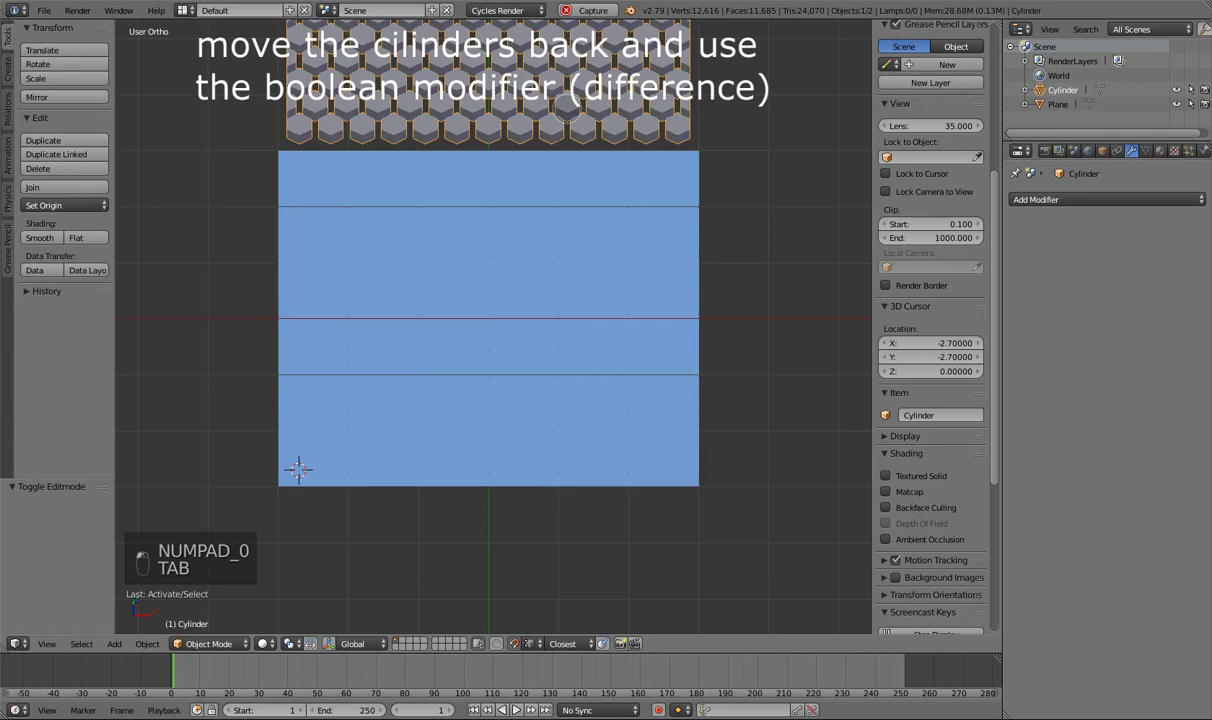
pyautogui.write('g')
pyautogui.write('-6')
pyautogui.press('Return')
pyautogui.press('KP_7')
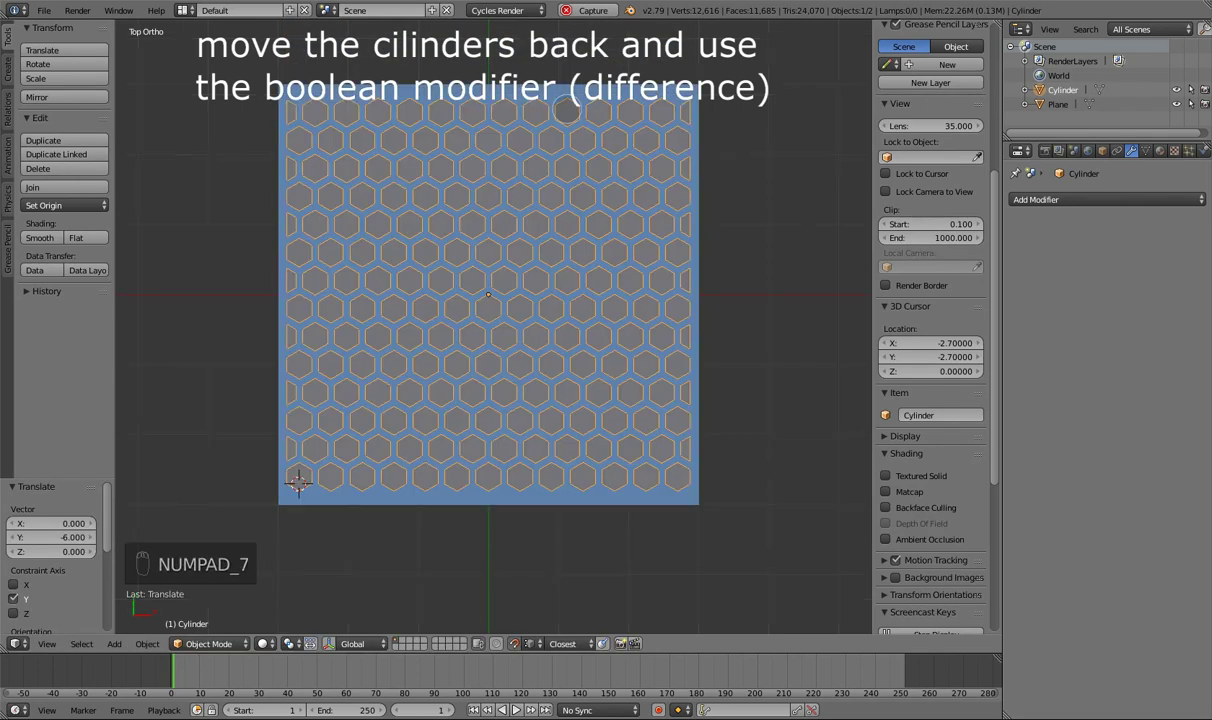
# - Add a Boolean modifier to the plane, set to Difference with the Cylinder object, and apply it
pyautogui.moveTo(580, 449); pyautogui.dragTo(568, 514, button='middle')
pyautogui.rightClick(566, 506)
pyautogui.click(1107, 199)
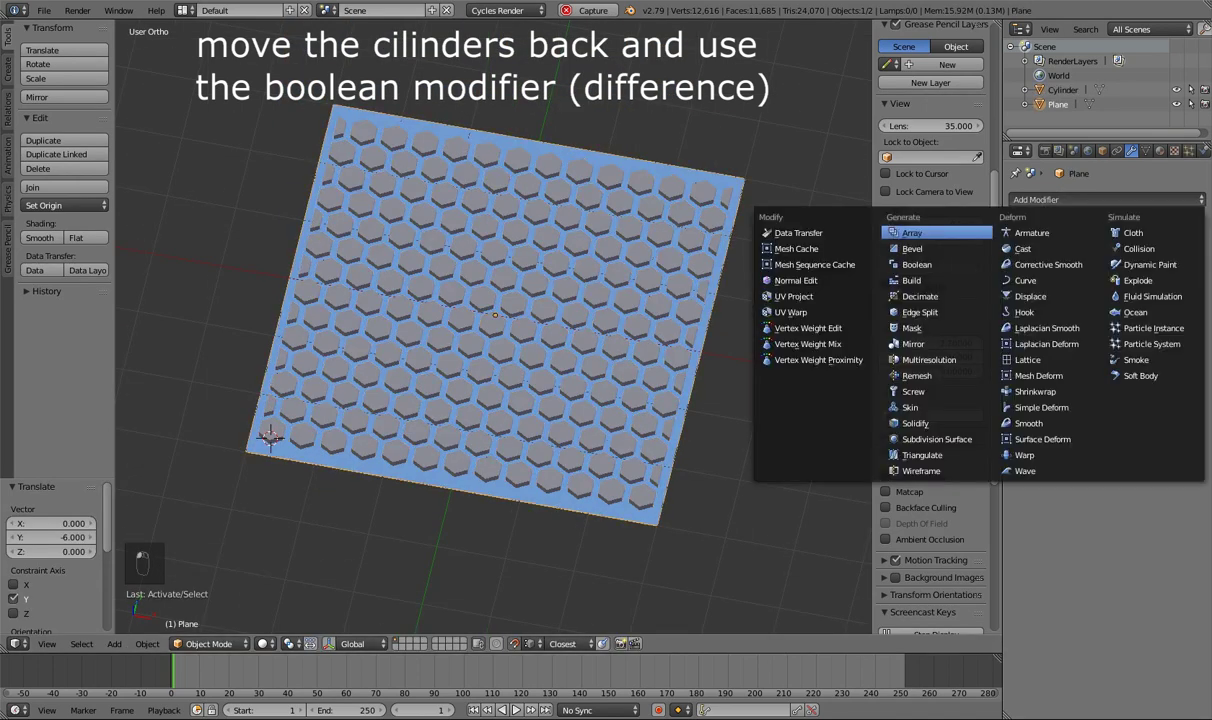
pyautogui.click(880, 249)
pyautogui.click(1155, 279)
pyautogui.click(1100, 297)
pyautogui.click(1058, 279)
pyautogui.click(1040, 262)
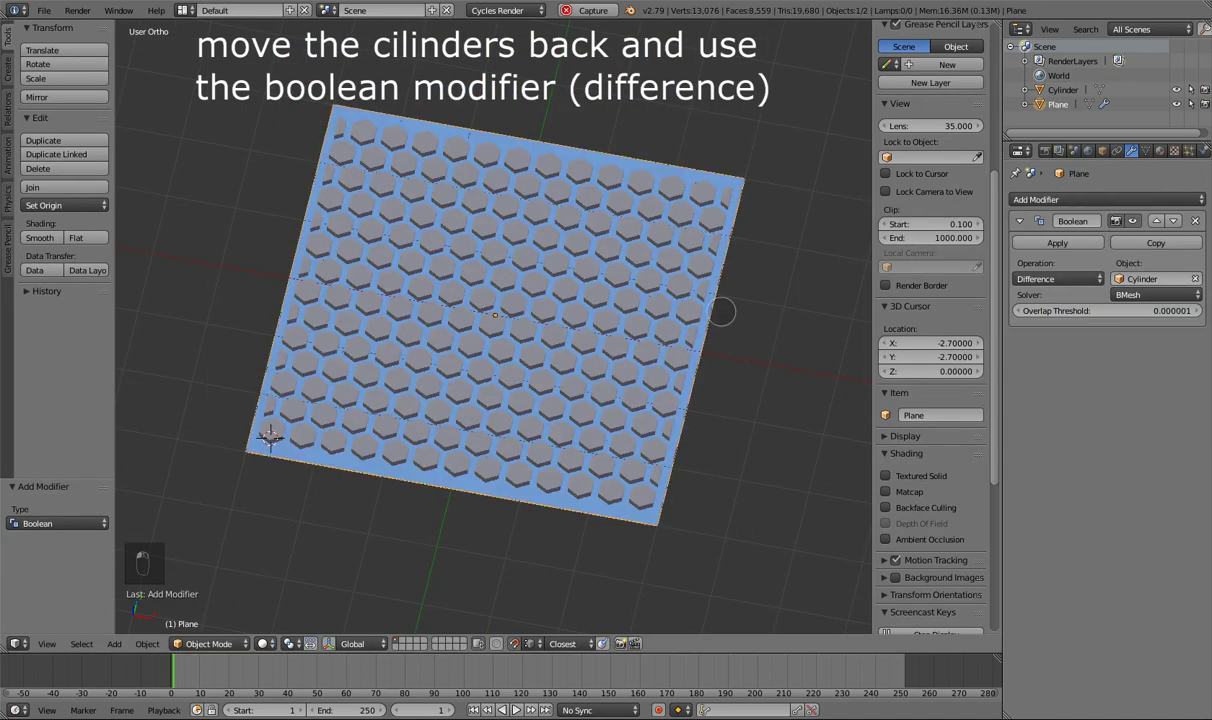
pyautogui.click(1040, 243)
# - Move the cylinder grid up about 1.95 along Z, off the perforated plane
pyautogui.rightClick(580, 290)
pyautogui.press('g')
pyautogui.press('z')
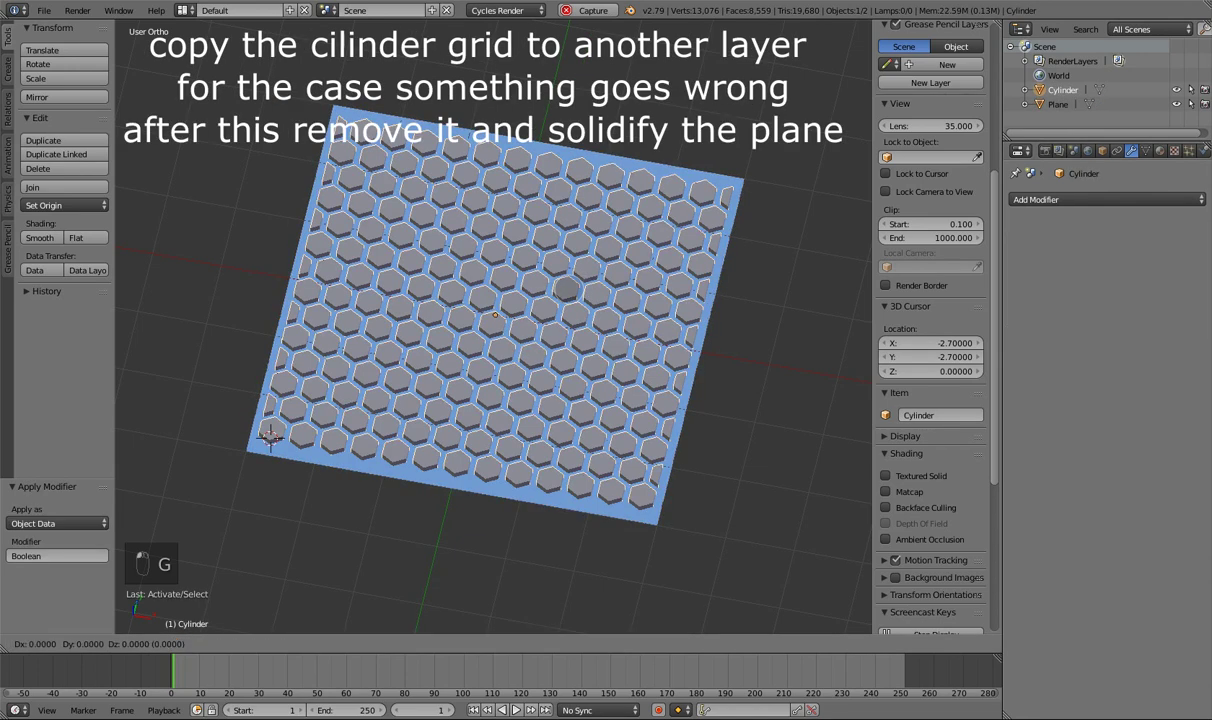
pyautogui.click(580, 193)
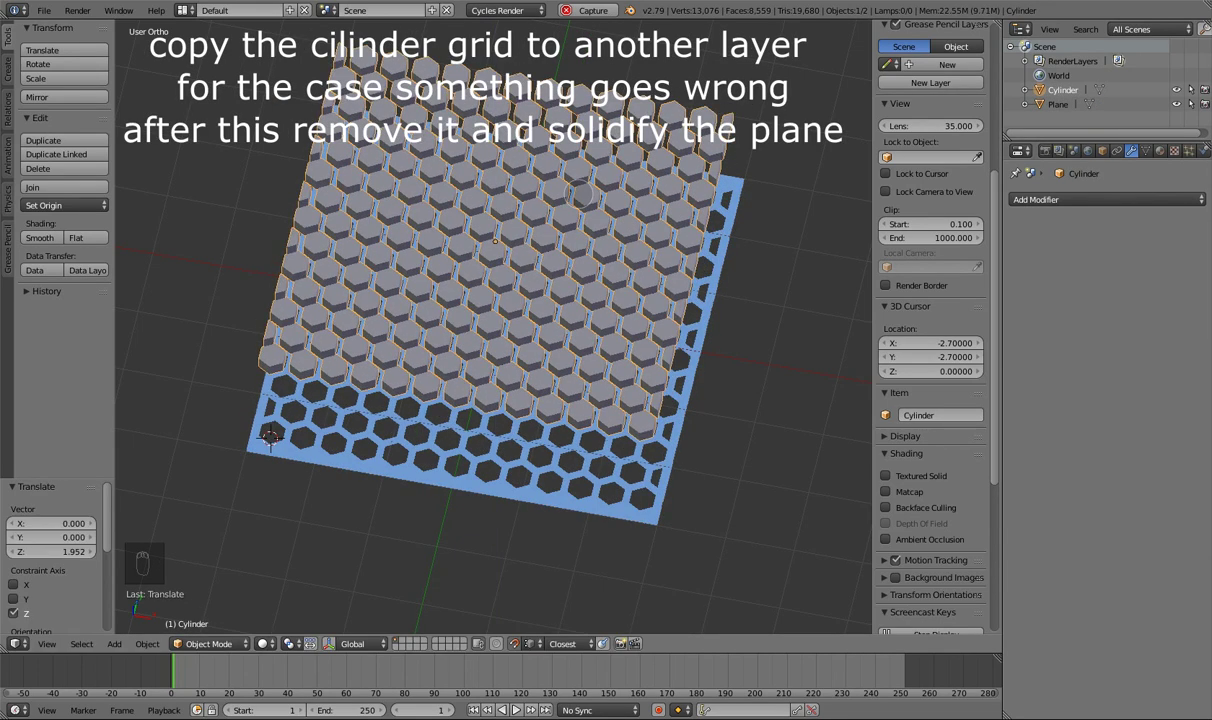
# - Copy the cylinder grid to another layer as a backup and delete the original grid
pyautogui.hotkey('ctrl', 'c')
pyautogui.hotkey('ctrl', 'v')
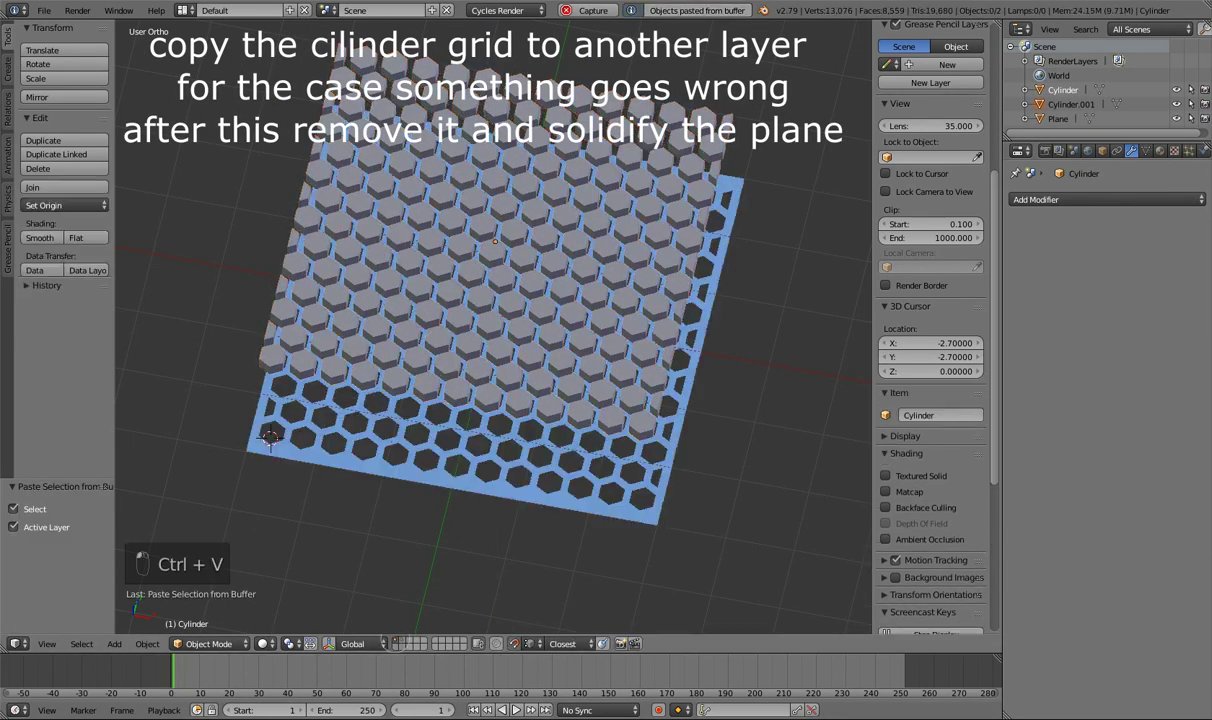
pyautogui.rightClick(398, 306)
pyautogui.press('x')
pyautogui.click(398, 306)
# - Add a Solidify modifier to the perforated plane with a thickness of 0.5
pyautogui.rightClick(530, 470)
pyautogui.click(1046, 198)
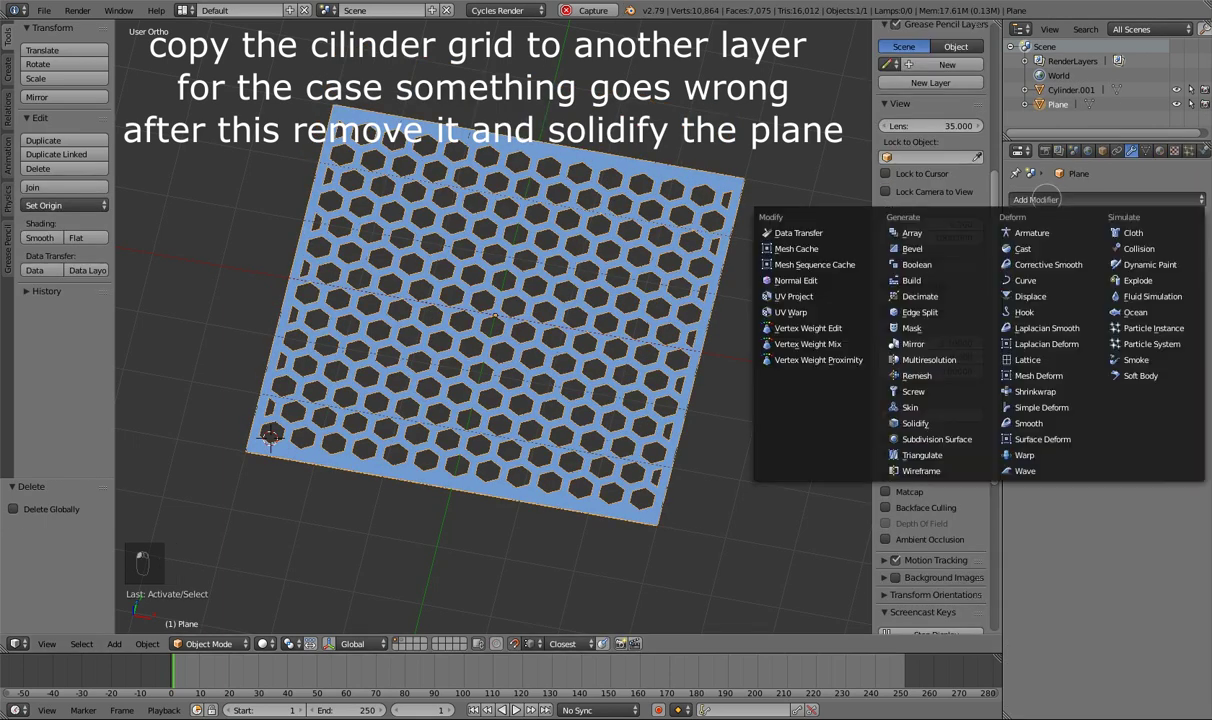
pyautogui.click(915, 423)
pyautogui.click(1060, 263)
pyautogui.write('0.5')
pyautogui.press('Return')
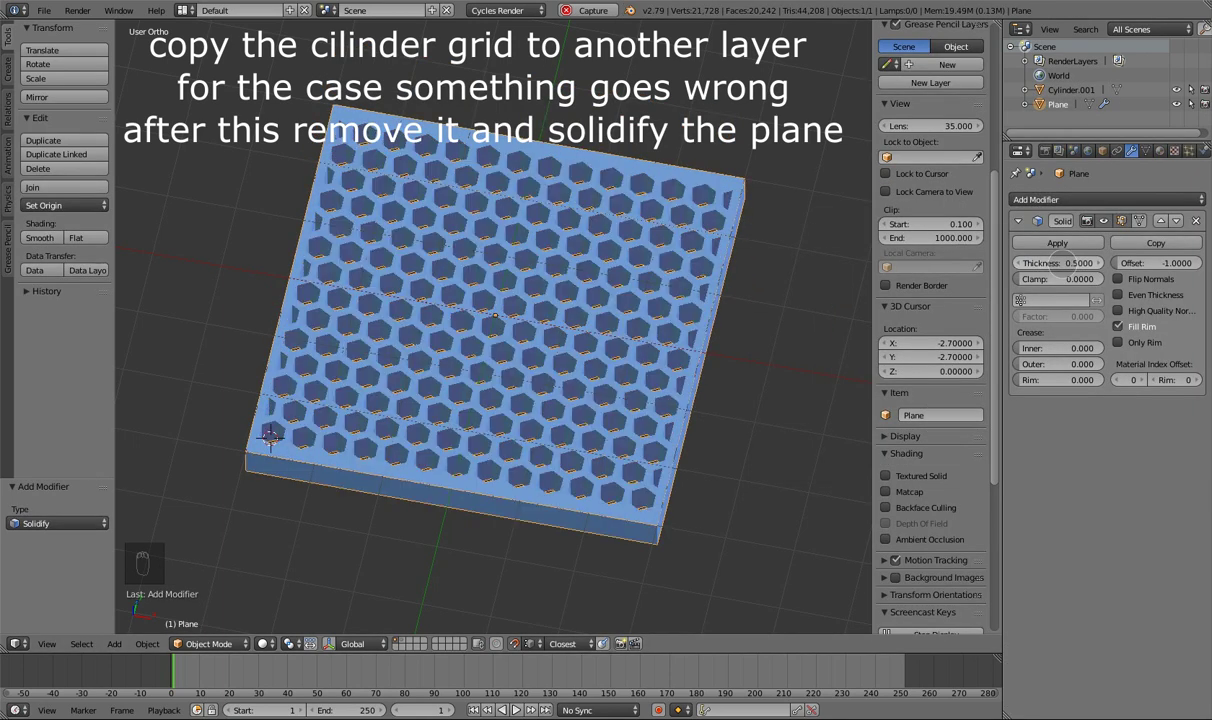
# - Set the Solidify thickness to 0.2 and apply the modifier
pyautogui.write('0.2')
pyautogui.press('Return')
pyautogui.click(1045, 263)
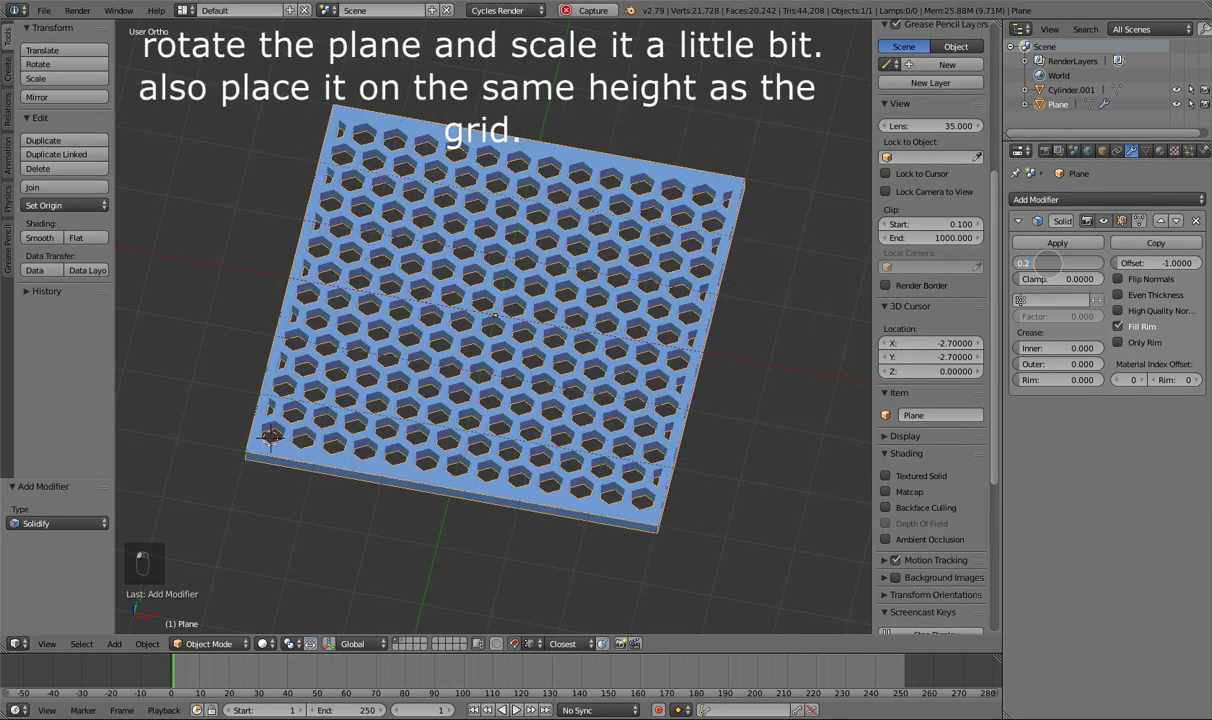
pyautogui.press('Return')
pyautogui.click(1058, 243)
pyautogui.moveTo(366, 298); pyautogui.dragTo(391, 241, button='middle')
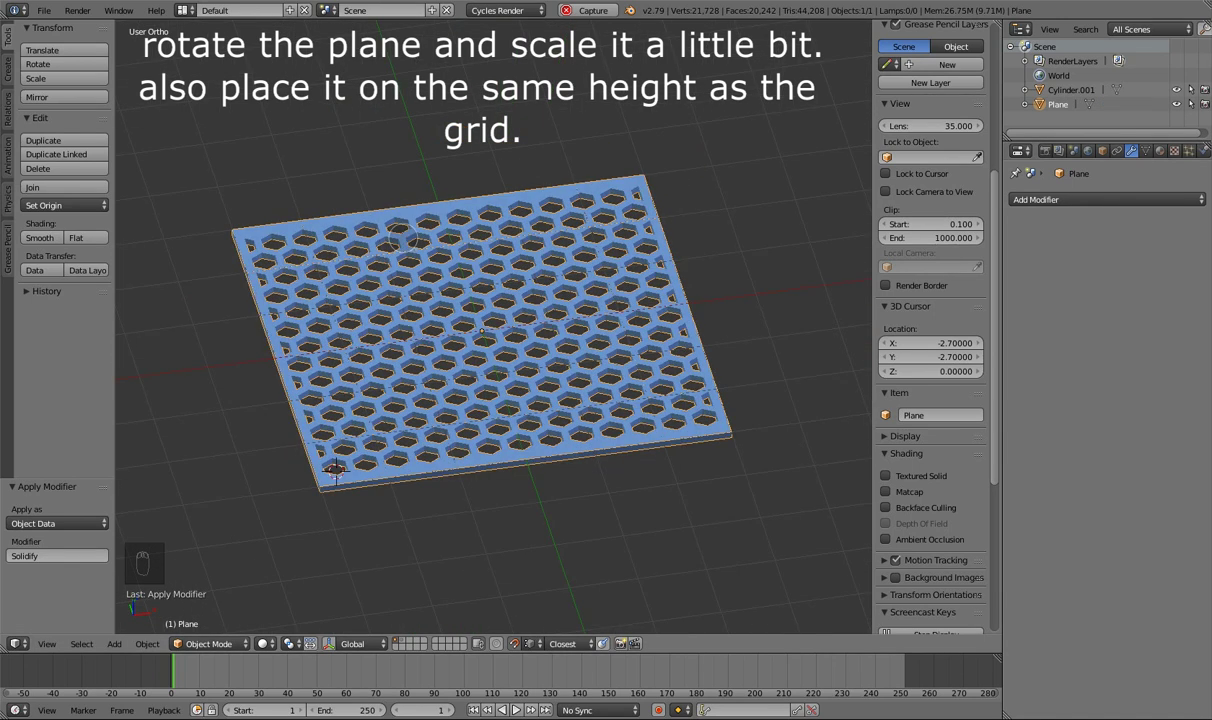
# - Snap the 3D cursor to the selected plane and rotate the plane 90° about the X axis
pyautogui.hotkey('shift', 's')
pyautogui.click(356, 300)
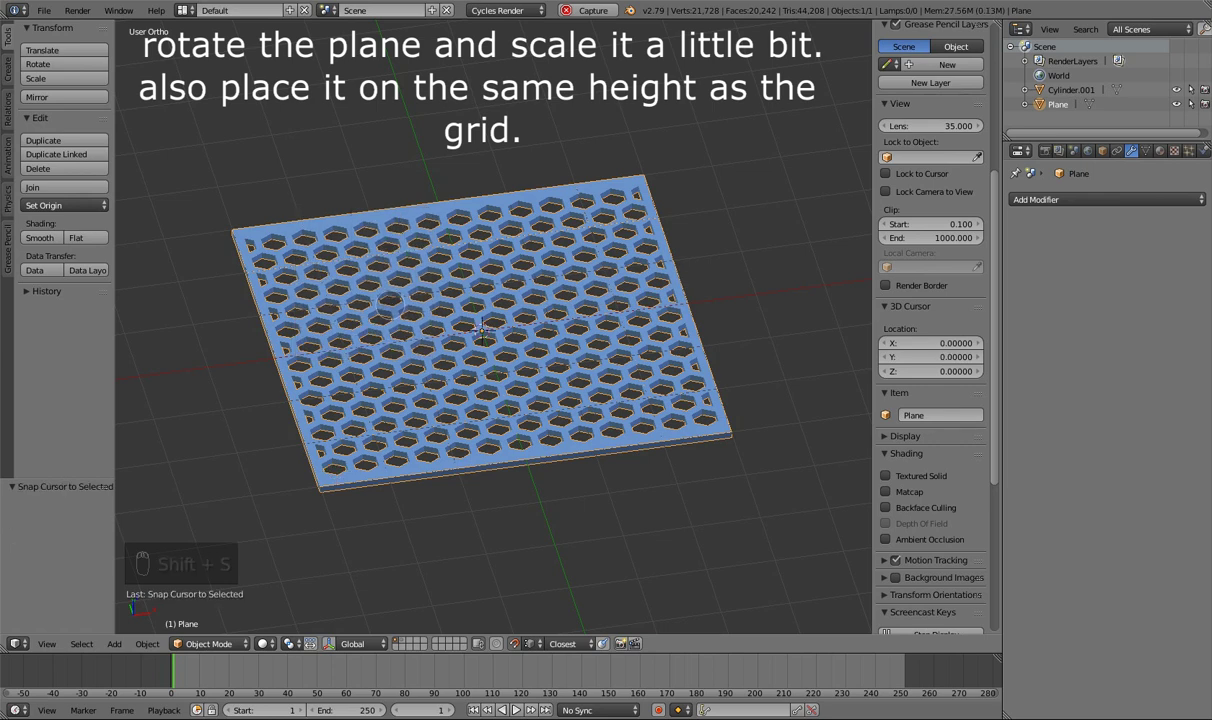
pyautogui.hotkey('shift', 's')
pyautogui.press('r')
pyautogui.press('9')
pyautogui.press('0')
pyautogui.press('Return')
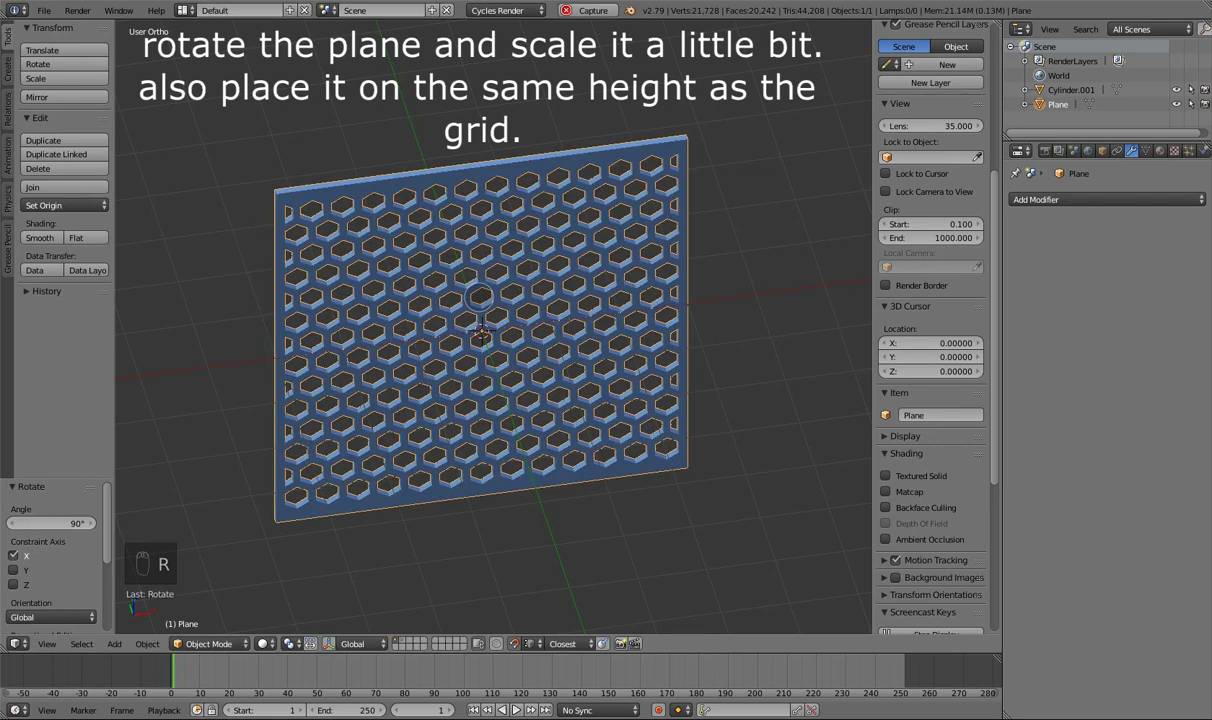
# - Move the upright plane 3 units along Z and scale it uniformly by 0.5
pyautogui.press('g')
pyautogui.press('z')
pyautogui.press('3')
pyautogui.press('Return')
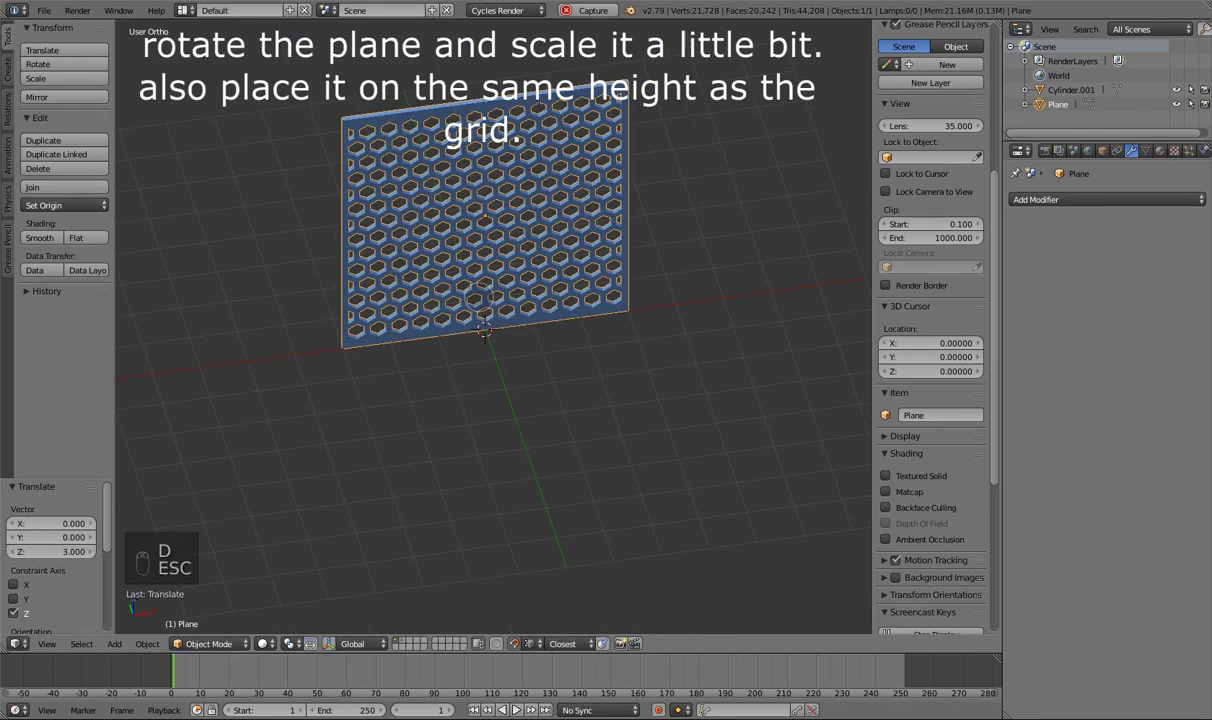
pyautogui.write('s0.5')
pyautogui.press('Return')
# - Lower the scaled plane by -1.5 along Z onto the ground grid
pyautogui.press('g')
pyautogui.press('z')
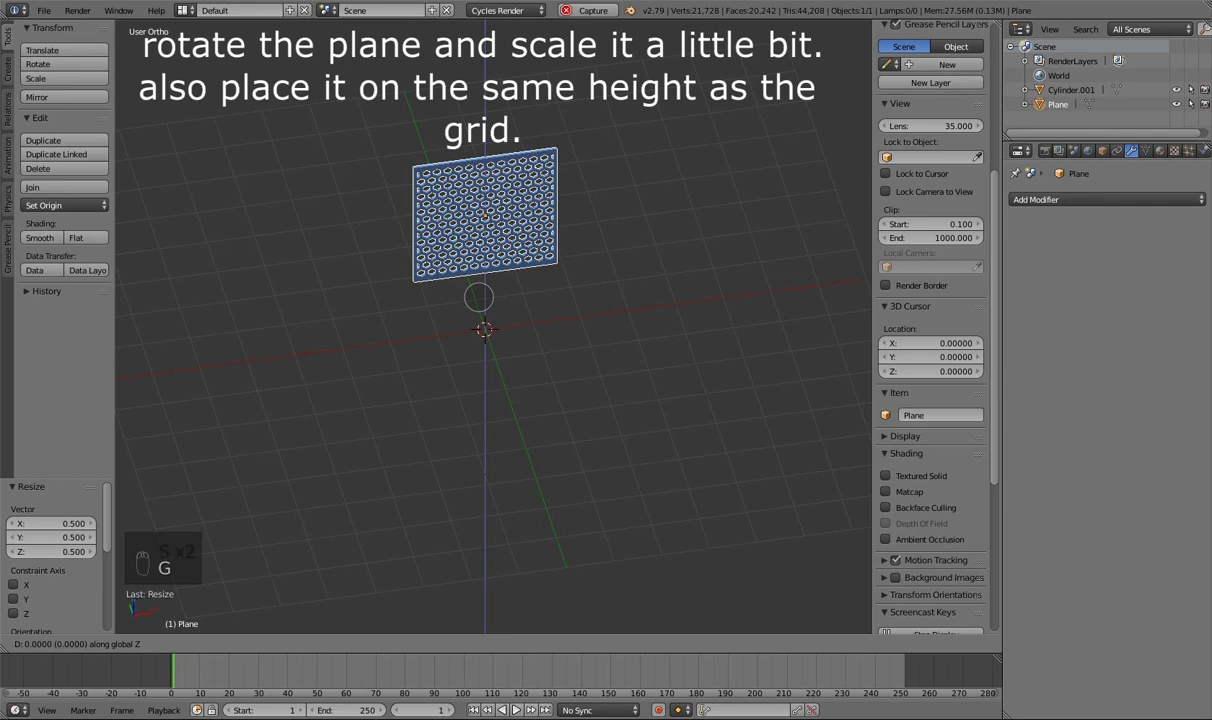
pyautogui.press('-')
pyautogui.press('1')
pyautogui.press('.')
pyautogui.press('5')
pyautogui.press('Return')
pyautogui.press('KP_0')
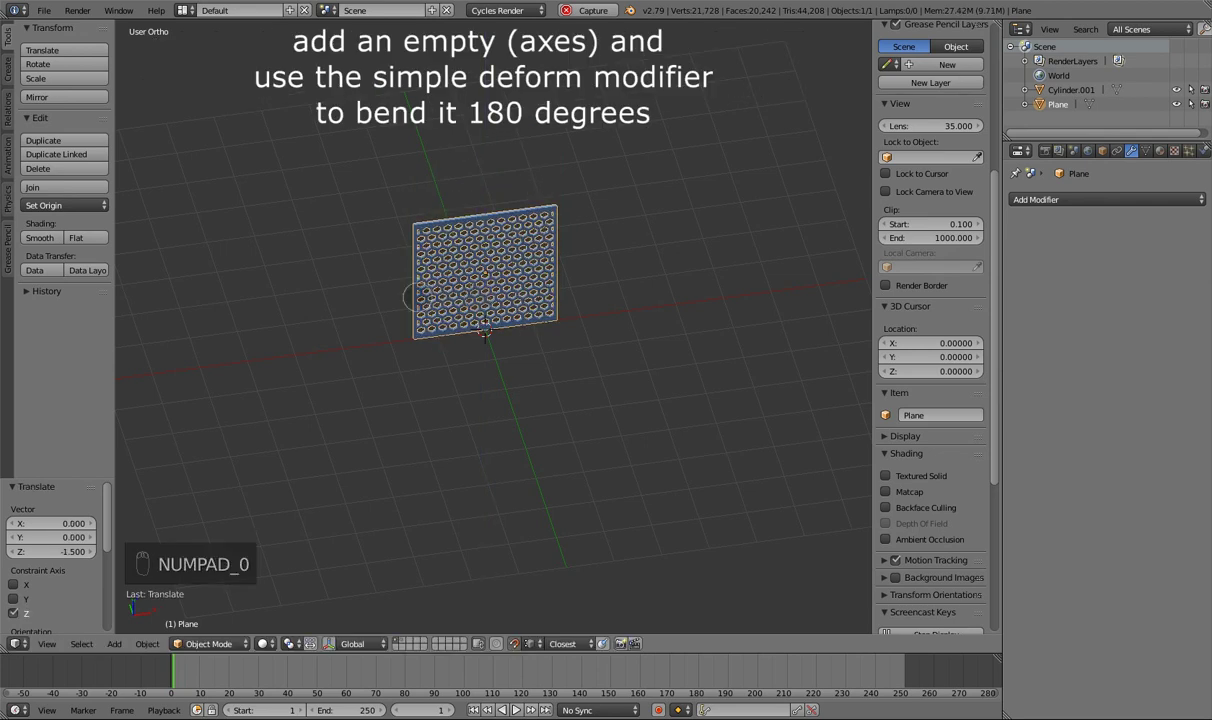
# - Snap the 3D cursor to the upright plane and add a Plain Axes empty there
pyautogui.hotkey('shift', 's')
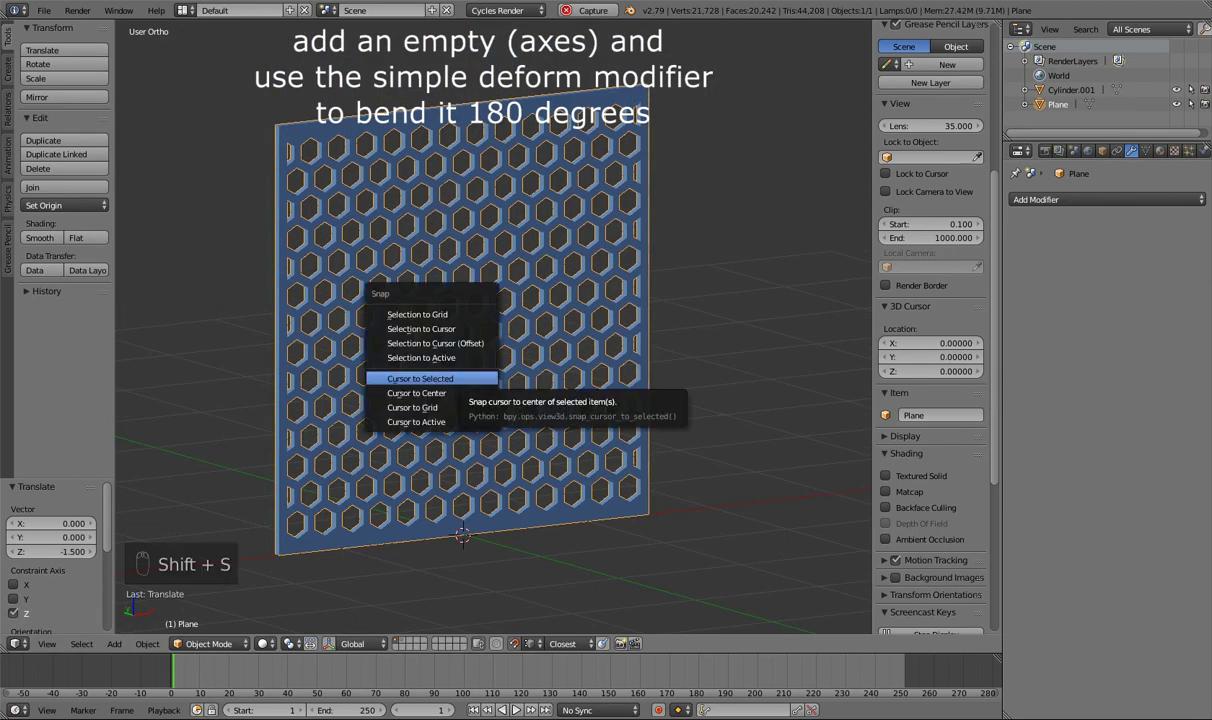
pyautogui.click(440, 379)
pyautogui.click(114, 643)
pyautogui.moveTo(135, 626)
pyautogui.moveTo(135, 519)
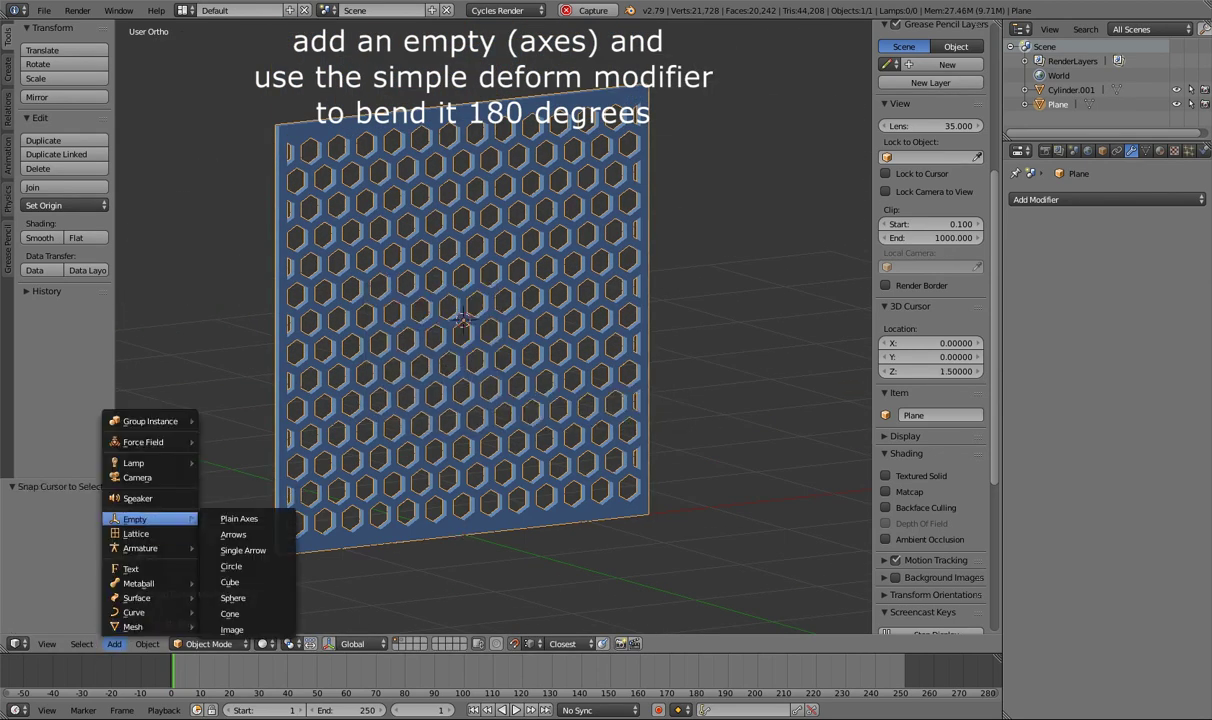
pyautogui.click(238, 518)
# - Add a Simple Deform modifier to the perforated plane, set to Bend with the Empty as origin and a 90° angle
pyautogui.click(1057, 118)
pyautogui.click(1105, 199)
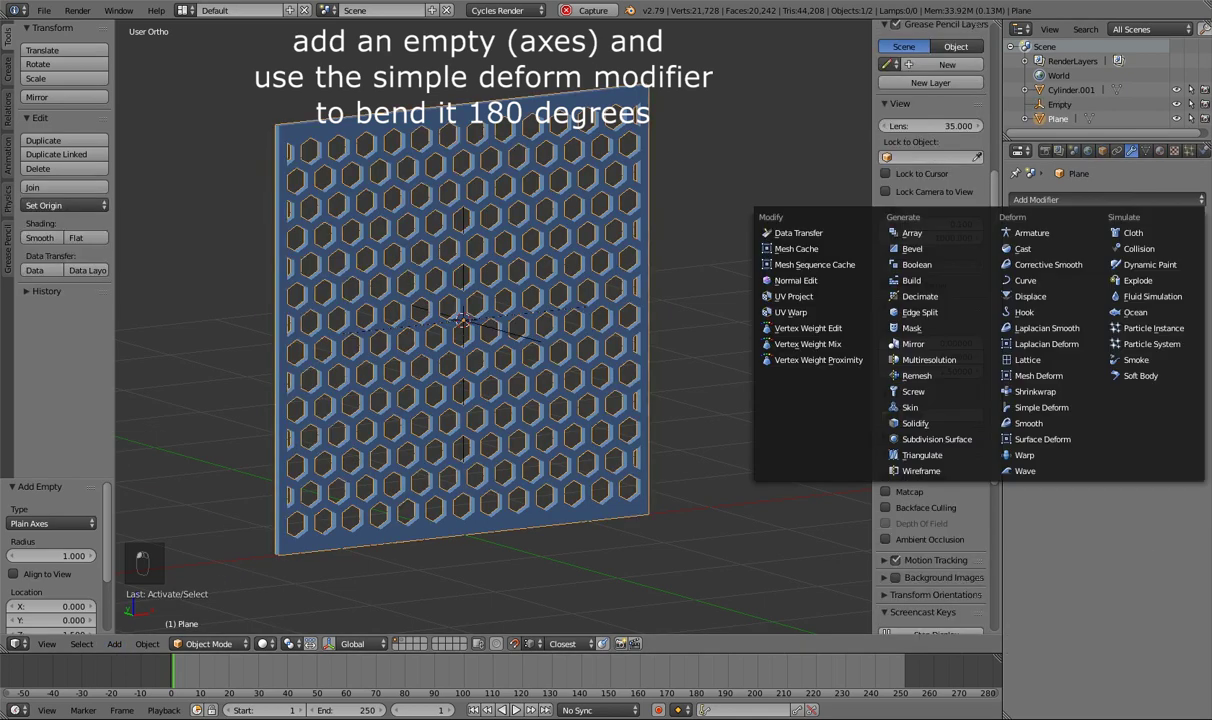
pyautogui.click(965, 395)
pyautogui.click(1082, 263)
pyautogui.click(1060, 326)
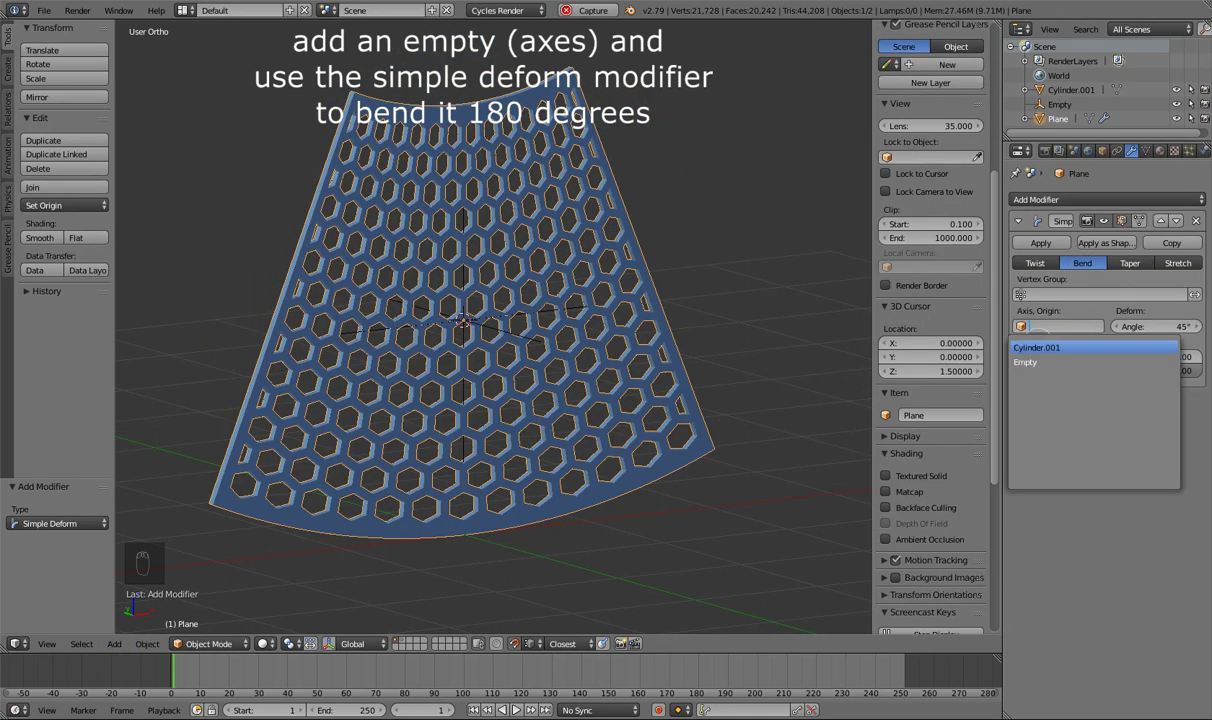
pyautogui.click(1030, 362)
pyautogui.write('90')
pyautogui.press('Return')
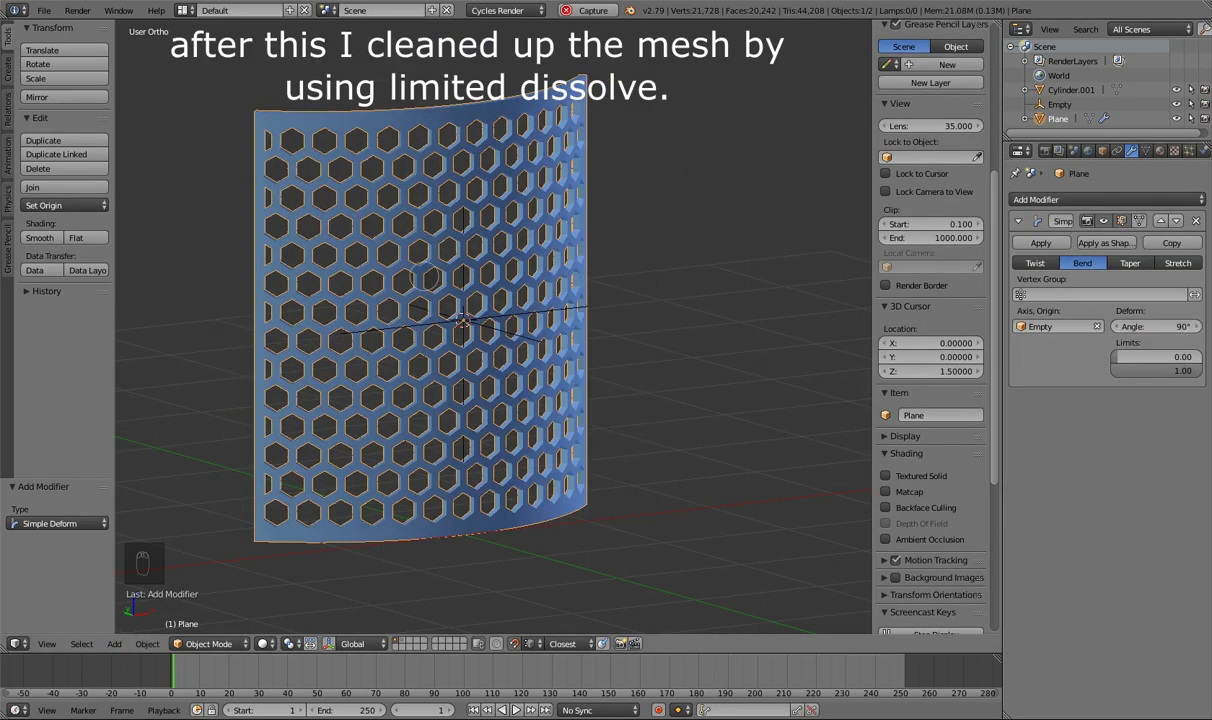
# - Set the bend angle to 180° and apply the Simple Deform modifier
pyautogui.moveTo(660, 305); pyautogui.dragTo(410, 330, button='middle')
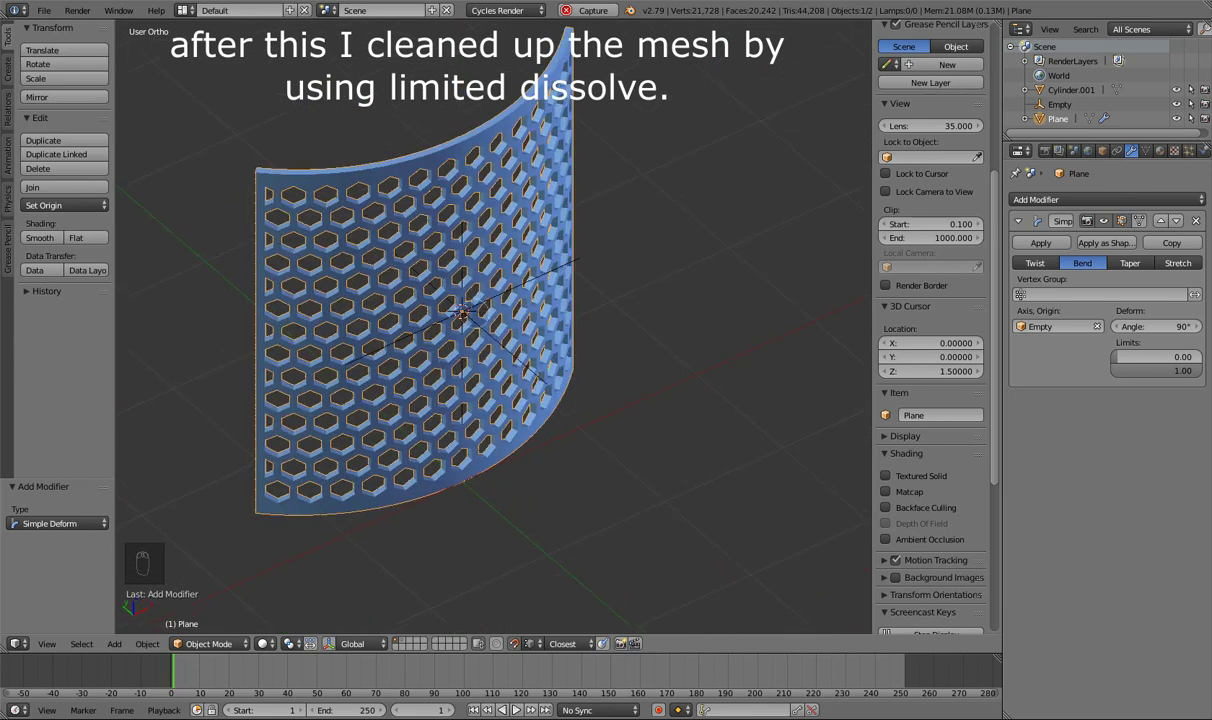
pyautogui.click(1150, 327)
pyautogui.write('180')
pyautogui.press('Return')
pyautogui.moveTo(320, 312); pyautogui.dragTo(585, 318, button='middle')
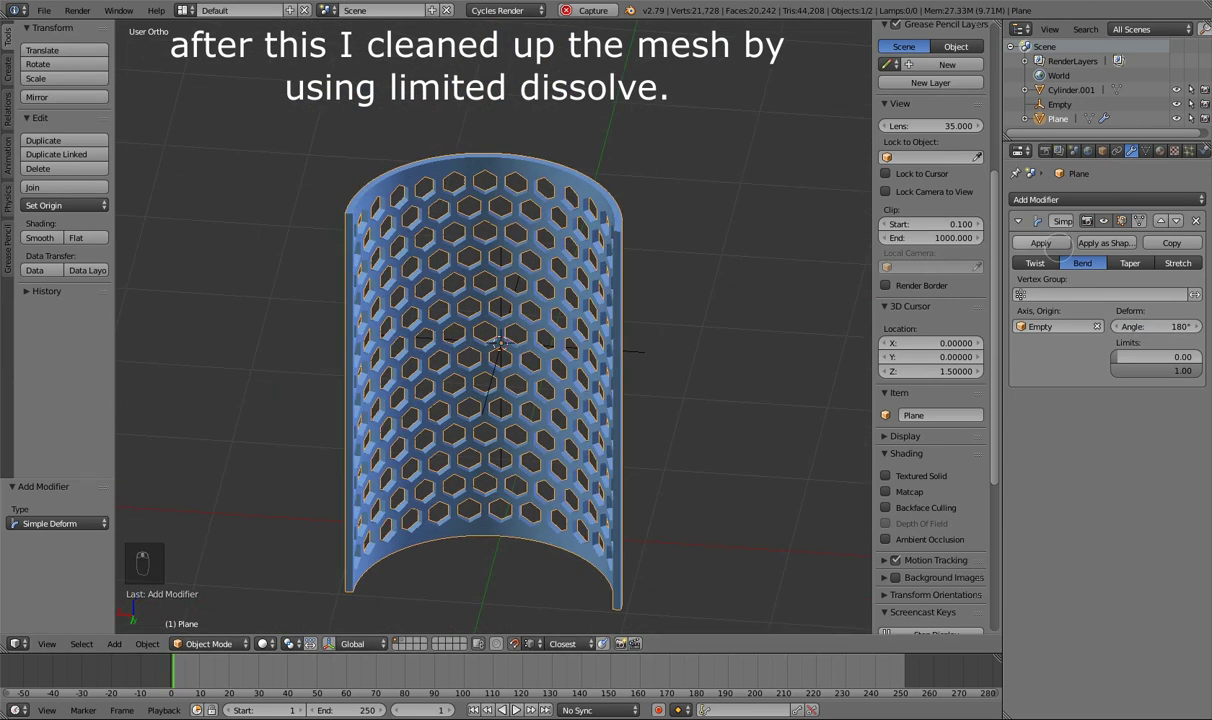
pyautogui.click(1050, 243)
# - Select the whole bent mesh in Edit Mode and clean it up with Limited Dissolve at a 5° max angle
pyautogui.scroll(-3, 500, 330)
pyautogui.moveTo(500, 330); pyautogui.dragTo(331, 339, button='middle')
pyautogui.keyDown('shift'); pyautogui.moveTo(331, 339); pyautogui.dragTo(543, 330, button='middle'); pyautogui.keyUp('shift')
pyautogui.press('Tab')
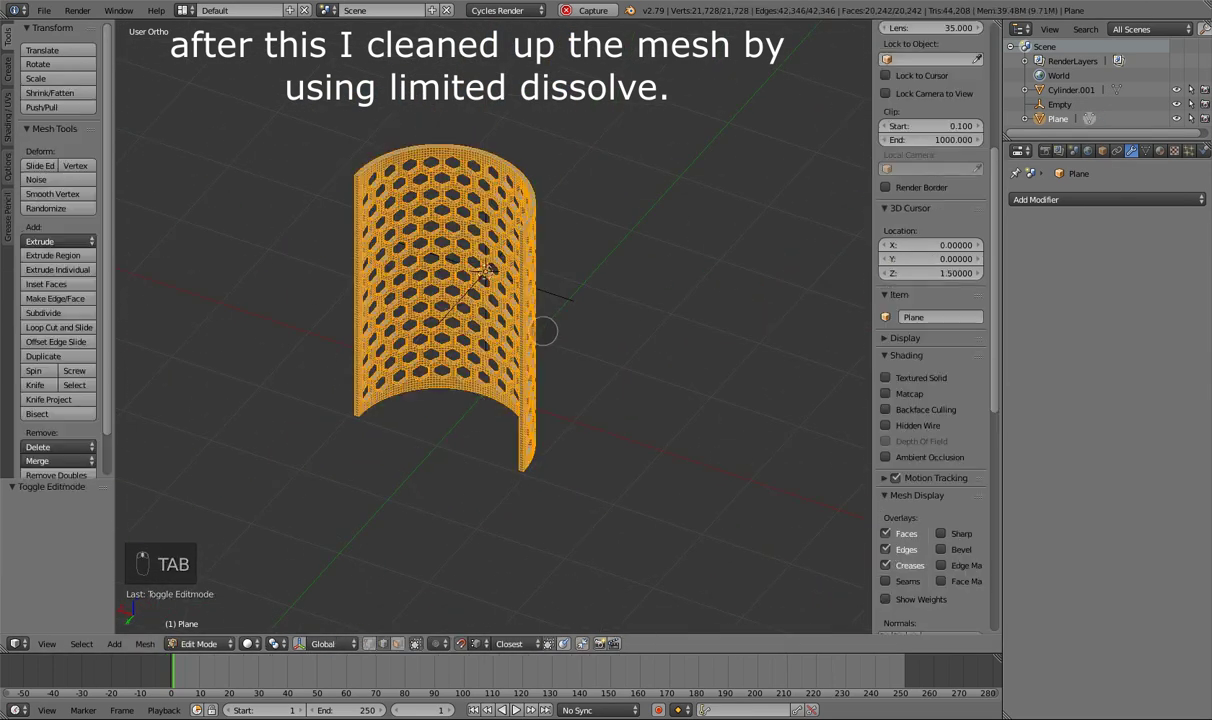
pyautogui.press('a')
pyautogui.press('a')
pyautogui.press('a')
pyautogui.click(145, 643)
pyautogui.moveTo(180, 398)
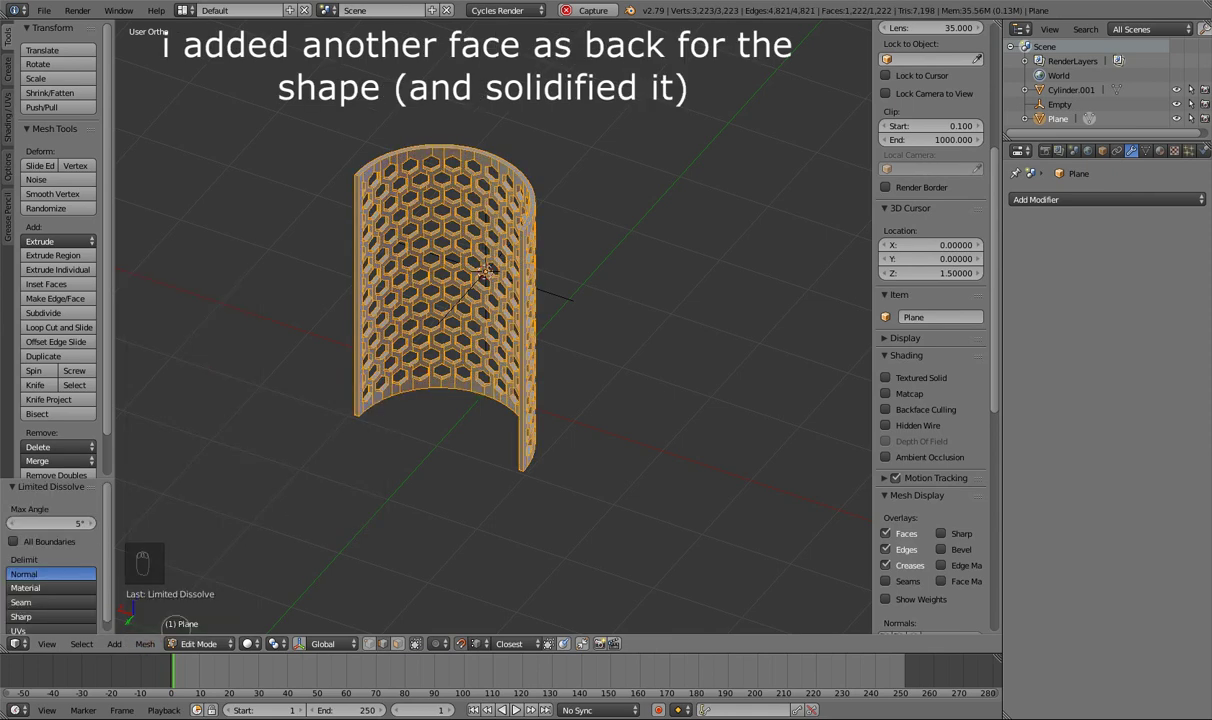
# - Remove doubles from the bent mesh and return to Object Mode
pyautogui.click(145, 643)
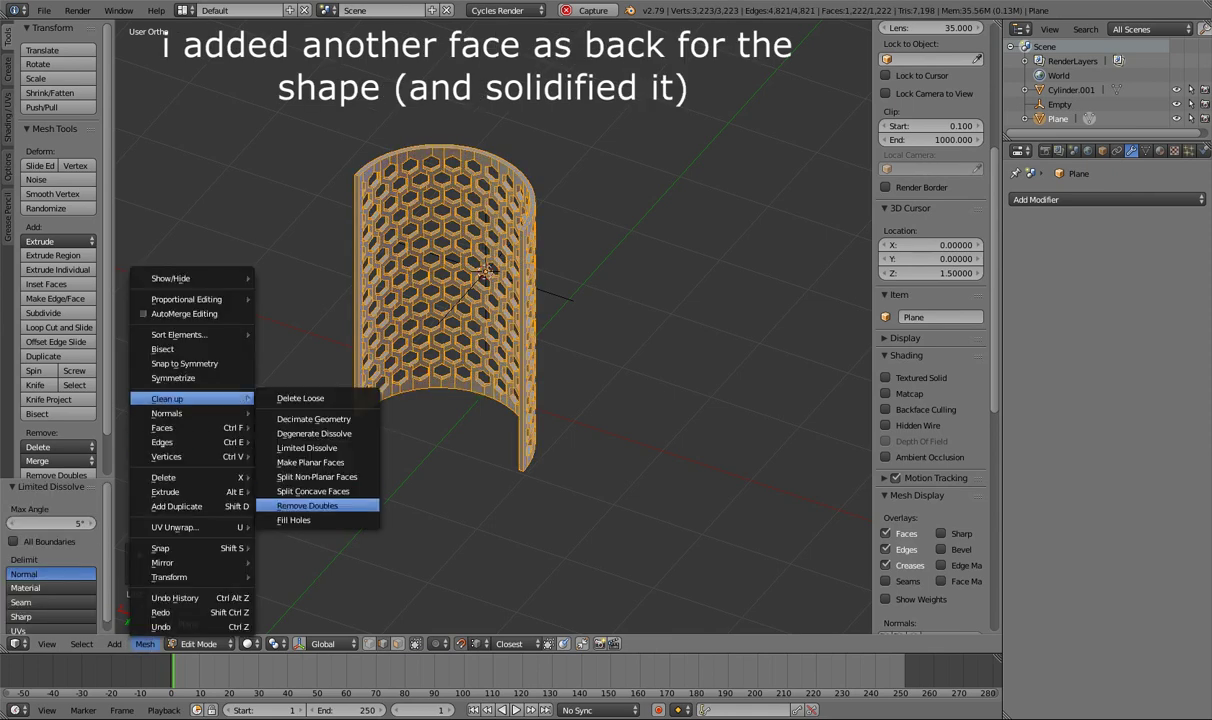
pyautogui.click(307, 505)
pyautogui.click(145, 643)
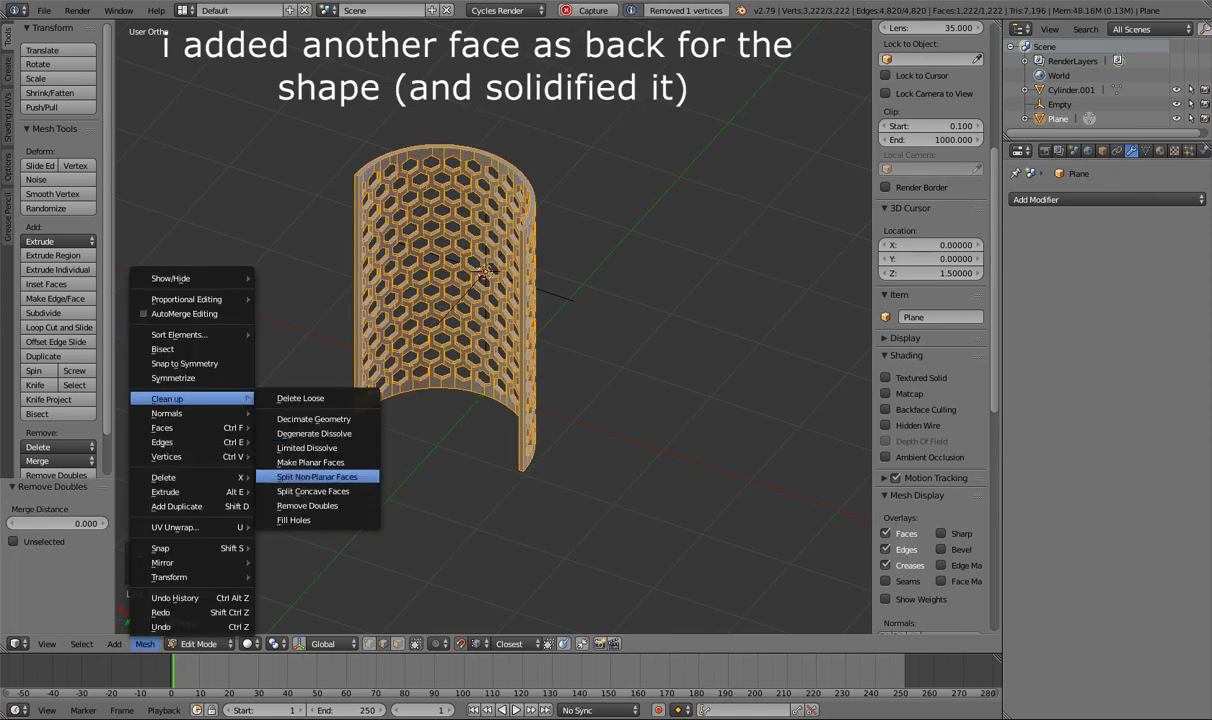
pyautogui.click(307, 505)
pyautogui.press('Tab')
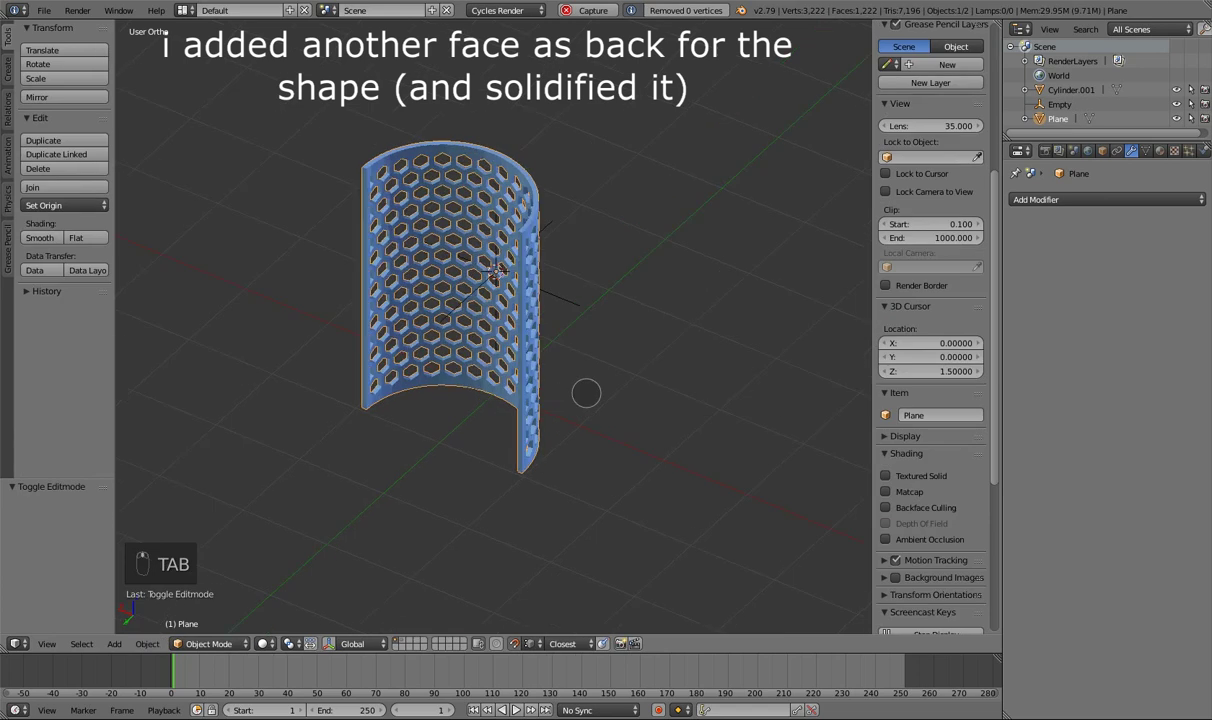
# - Fill a flat back face between the two vertical end edges of the half cylinder
pyautogui.moveTo(560, 375); pyautogui.dragTo(433, 449, button='middle')
pyautogui.scroll(2, 420, 438)
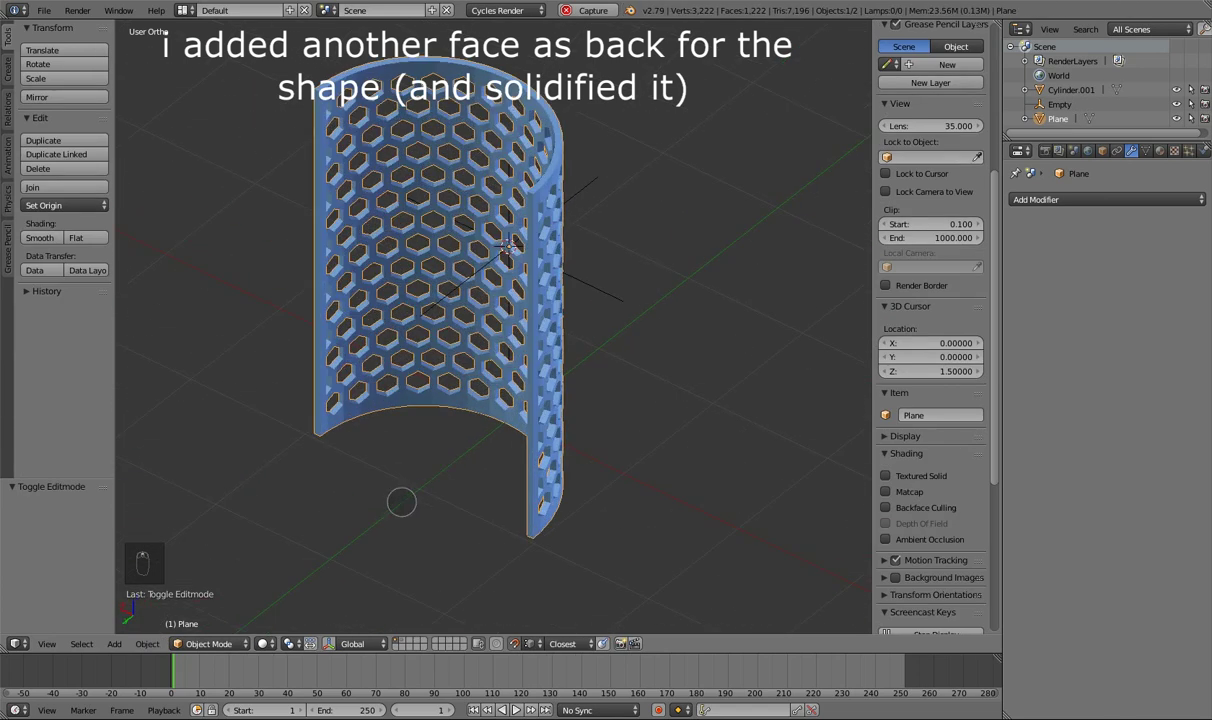
pyautogui.press('Tab')
pyautogui.rightClick(313, 426)
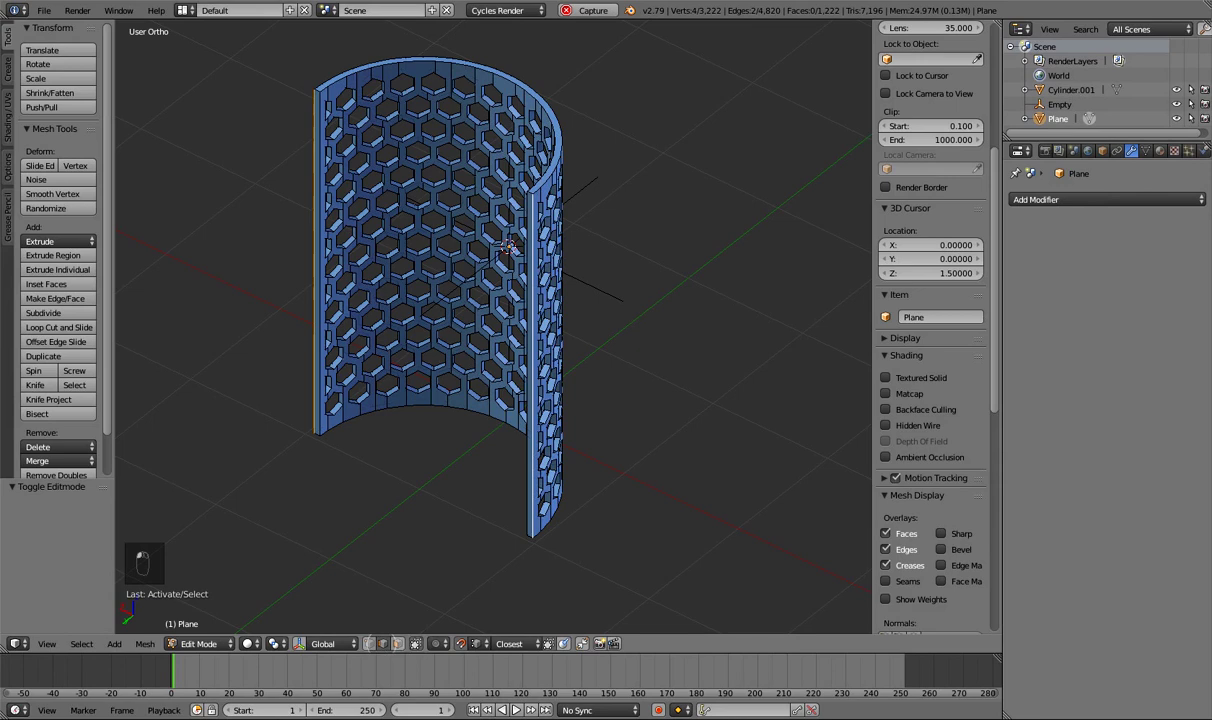
pyautogui.rightClick(525, 196)
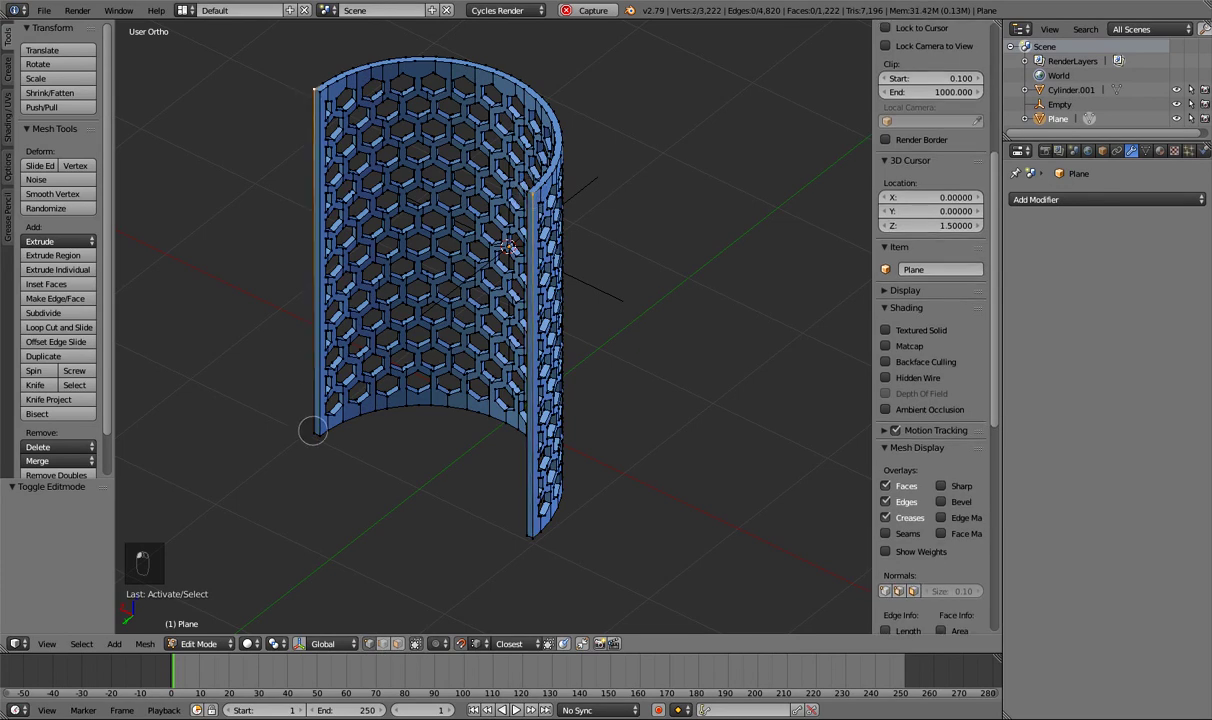
pyautogui.keyDown('shift'); pyautogui.rightClick(528, 528); pyautogui.keyUp('shift')
pyautogui.press('f')
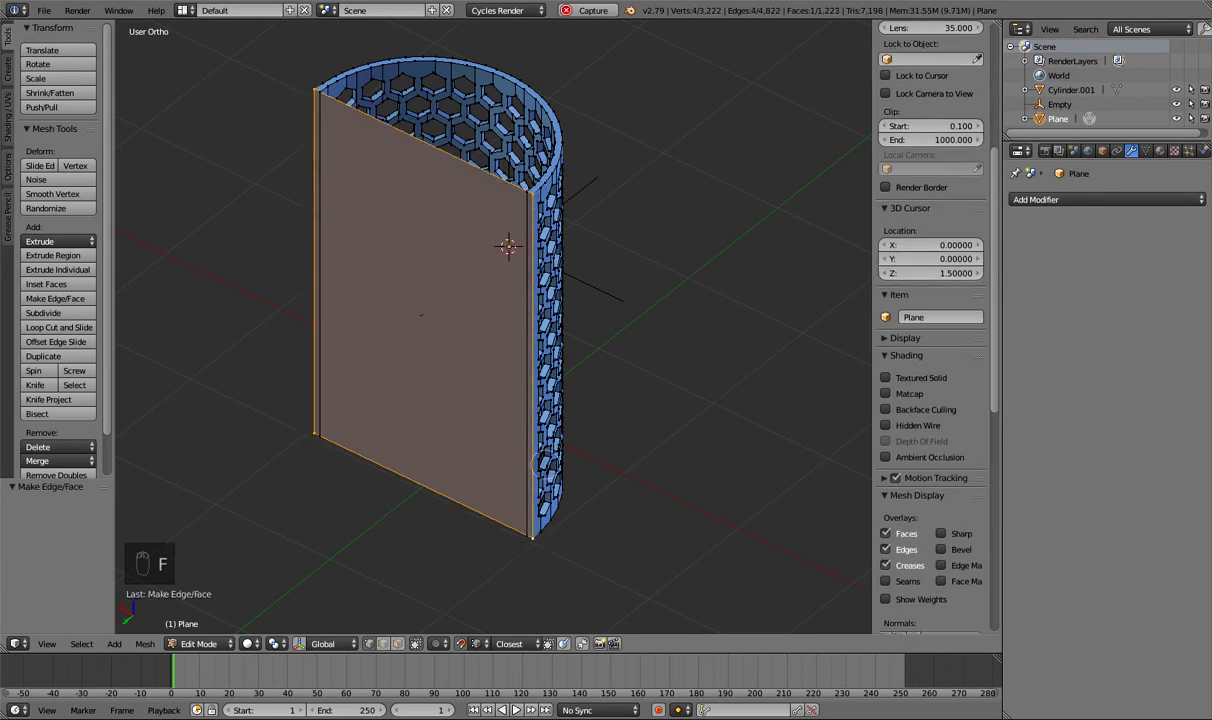
# - Separate the back face into its own object and thicken it with an applied Solidify modifier of 0.1
pyautogui.press('p')
pyautogui.click(458, 374)
pyautogui.press('Tab')
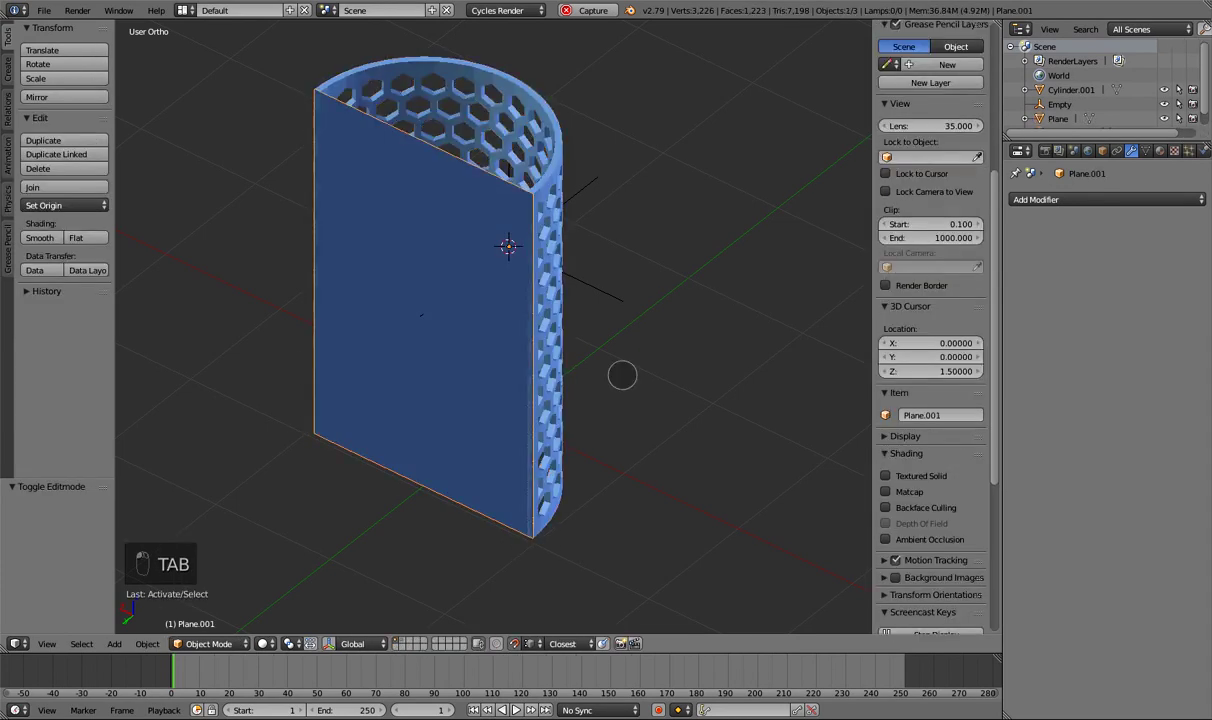
pyautogui.click(1107, 199)
pyautogui.click(880, 416)
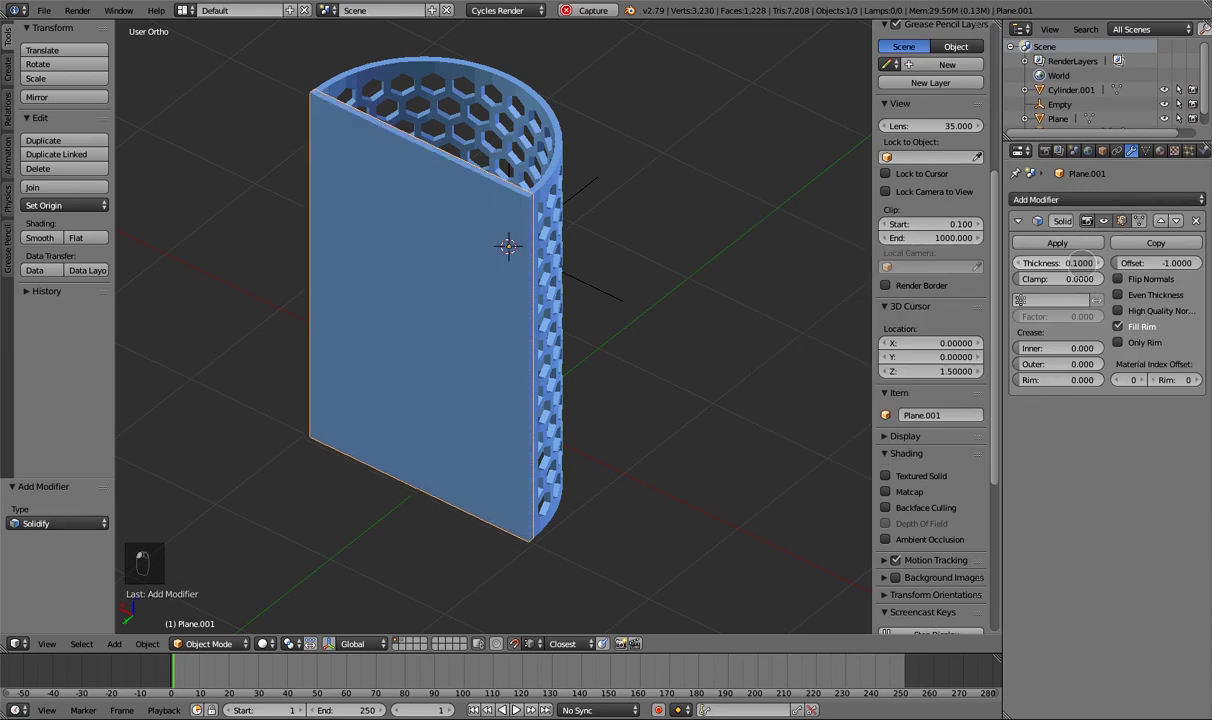
pyautogui.click(1040, 242)
# - Delete the empty that served as the bend origin
pyautogui.moveTo(680, 310); pyautogui.dragTo(618, 346, button='middle')
pyautogui.rightClick(657, 356)
pyautogui.press('x')
pyautogui.click(653, 359)
# - Select the back panel and the curved mesh together and move them -0.539 along Y
pyautogui.rightClick(572, 315)
pyautogui.moveTo(563, 315); pyautogui.dragTo(588, 326, button='middle')
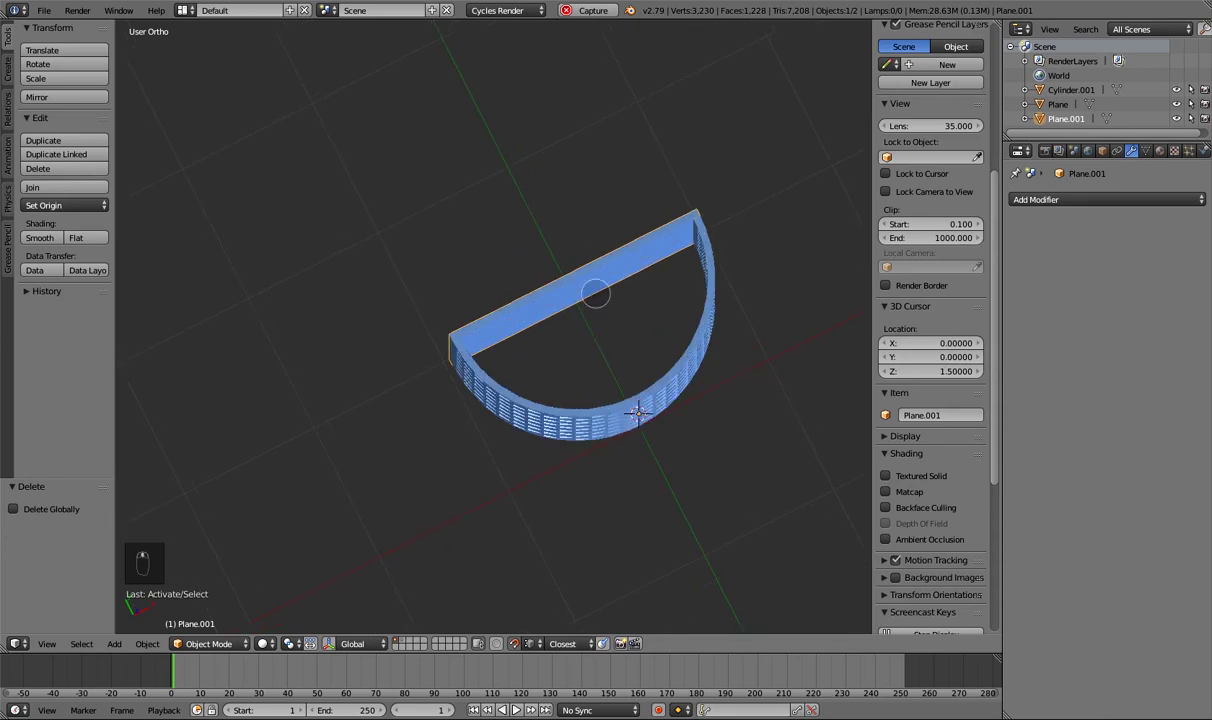
pyautogui.keyDown('shift'); pyautogui.rightClick(663, 397); pyautogui.keyUp('shift')
pyautogui.press('g')
pyautogui.press('y')
pyautogui.click(694, 452)
pyautogui.moveTo(690, 445); pyautogui.dragTo(667, 300, button='middle')
pyautogui.click(114, 643)
pyautogui.moveTo(134, 462)
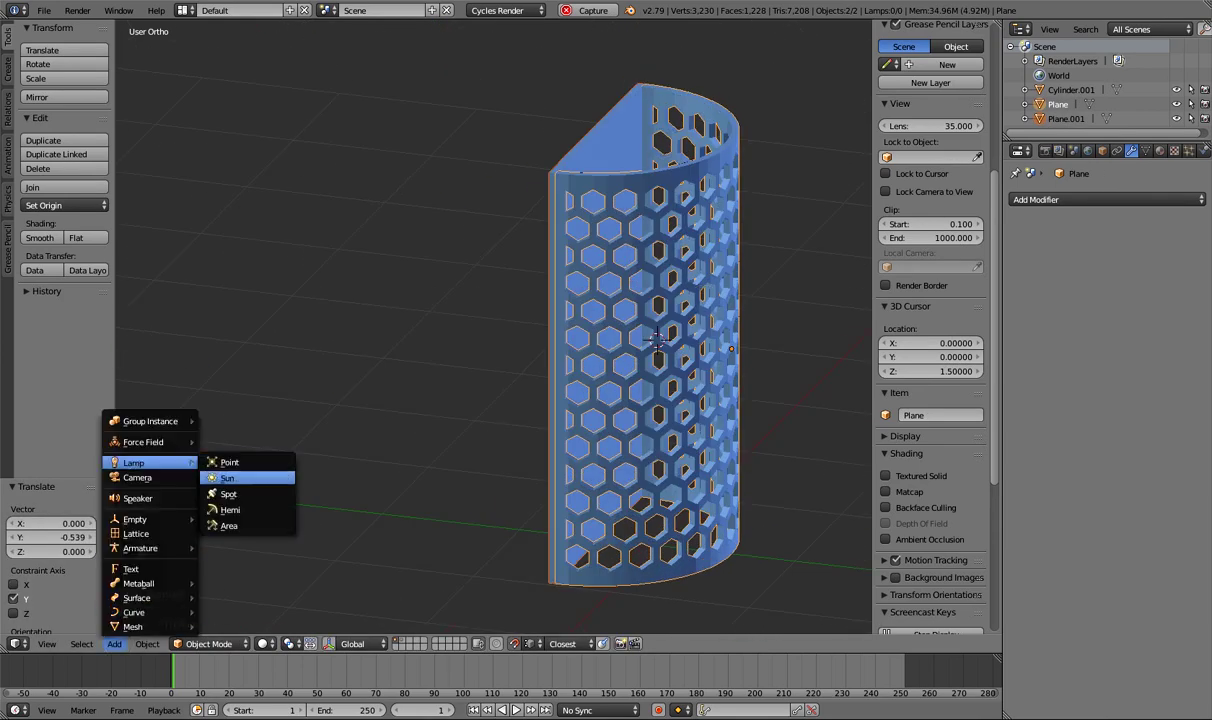
pyautogui.click(230, 462)
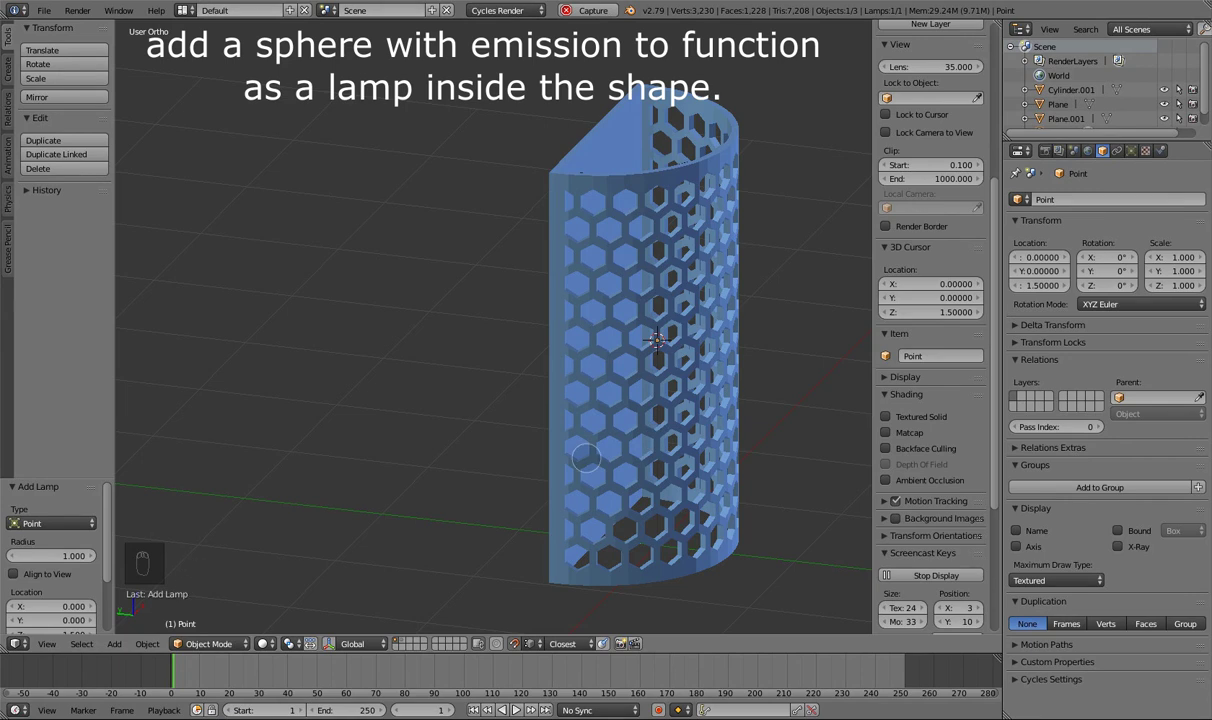
pyautogui.hotkey('ctrl', 'z')
# - Add a UV sphere of size 0.2 at the 3D cursor inside the perforated shape
pyautogui.click(114, 643)
pyautogui.moveTo(133, 626)
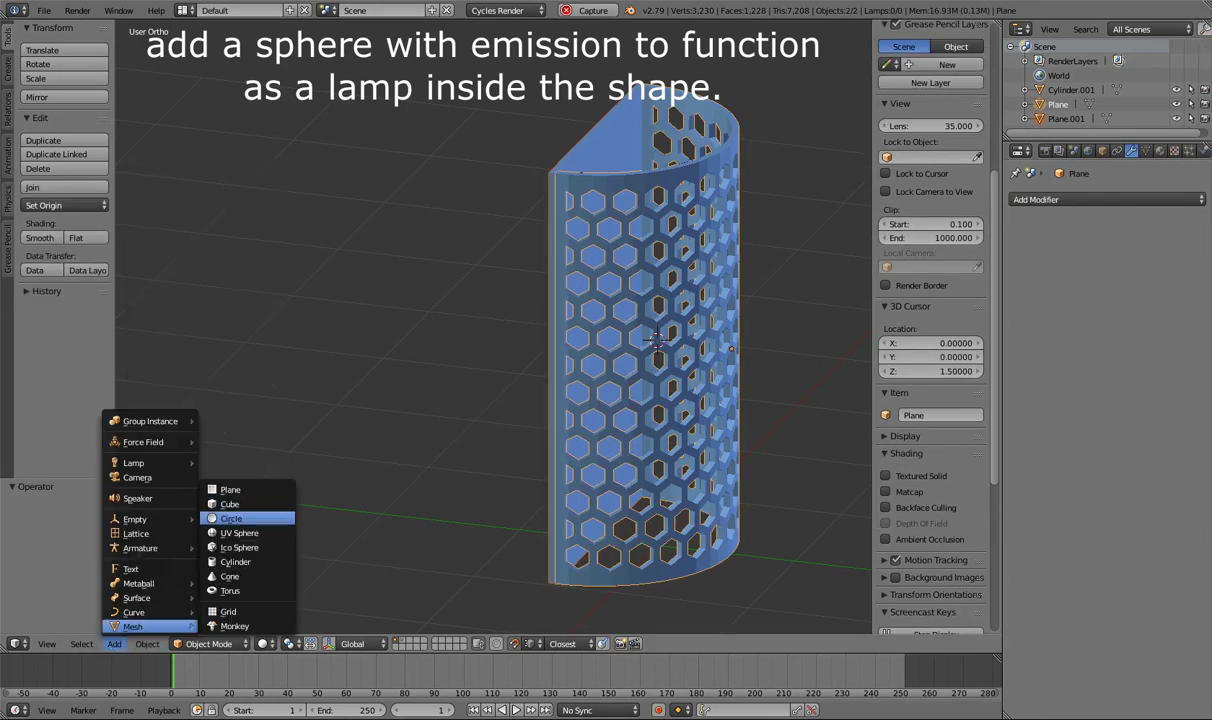
pyautogui.click(239, 533)
pyautogui.press('Return')
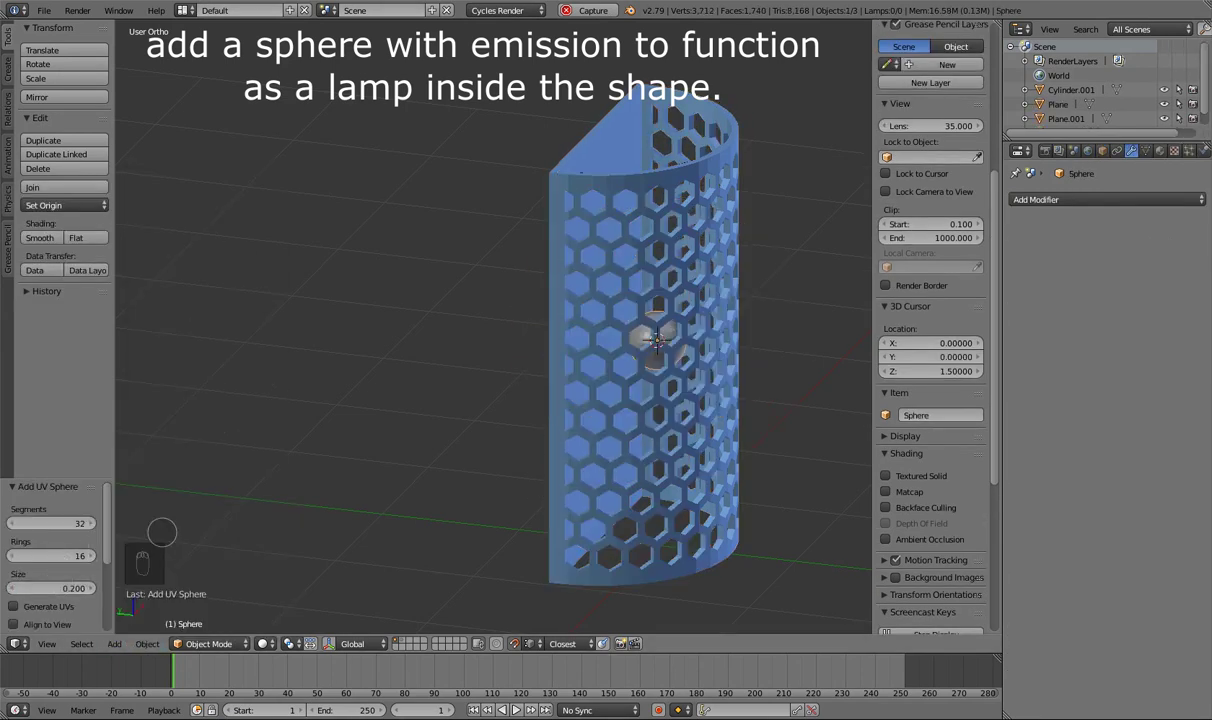
# - Give the sphere a new Emission material with strength 25 and a yellow color, and preview it rendered
pyautogui.click(1160, 150)
pyautogui.click(1096, 249)
pyautogui.click(1090, 324)
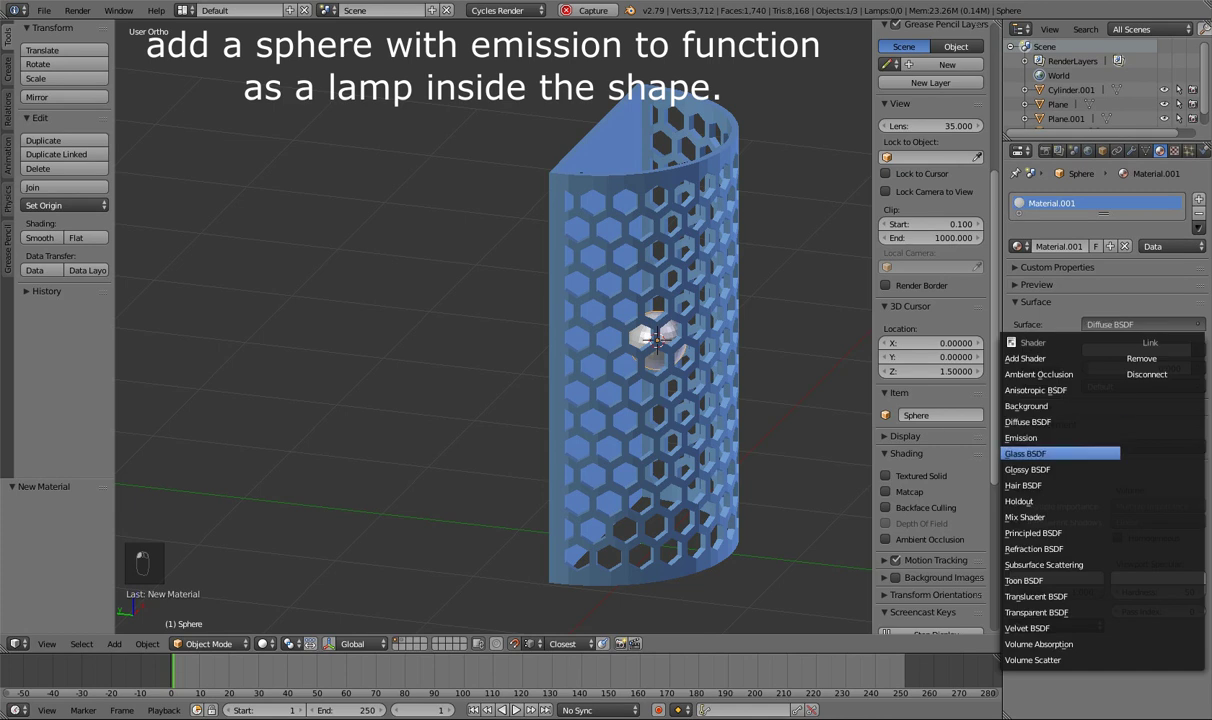
pyautogui.click(975, 452)
pyautogui.click(1163, 368)
pyautogui.click(1135, 350)
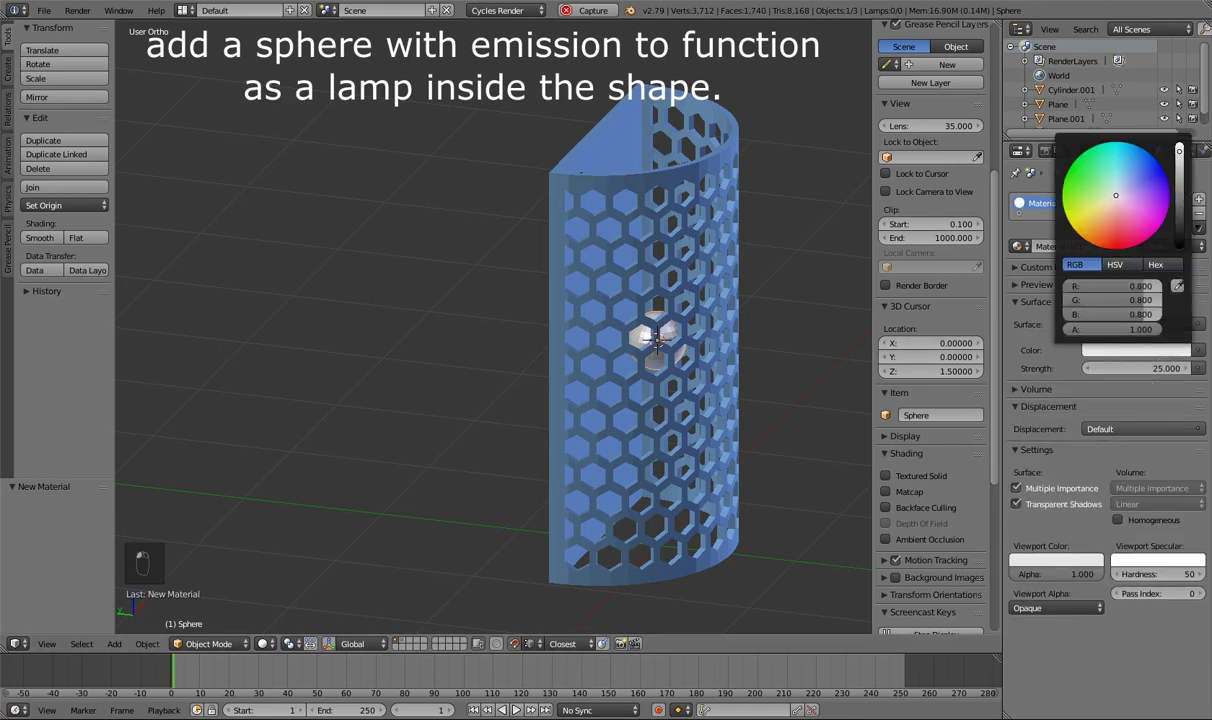
pyautogui.click(1105, 110)
pyautogui.hotkey('shift', 'z')
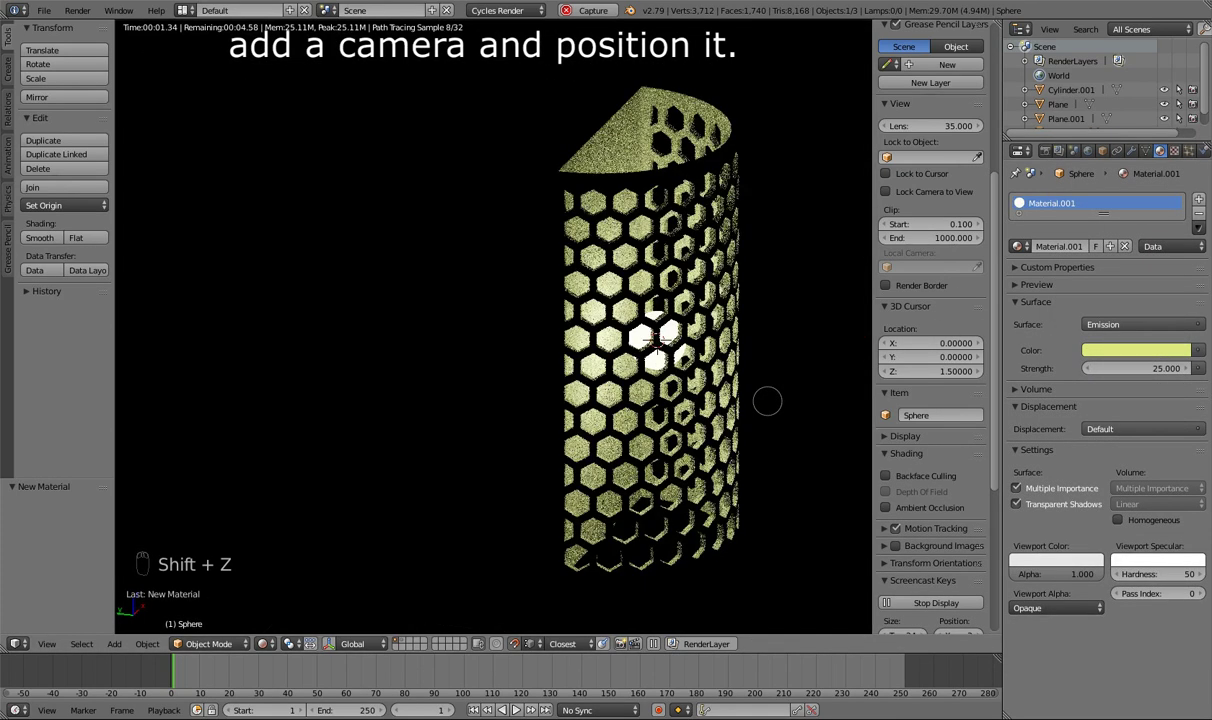
pyautogui.hotkey('shift', 'z')
# - Add a ground plane of radius 3 at the scene center, scale it by 2, and preview the lighting rendered
pyautogui.moveTo(767, 401); pyautogui.dragTo(677, 444, button='middle')
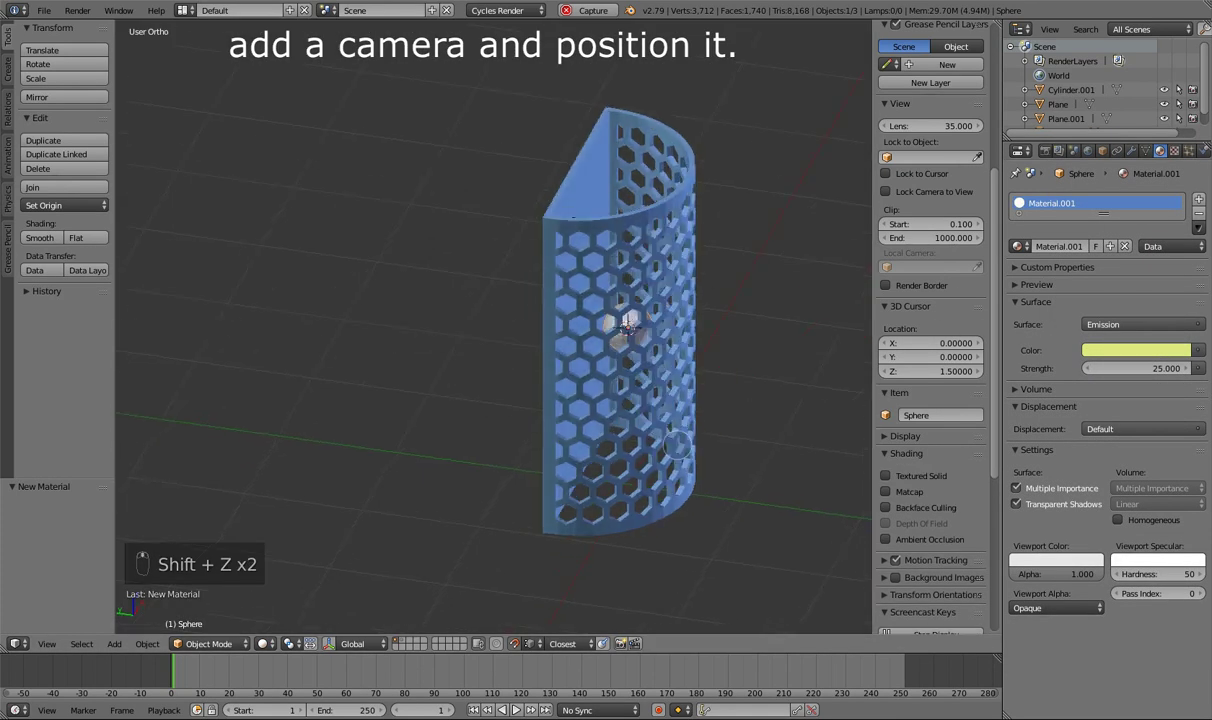
pyautogui.hotkey('shift', 's')
pyautogui.click(417, 531)
pyautogui.click(114, 644)
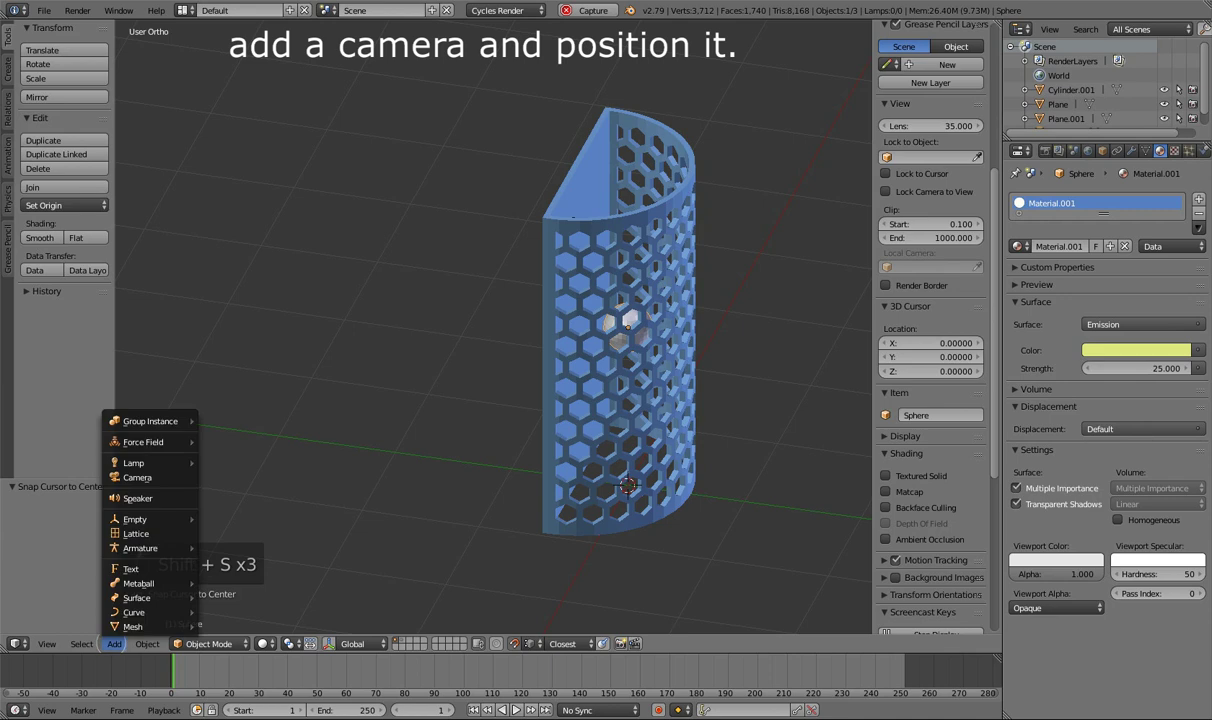
pyautogui.moveTo(120, 623)
pyautogui.click(232, 489)
pyautogui.scroll(-4, 709, 491)
pyautogui.write('s5')
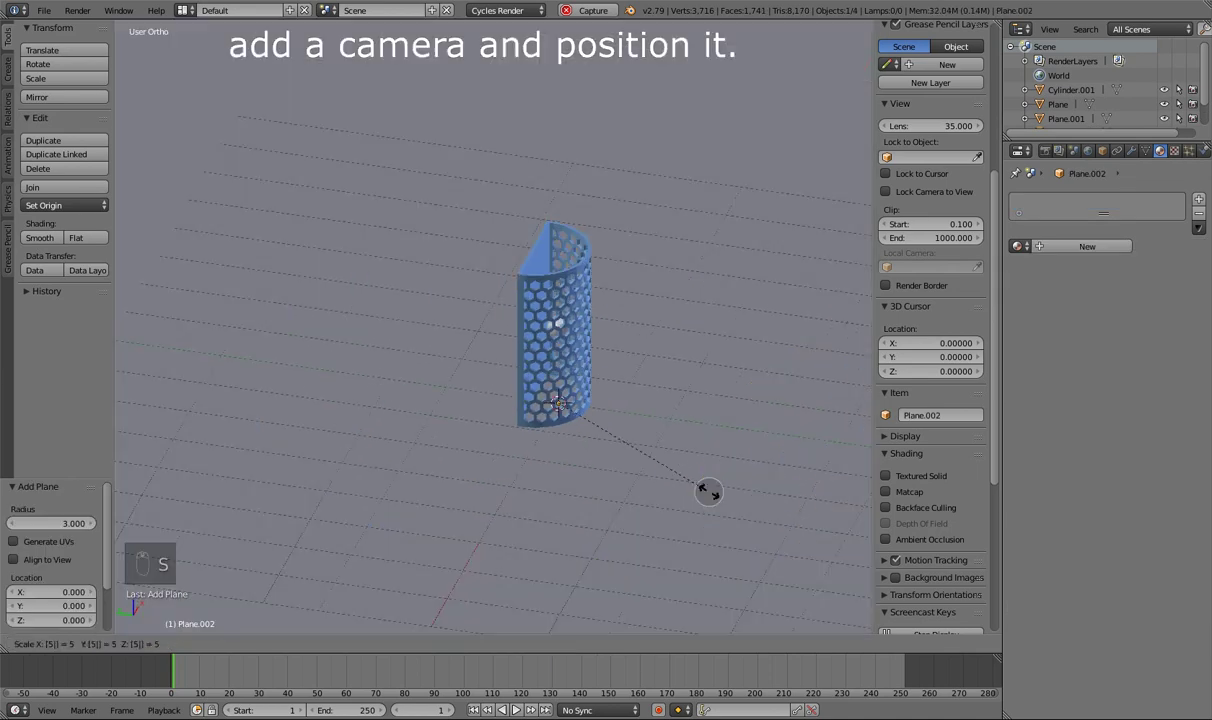
pyautogui.press('Return')
pyautogui.hotkey('shift', 'z')
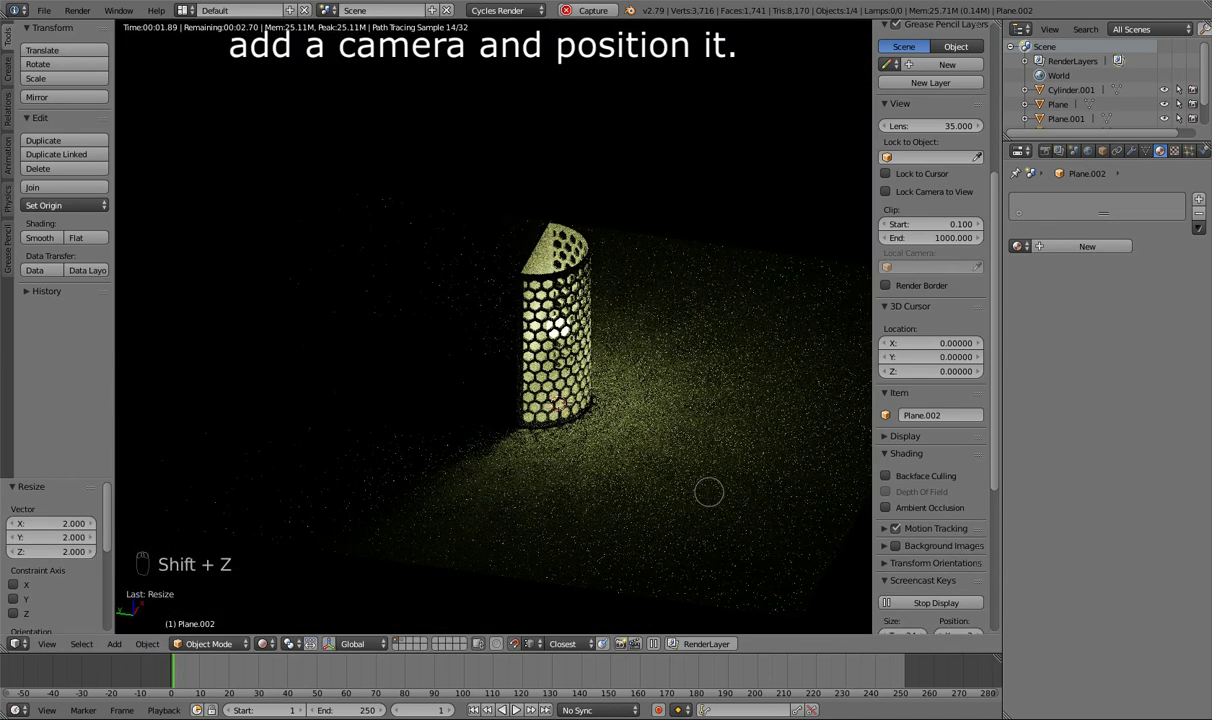
pyautogui.moveTo(663, 392); pyautogui.dragTo(628, 368, button='middle')
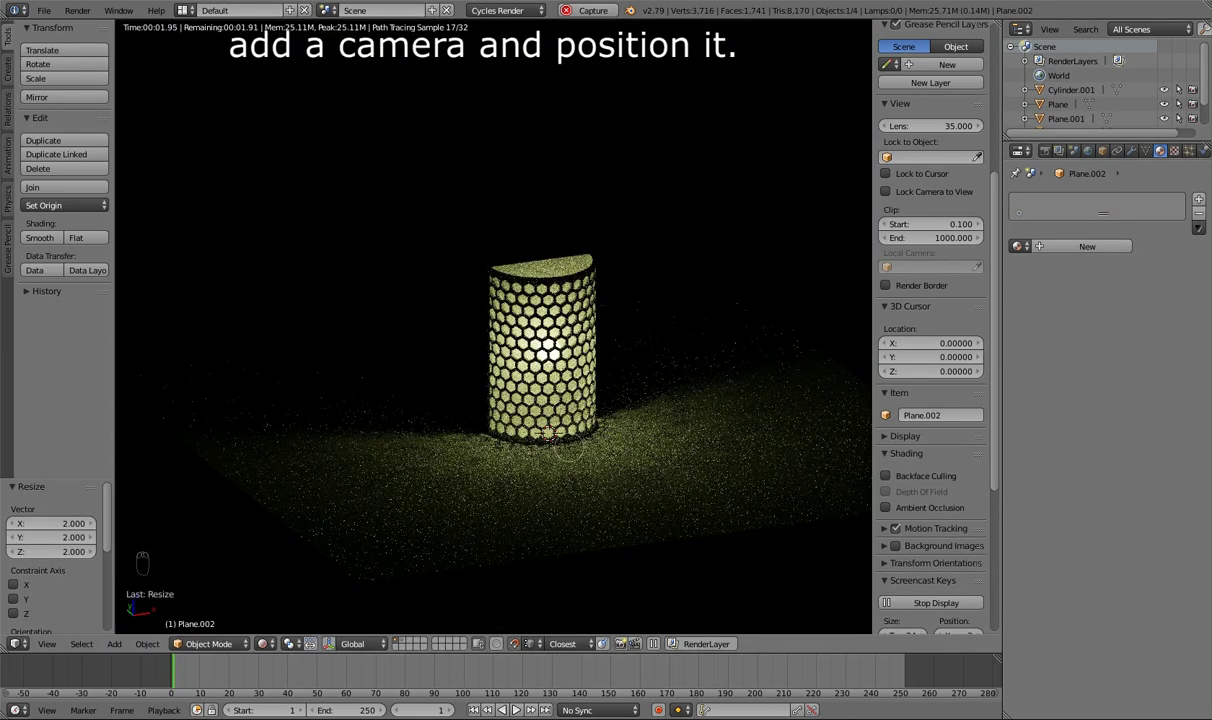
pyautogui.hotkey('shift', 'z')
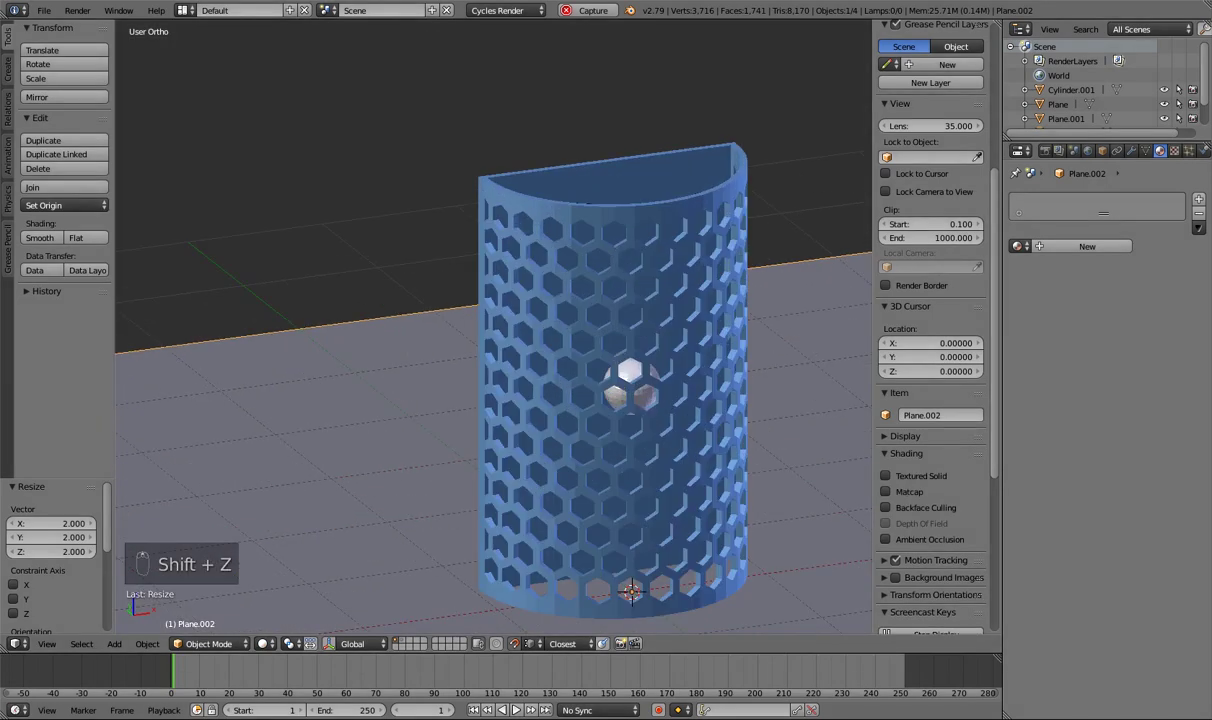
# - Add a camera to the scene and look through it
pyautogui.click(114, 643)
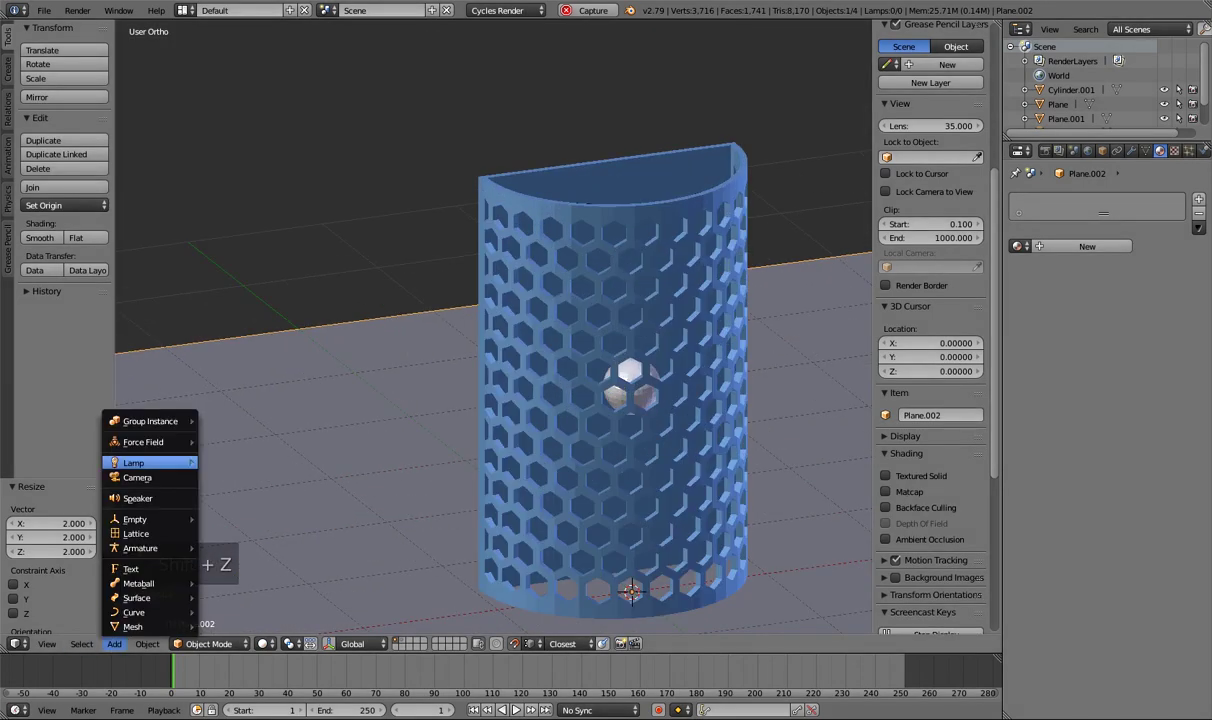
pyautogui.click(160, 482)
pyautogui.press('KP_0')
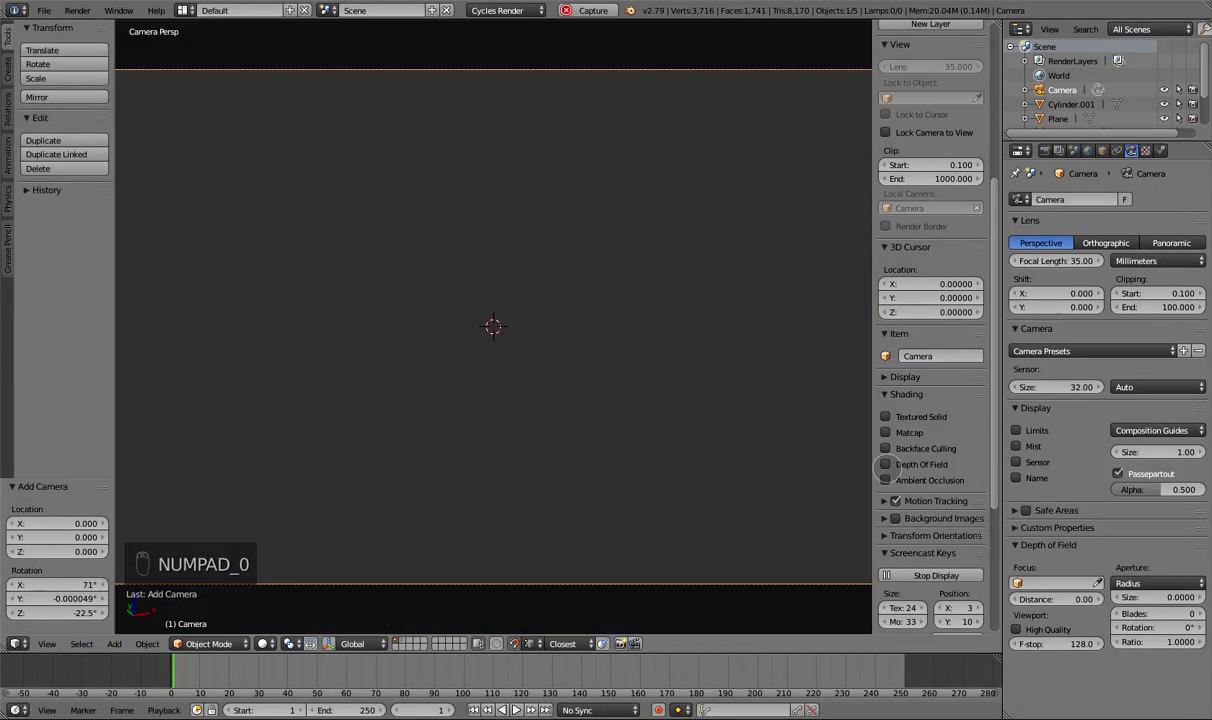
# - Lock the camera to the view, pull it back until the whole lamp is framed, unlock it, and preview the shot rendered
pyautogui.scroll(2, 892, 240)
pyautogui.click(886, 190)
pyautogui.scroll(-8, 433, 384)
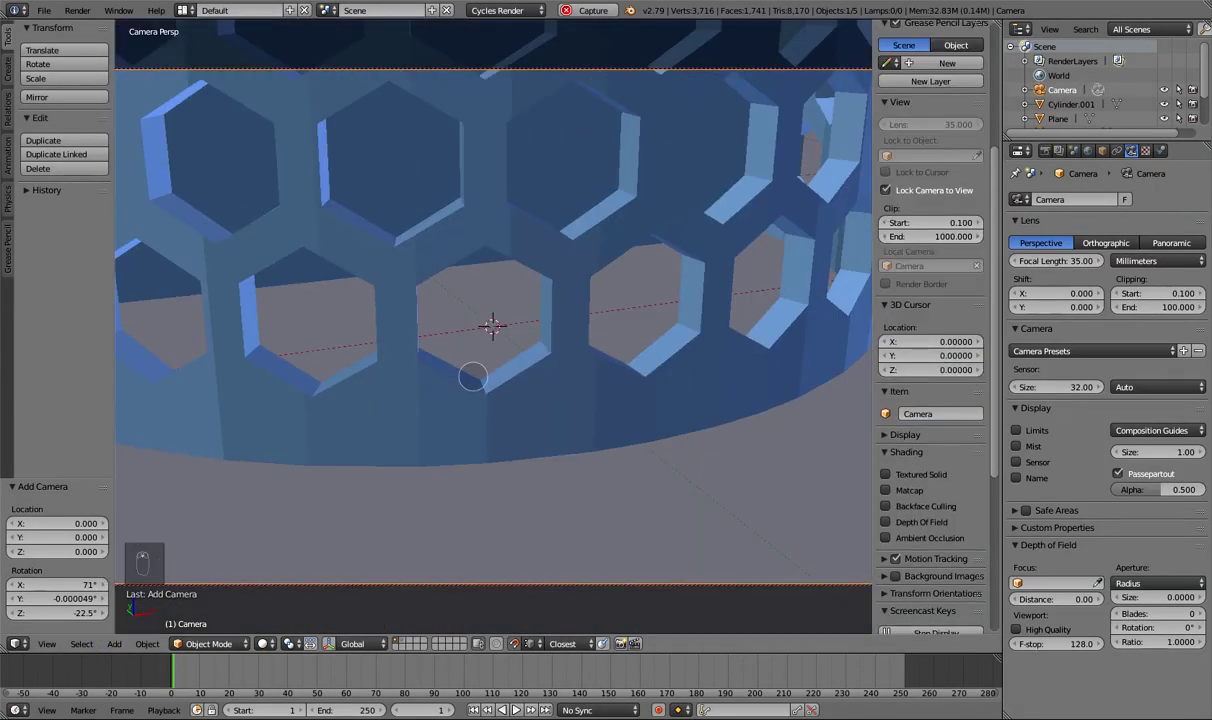
pyautogui.scroll(-10, 473, 377)
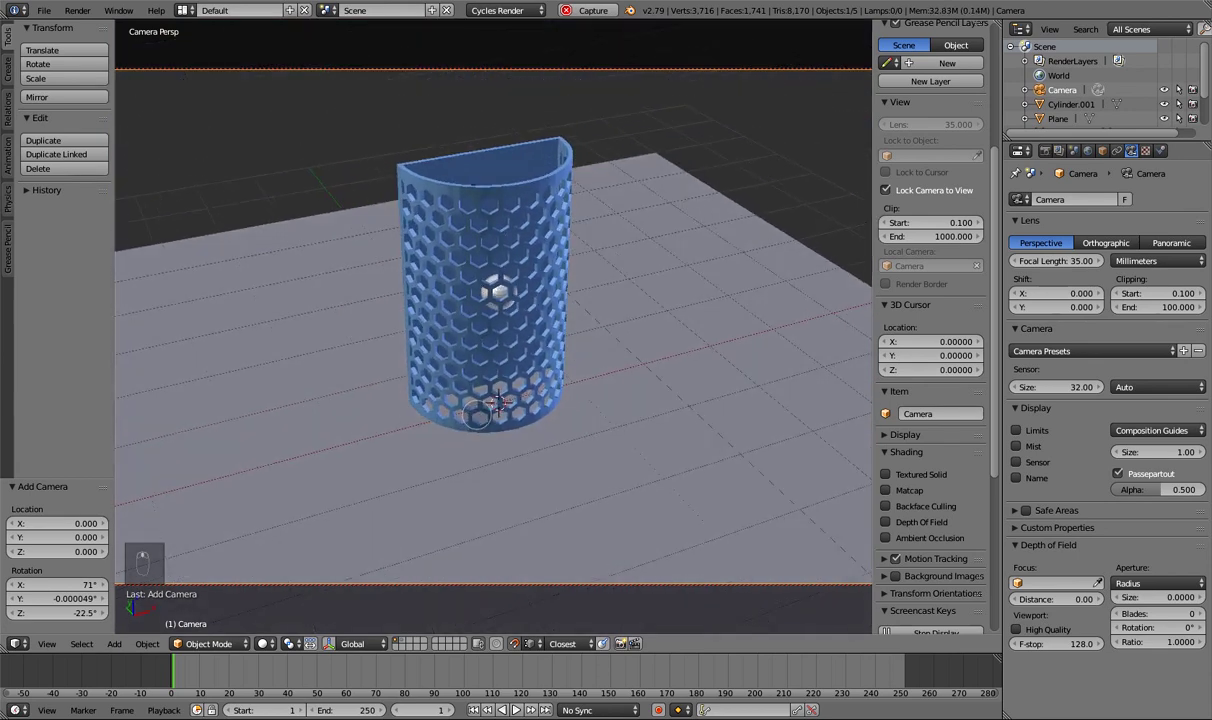
pyautogui.click(886, 190)
pyautogui.hotkey('shift', 'z')
pyautogui.hotkey('shift', 'z')
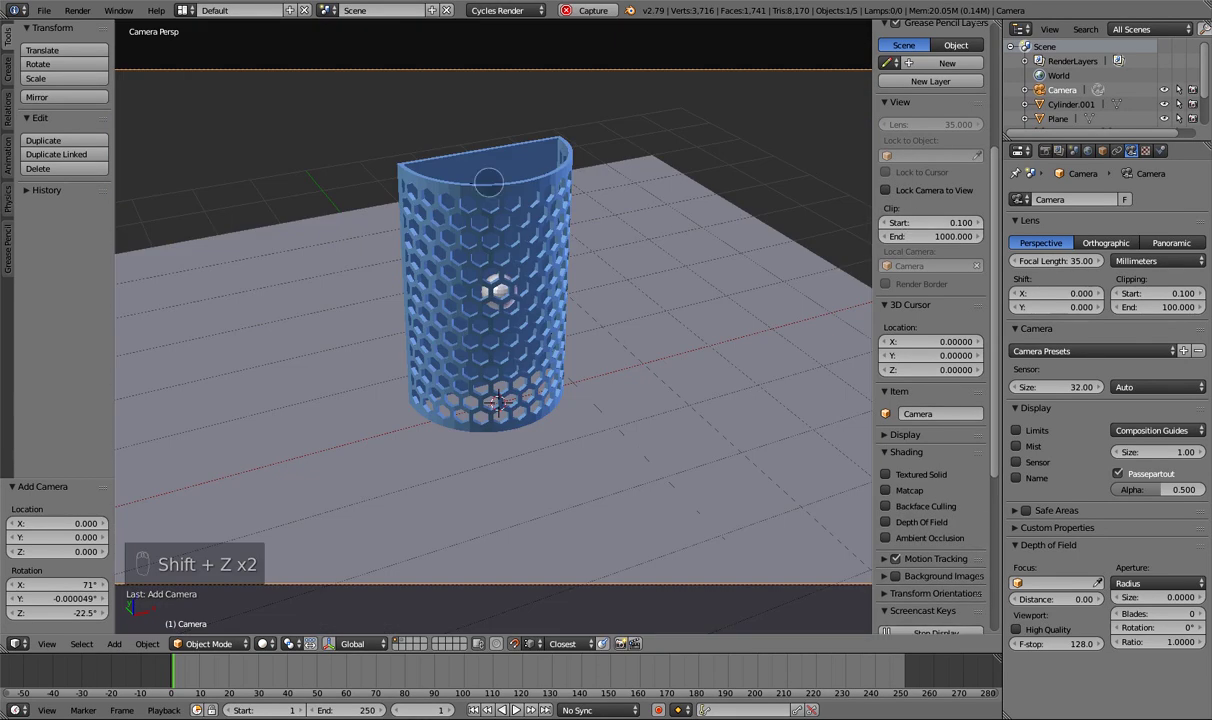
pyautogui.scroll(-2, 333, 276)
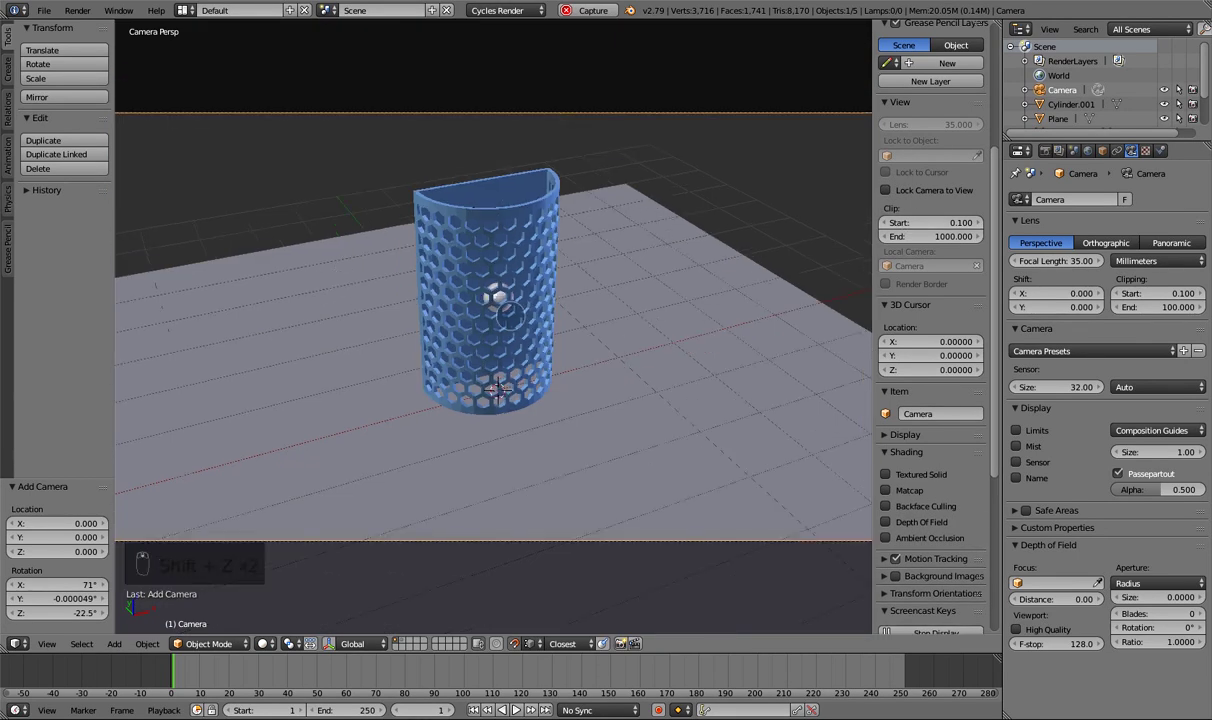
# - Add a Sun lamp at the scene center with strength 0.2 and preview the lighting rendered
pyautogui.click(114, 643)
pyautogui.moveTo(160, 462)
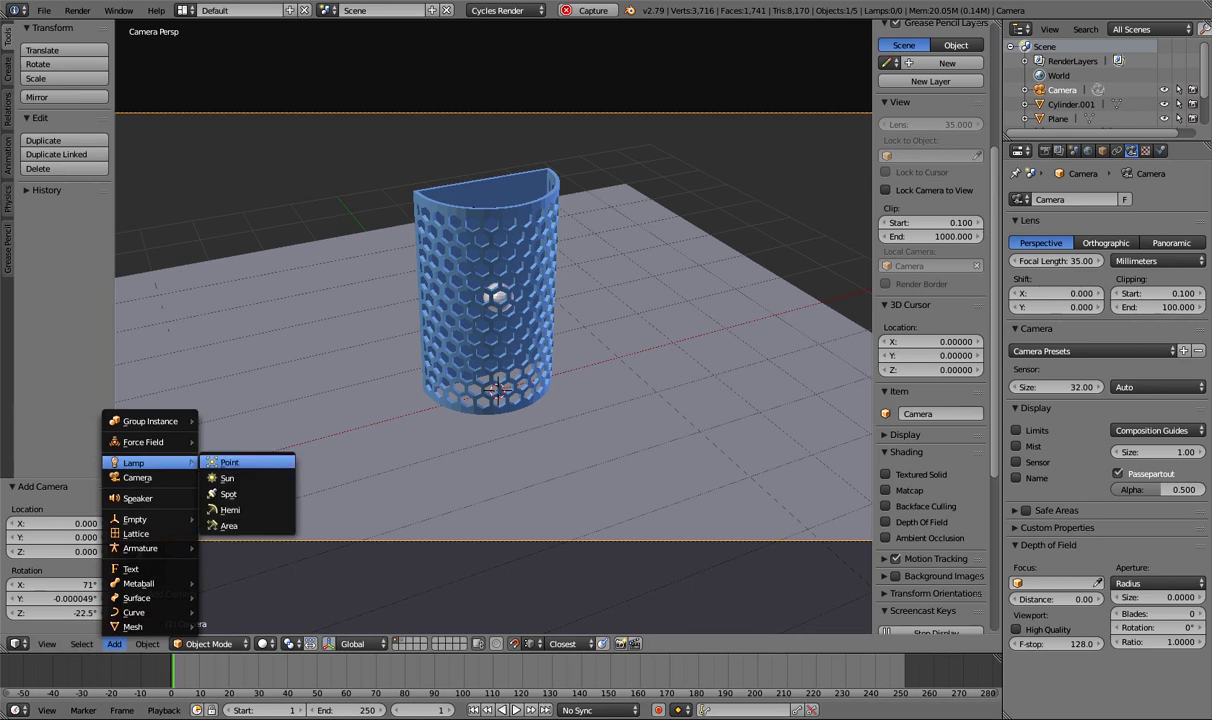
pyautogui.click(227, 478)
pyautogui.hotkey('shift', 'z')
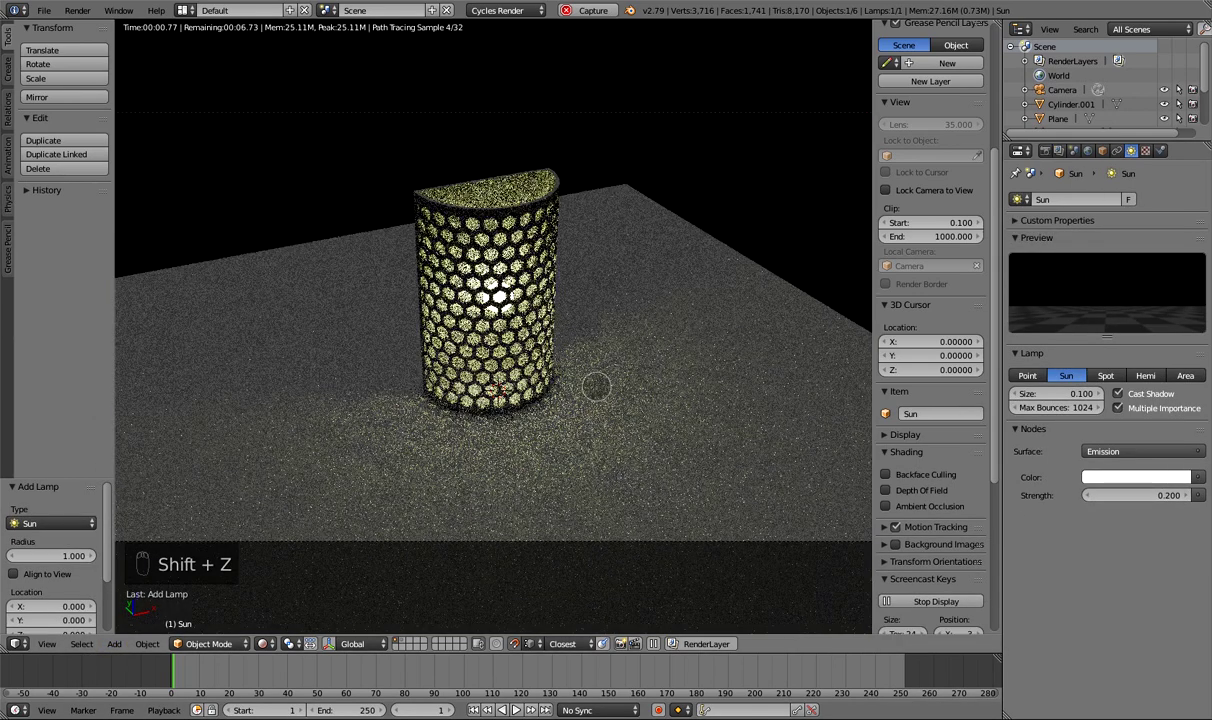
pyautogui.hotkey('shift', 'z')
# - Select the back panel's inner face in Edit Mode and add a second material slot with a new material
pyautogui.press('Tab')
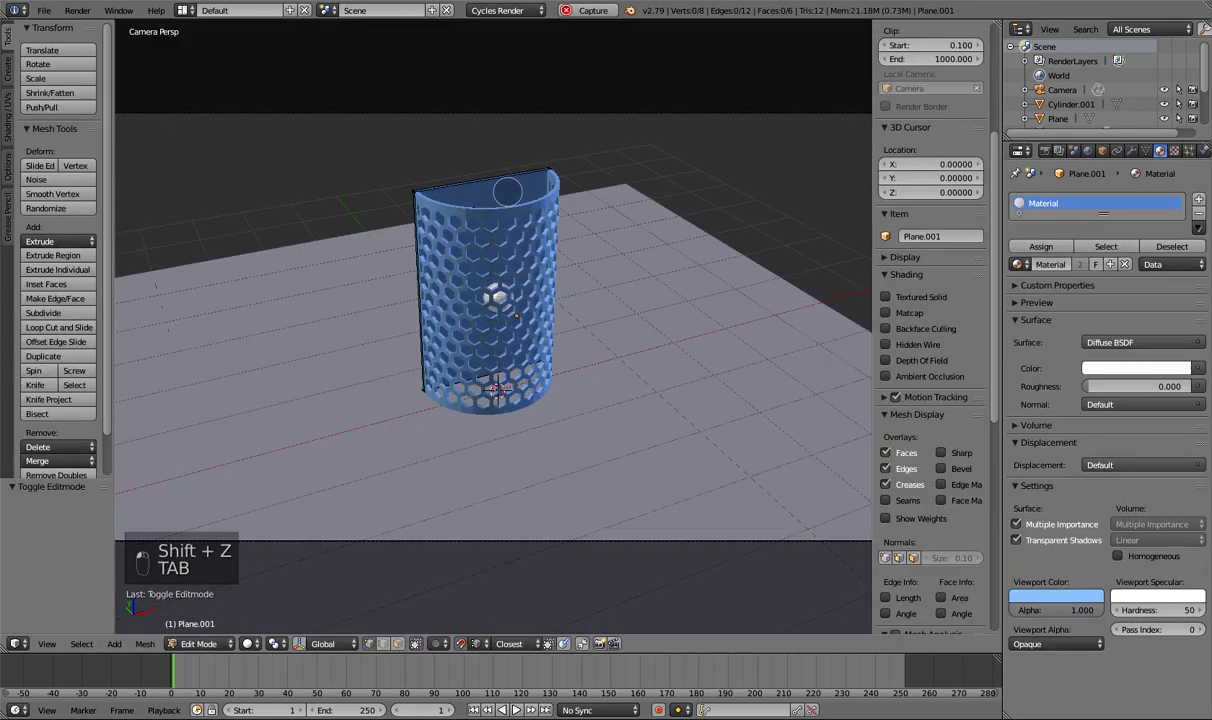
pyautogui.click(409, 241)
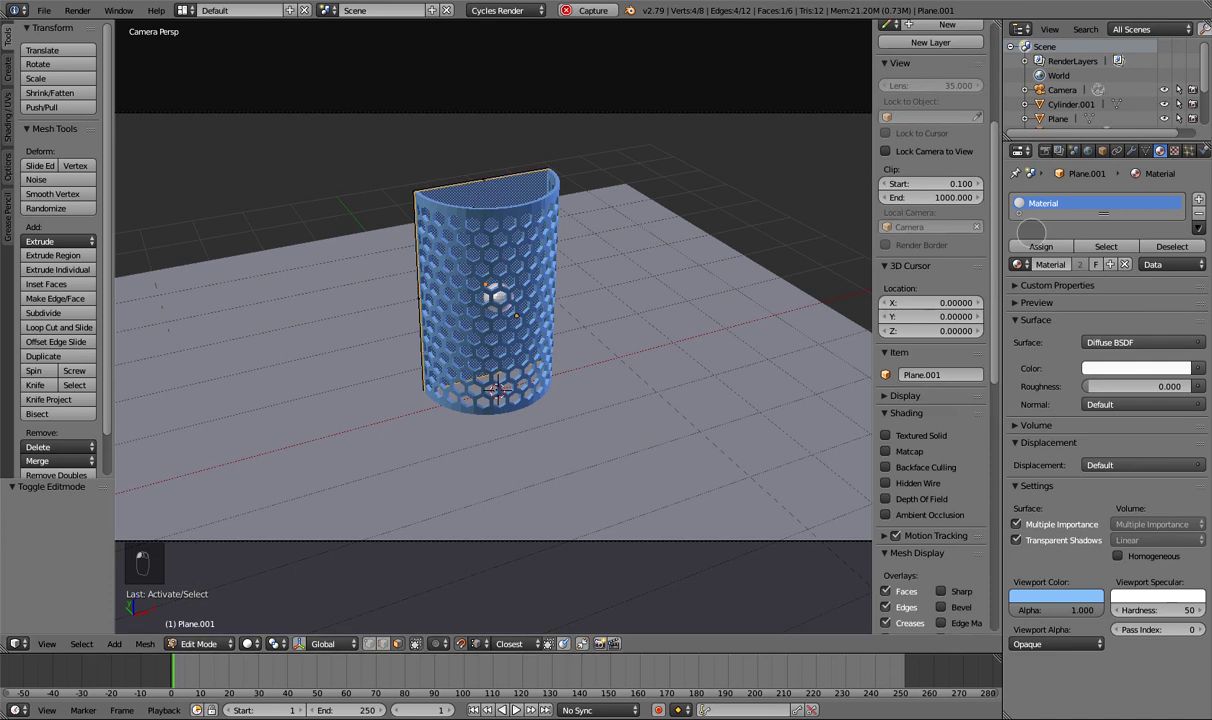
pyautogui.click(1197, 199)
pyautogui.click(1104, 300)
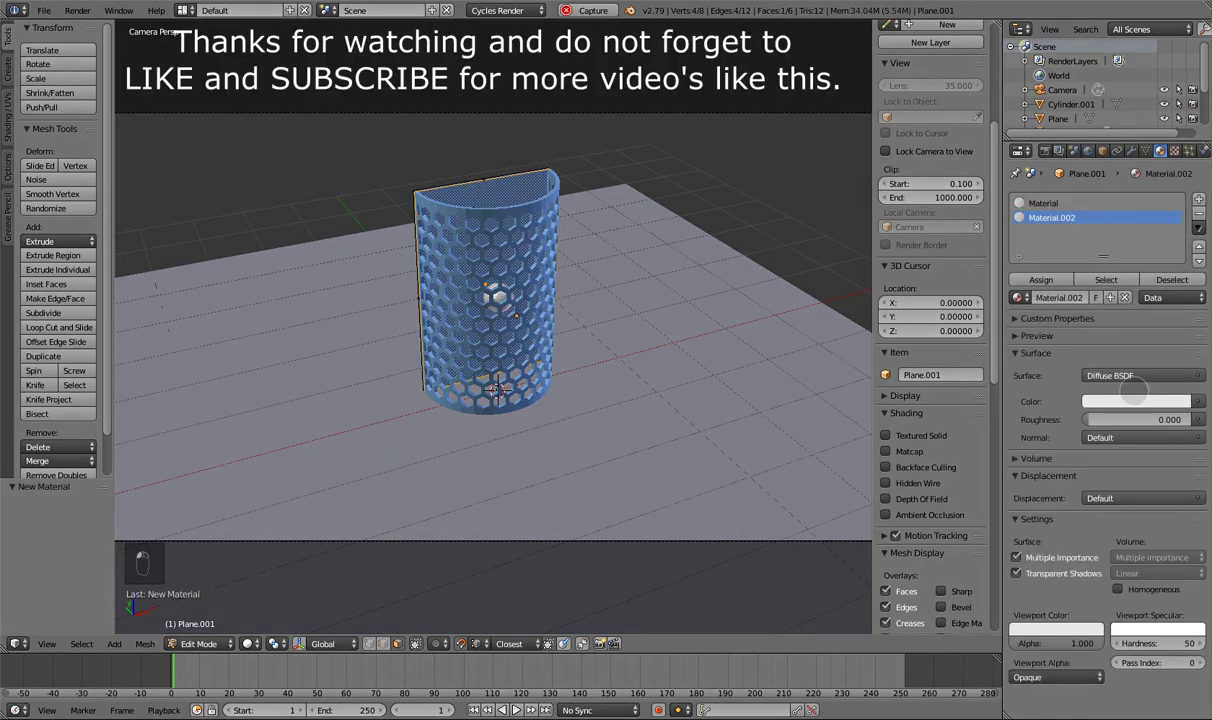
# - Make the new material a Glossy BSDF with roughness 0.061, assign it to the selected face, and preview it rendered
pyautogui.click(1134, 401)
pyautogui.click(1125, 375)
pyautogui.click(1000, 160)
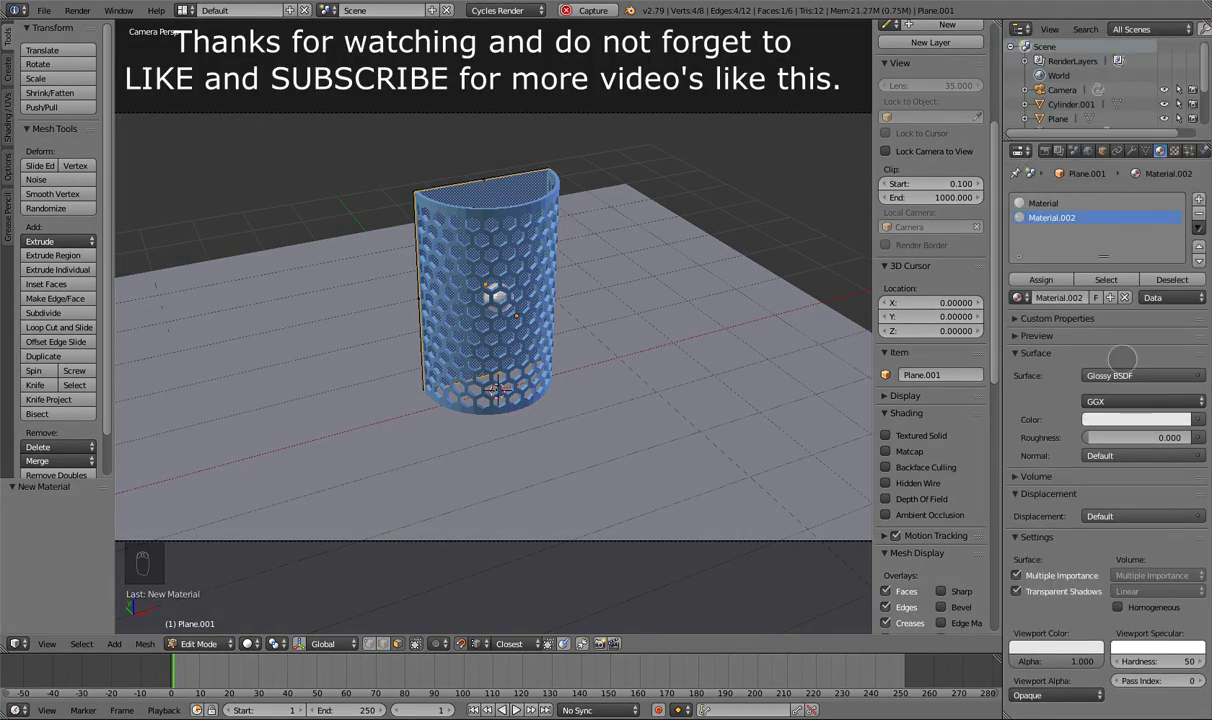
pyautogui.click(1039, 279)
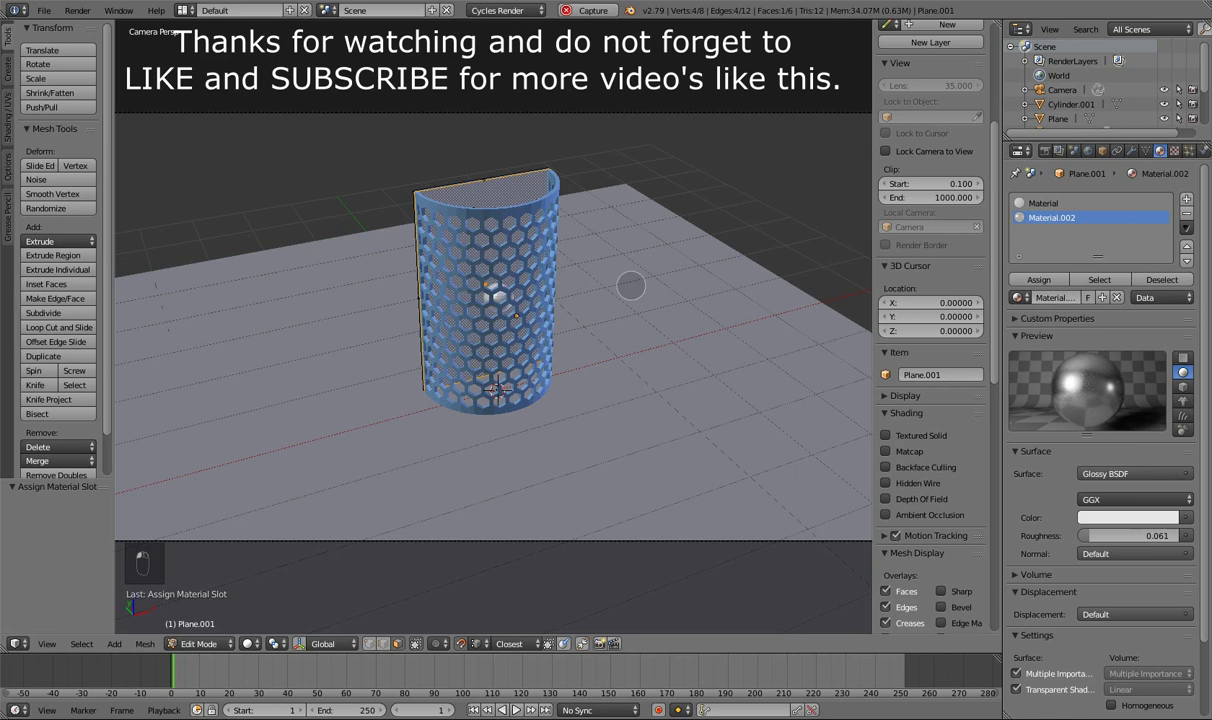
pyautogui.hotkey('shift', 'z')
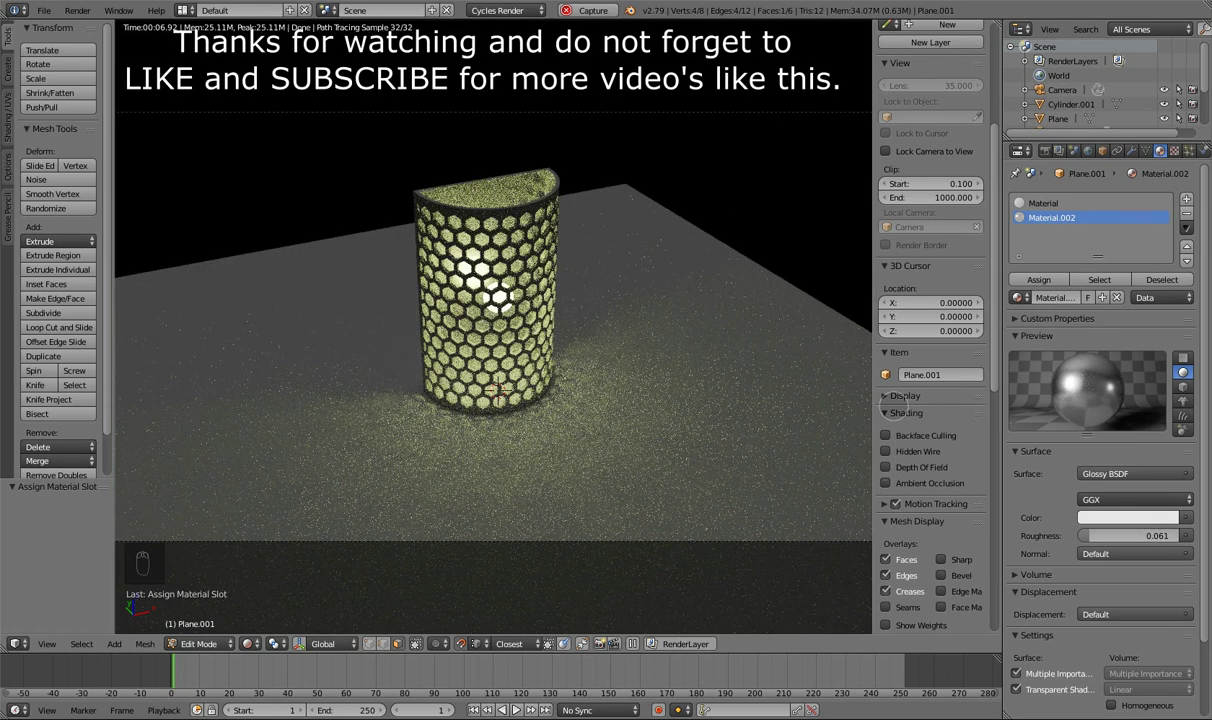
pyautogui.hotkey('shift', 'z')
# - Review the render and scene settings, and render the final image from the camera
pyautogui.click(1045, 150)
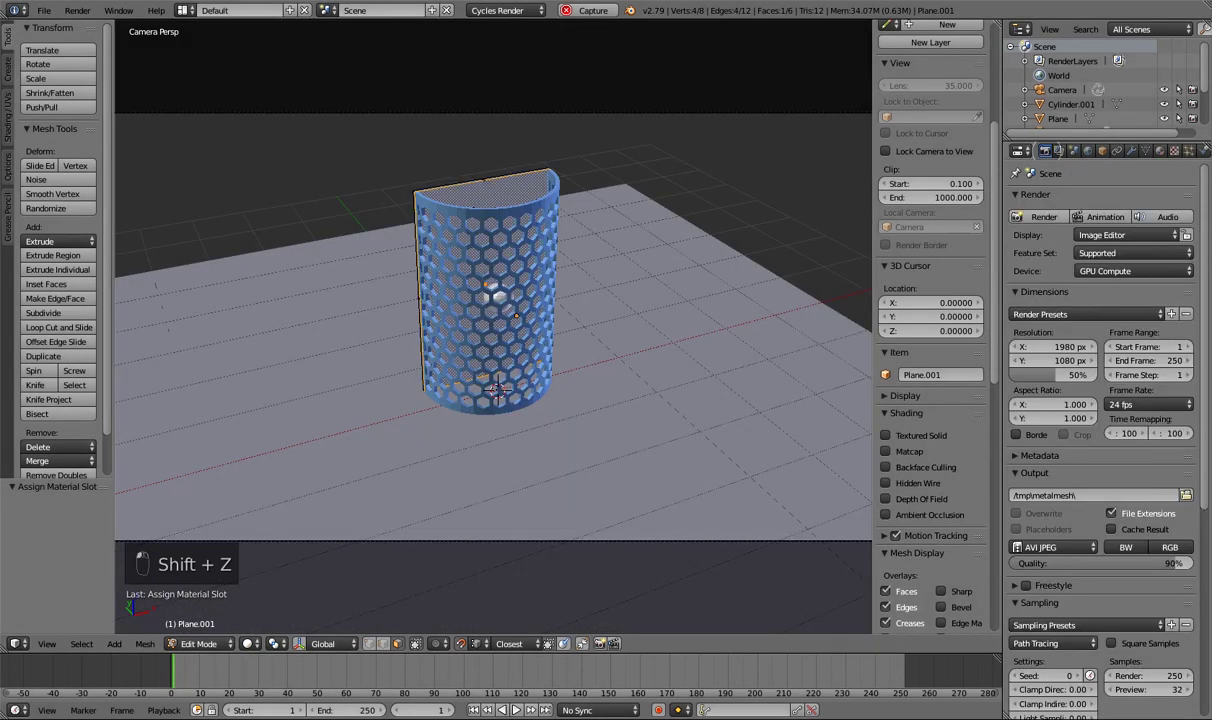
pyautogui.click(1073, 150)
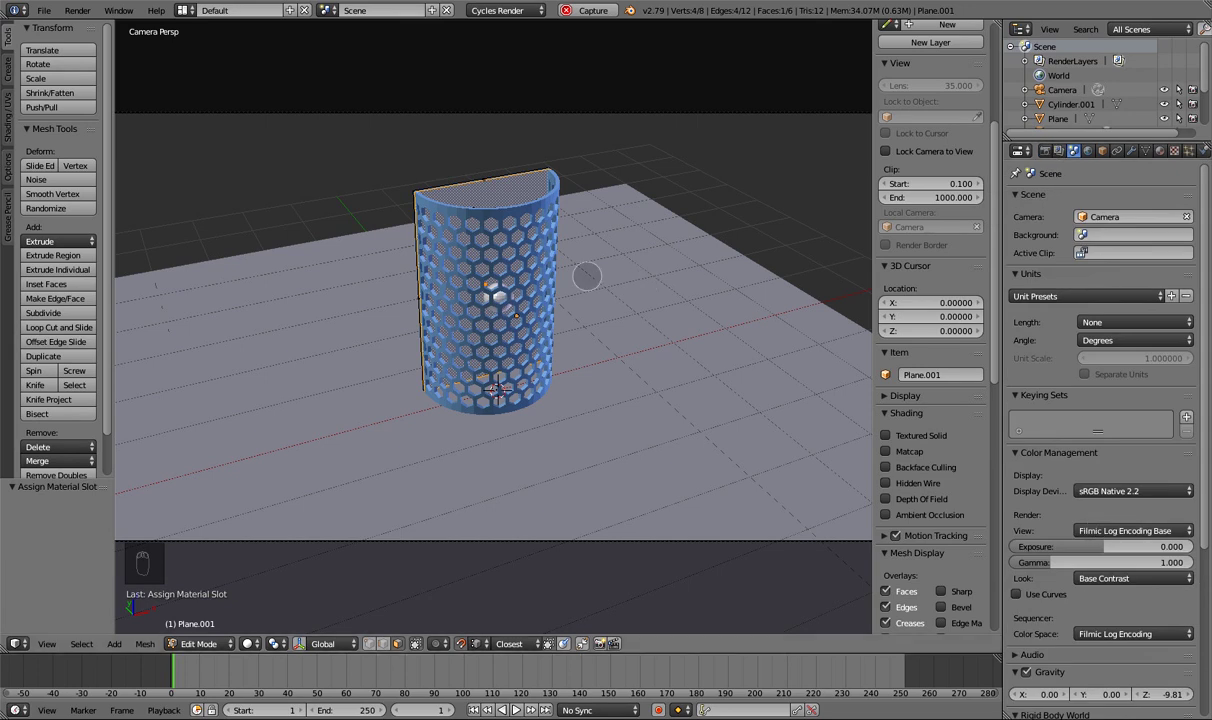
pyautogui.press('F12')
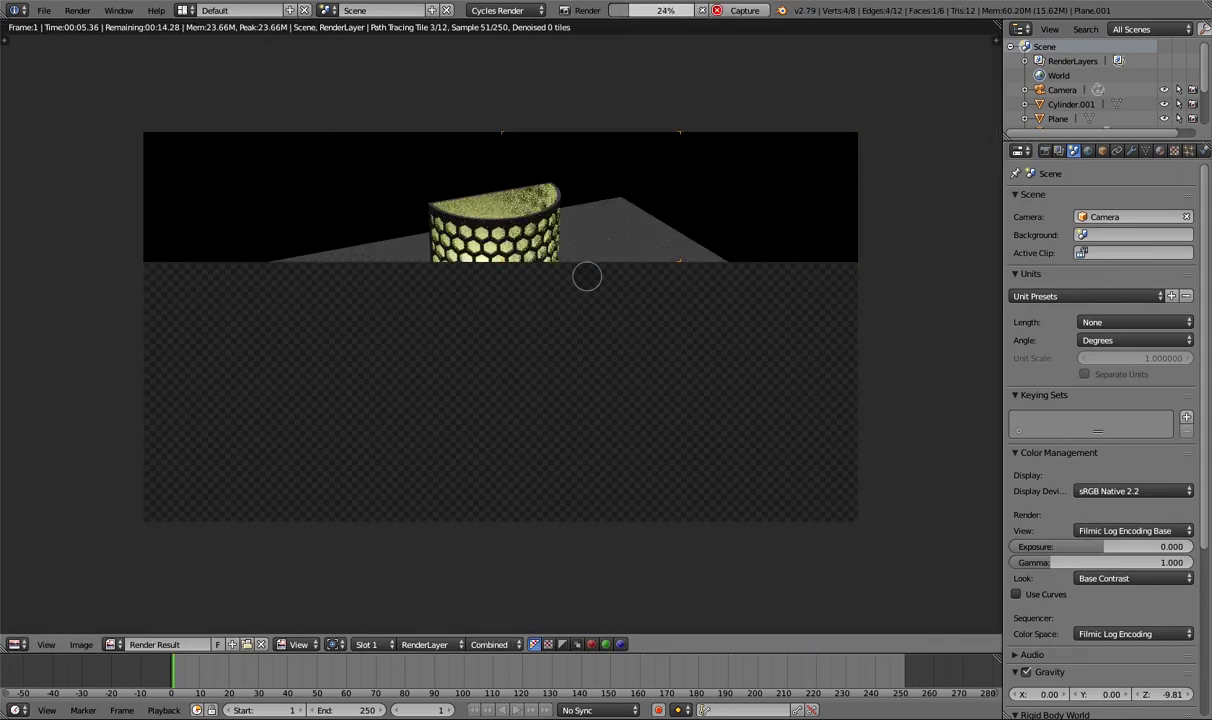